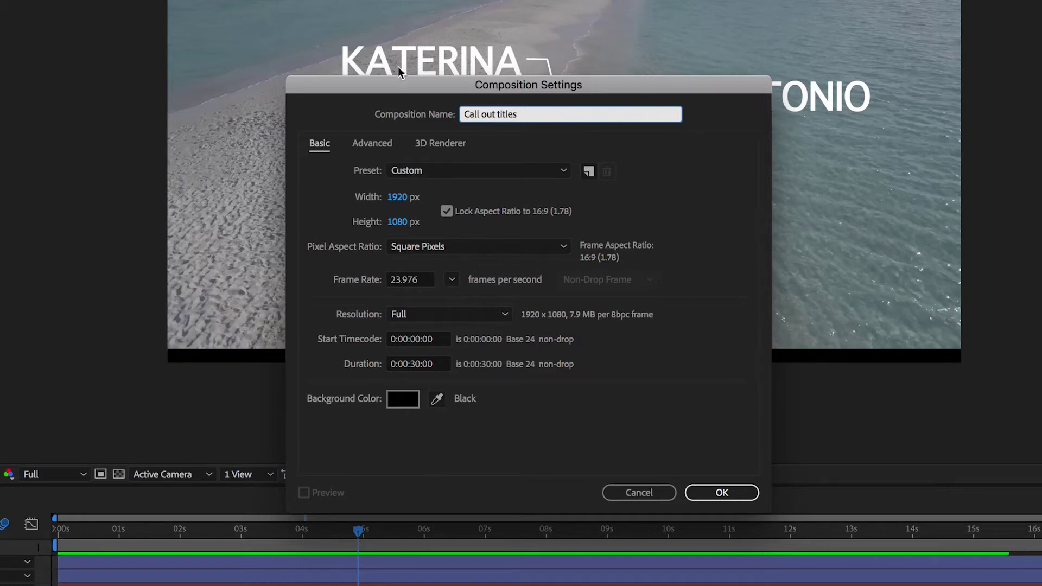
Step: Create the "Call out titles" composition with its duration set to 0:00:15:00
drag(394, 82, 409, 80)
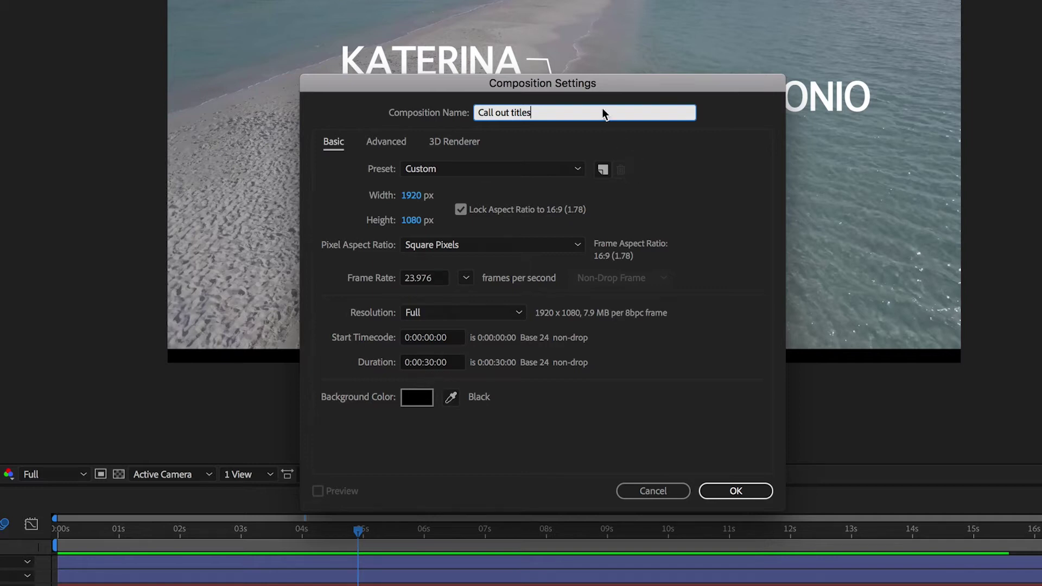
drag(603, 83, 591, 70)
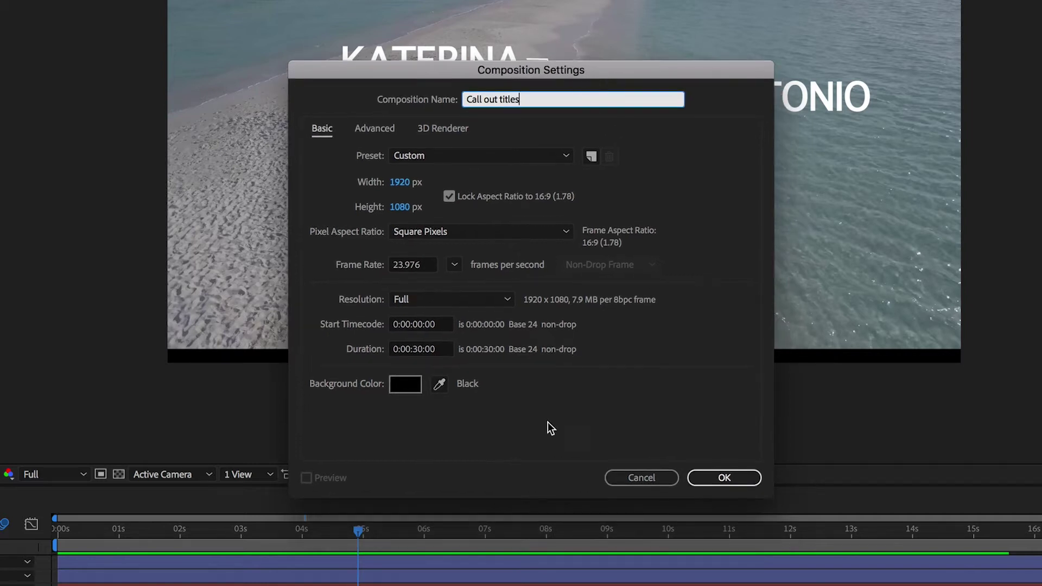
click(421, 350)
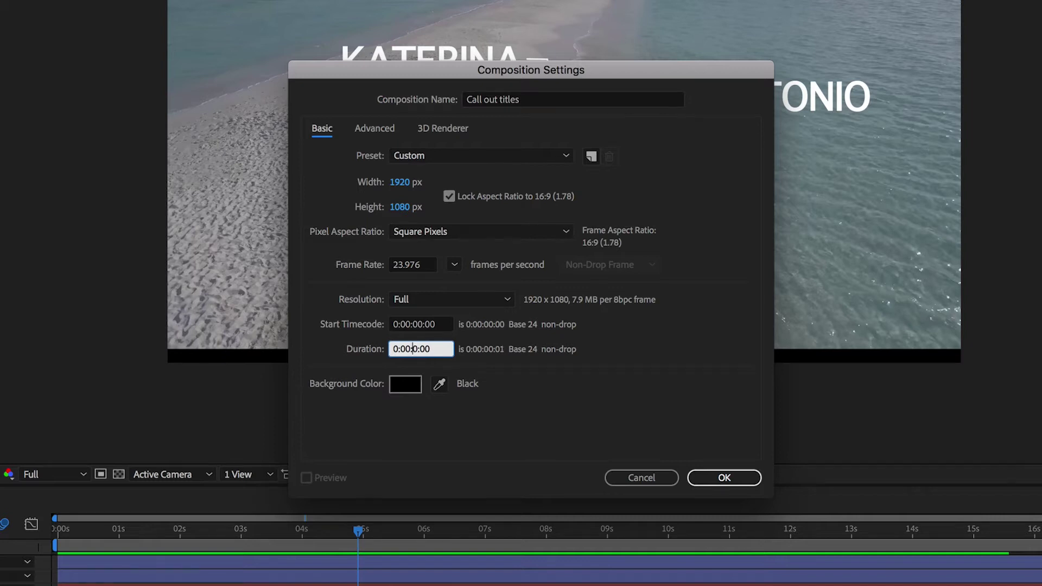
text(15)
key(Delete)
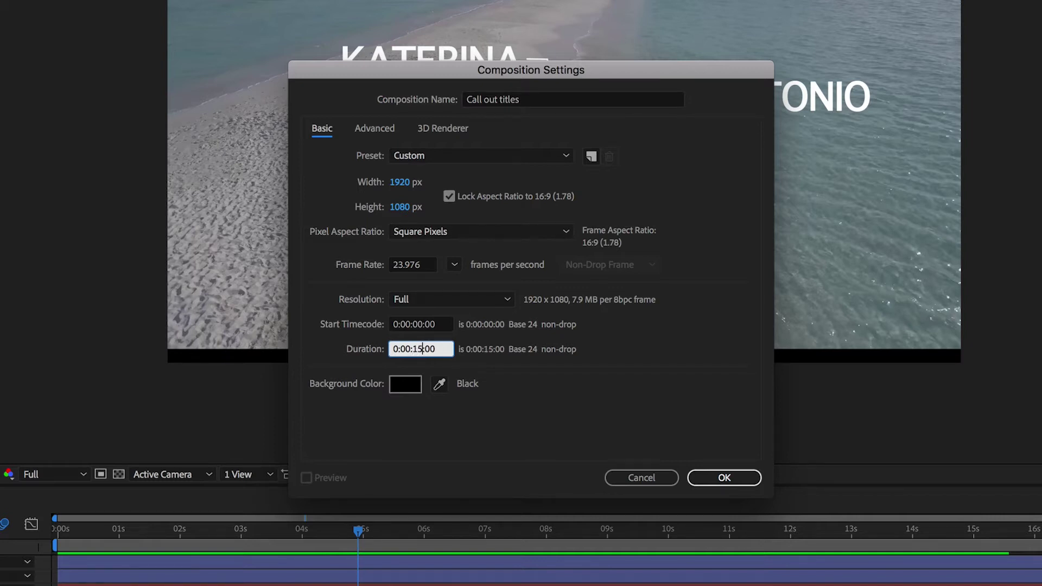
click(728, 478)
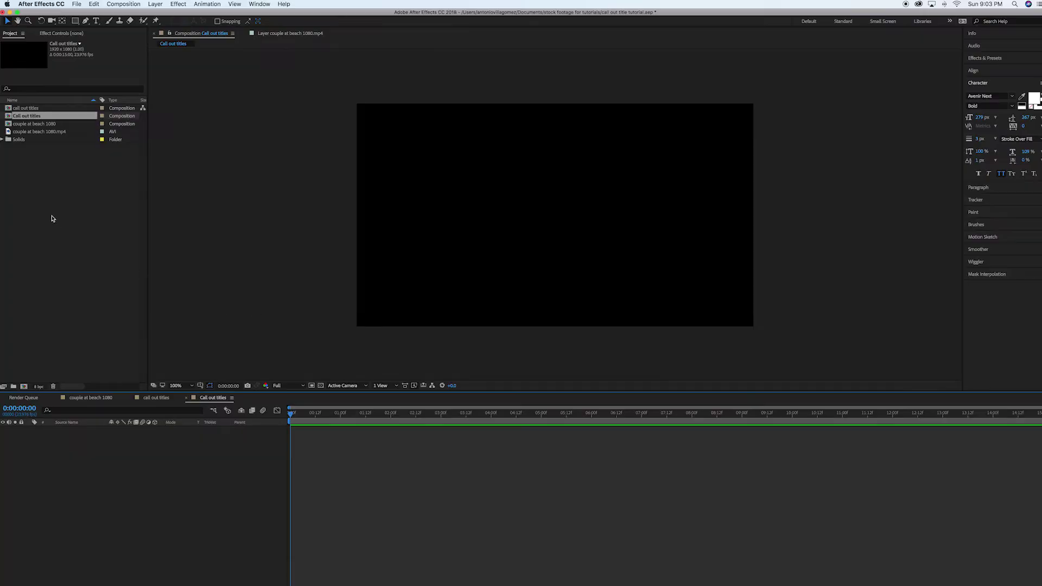
click(51, 219)
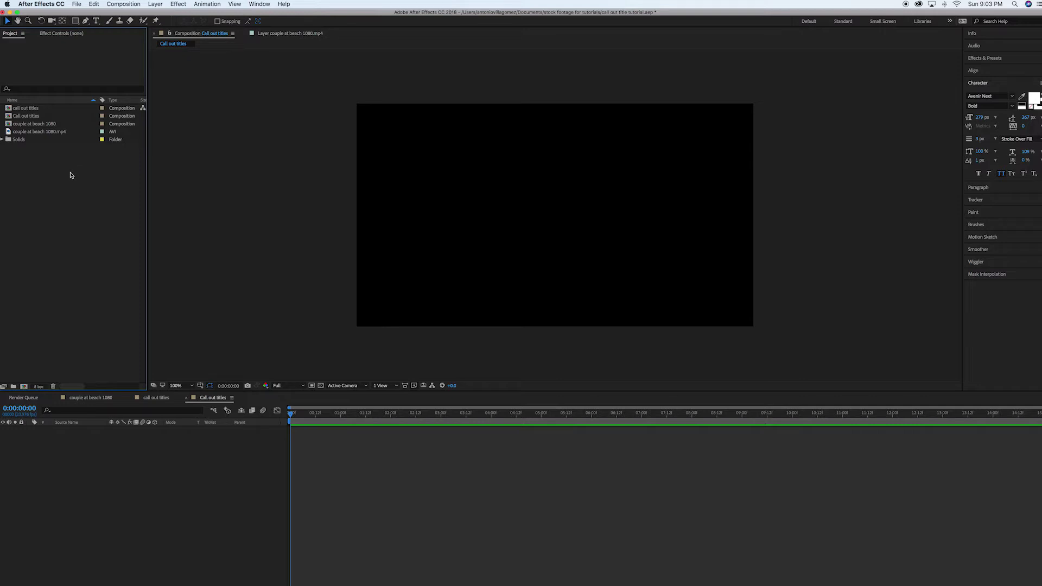
click(35, 133)
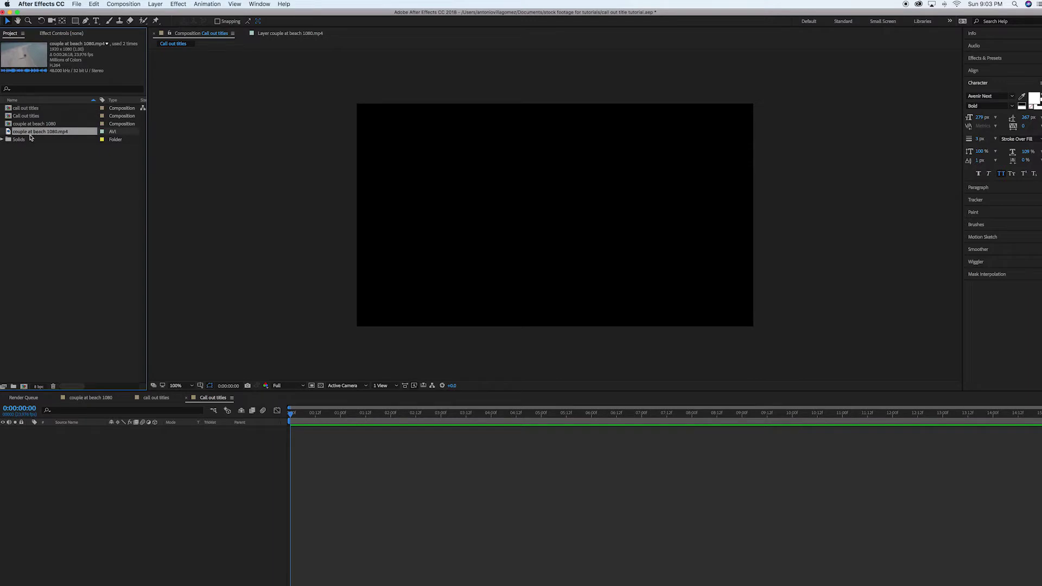
click(65, 191)
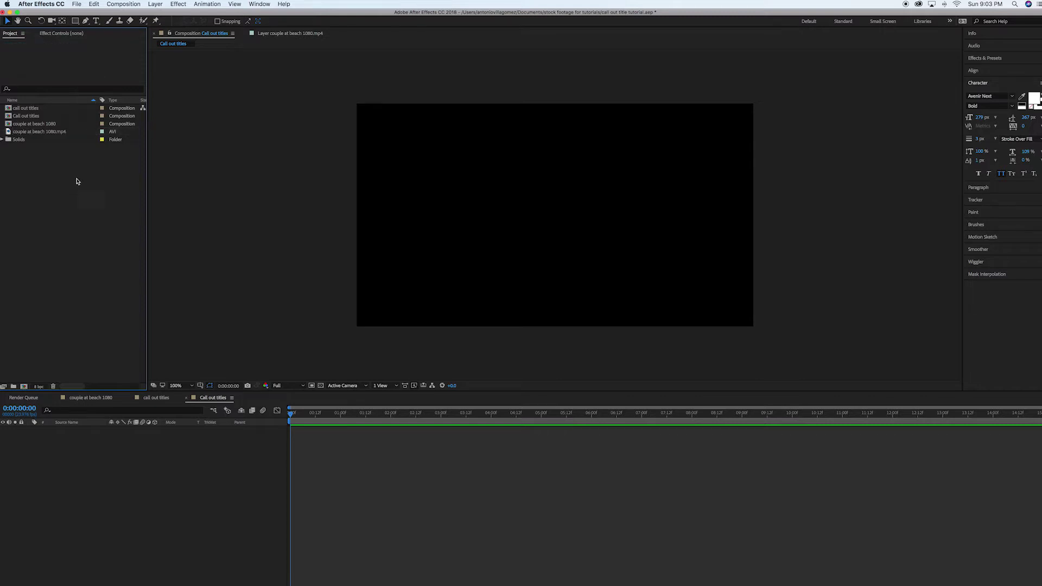
Step: Import the footage file "couple at beach 1080.mp4" into the project
double_click(59, 220)
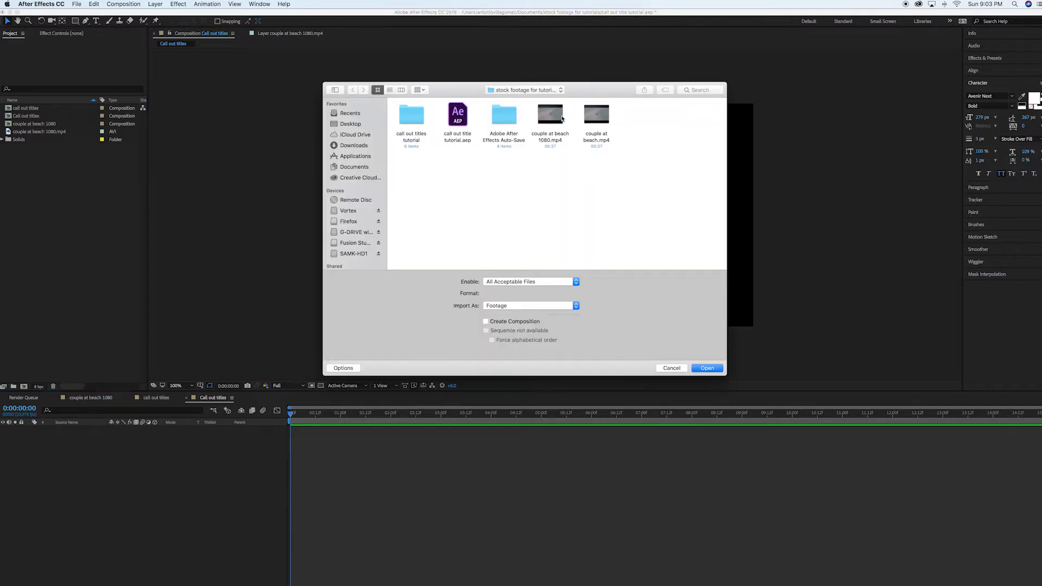
drag(612, 90, 575, 67)
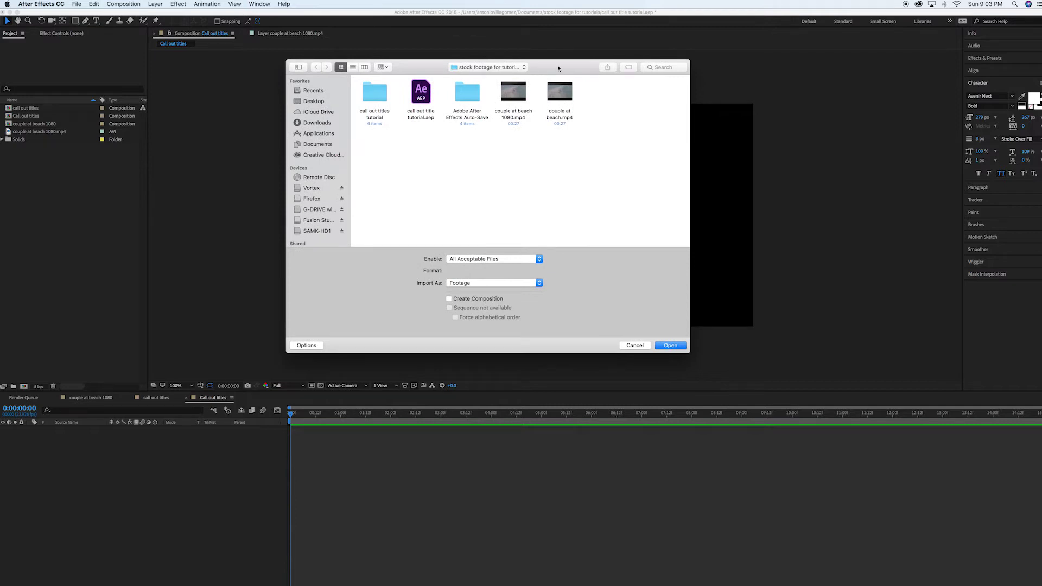
click(523, 100)
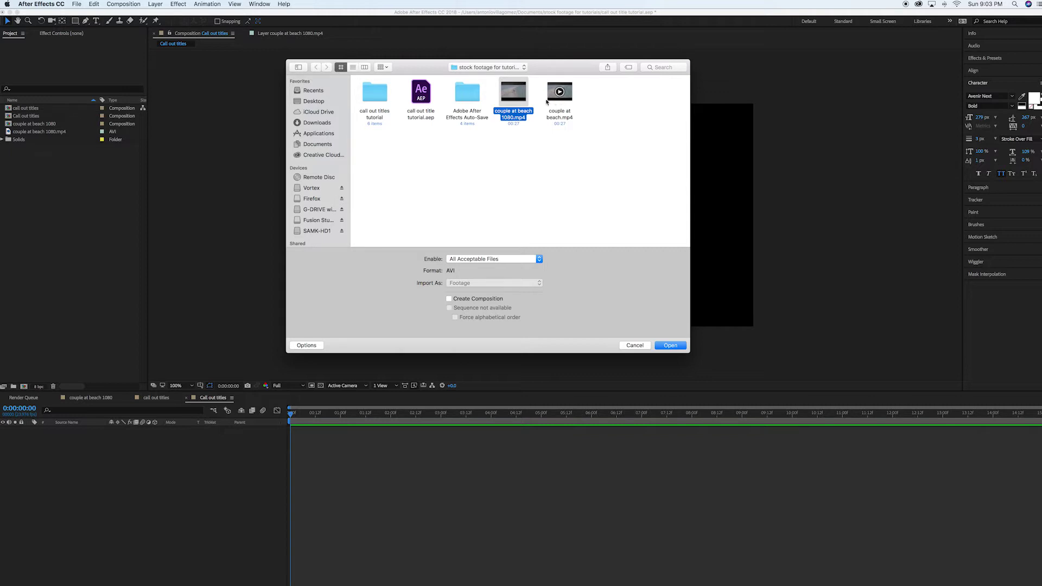
drag(578, 69, 588, 67)
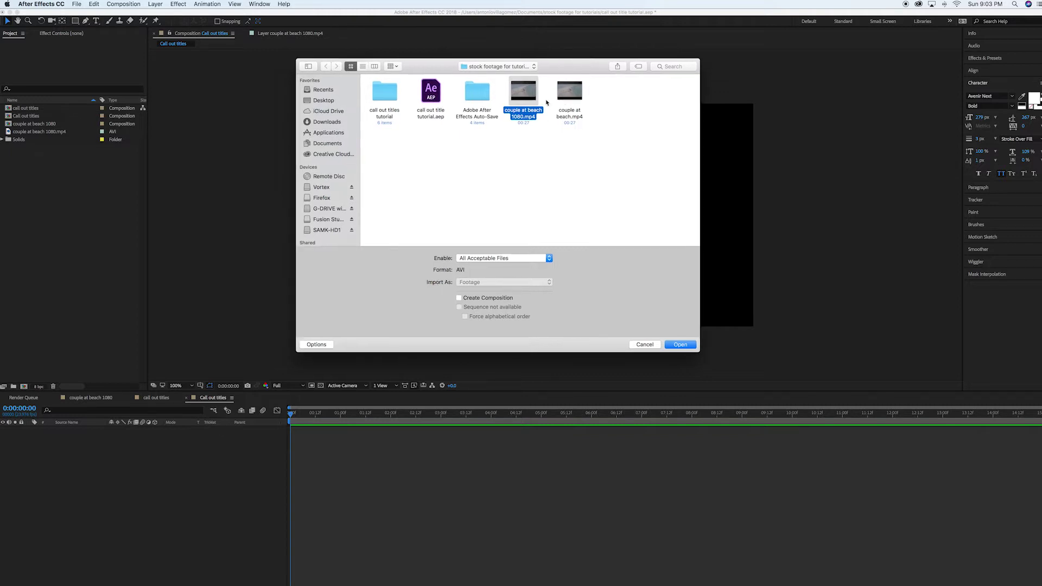
click(679, 344)
click(69, 201)
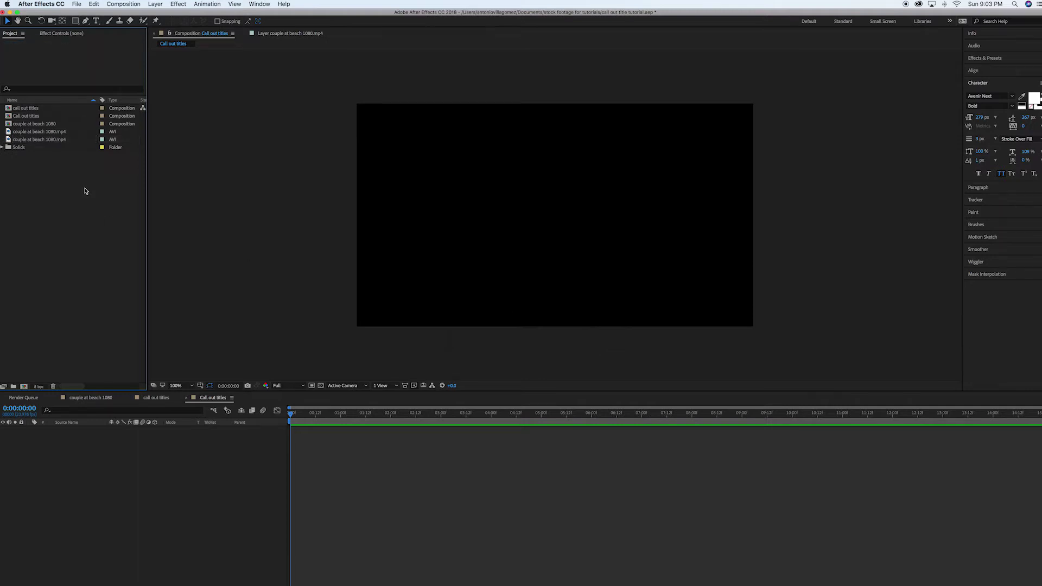
click(77, 5)
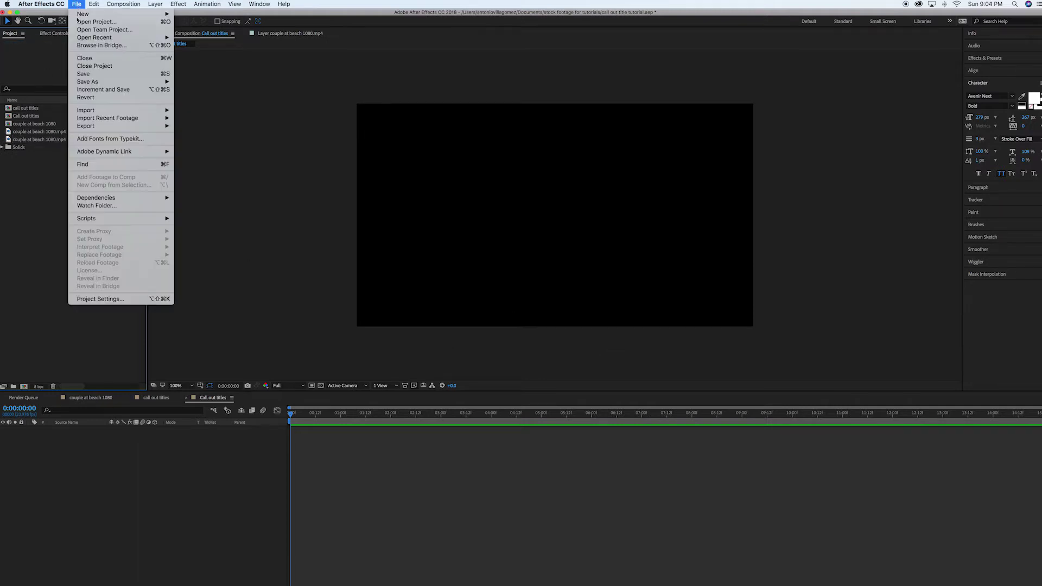
mouse_move(152, 110)
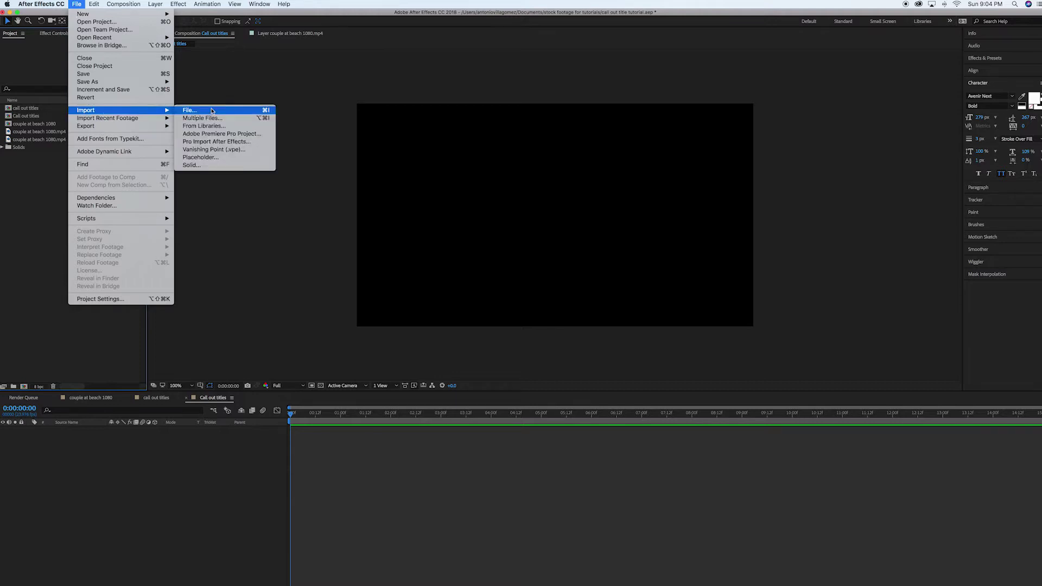
click(41, 210)
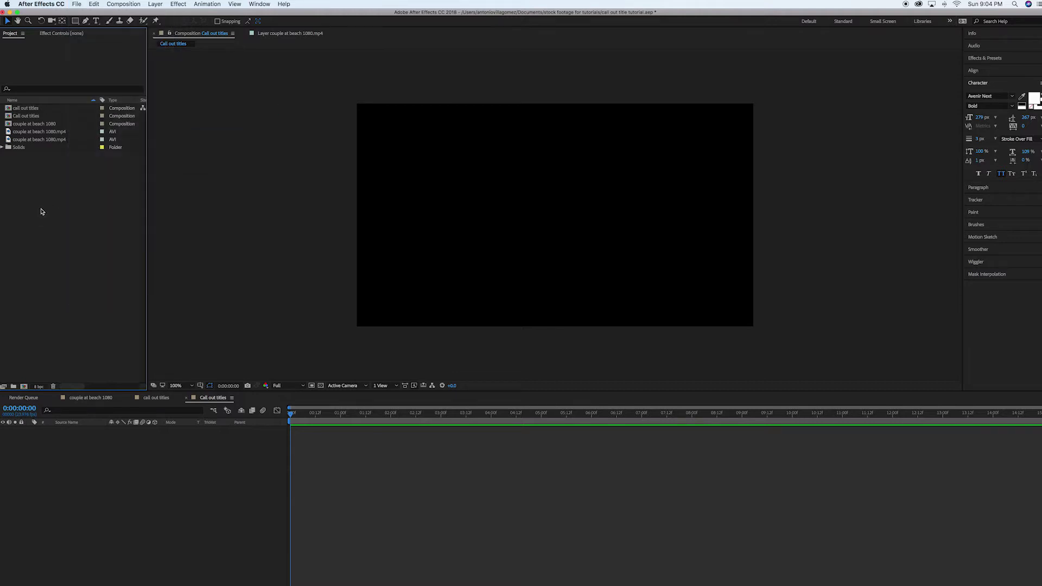
Step: Add the newly imported "couple at beach 1080.mp4" to the "Call out titles" composition as a layer and preview it from the start
click(33, 140)
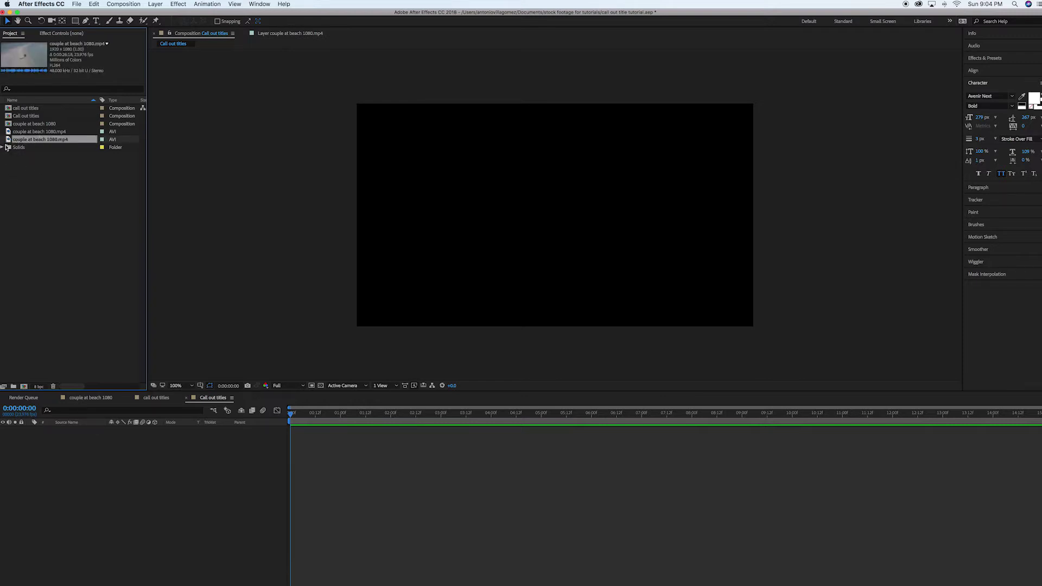
drag(8, 140, 101, 445)
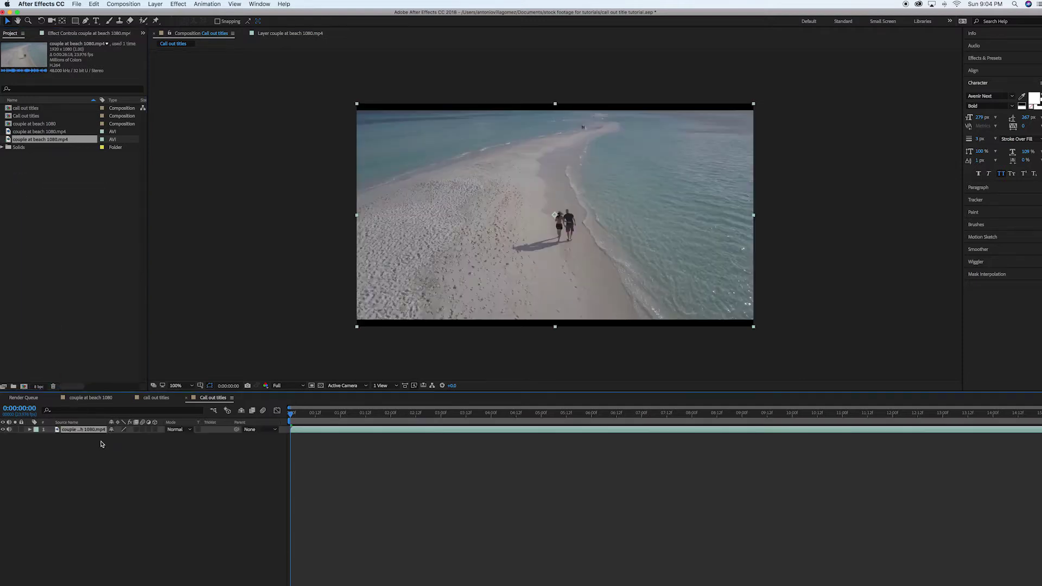
drag(474, 414, 286, 419)
key(space)
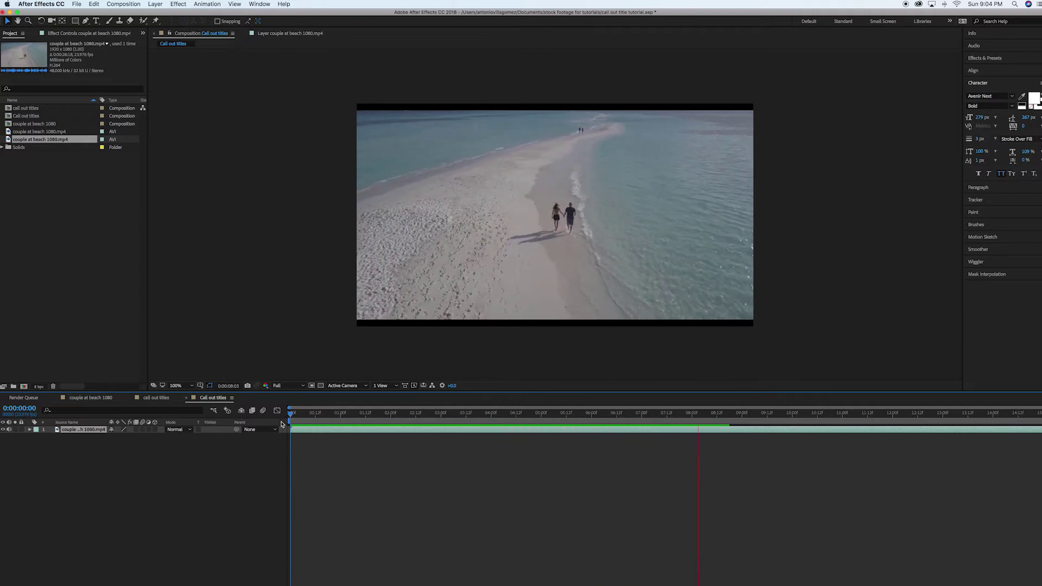
key(space)
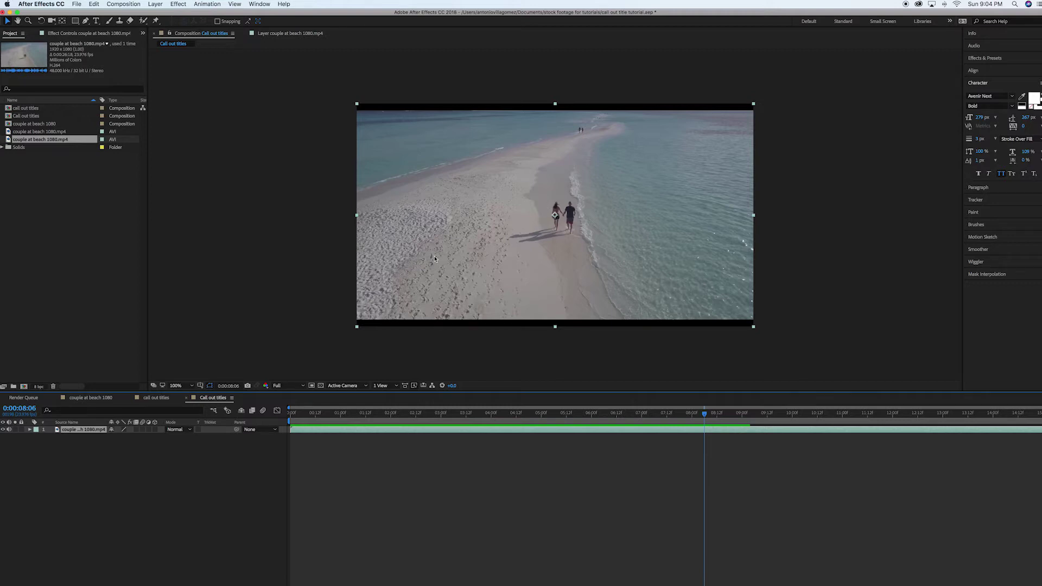
Step: Move the current time to 0:00:02:05 and apply the Curves color correction effect to the beach footage layer
drag(562, 413, 402, 414)
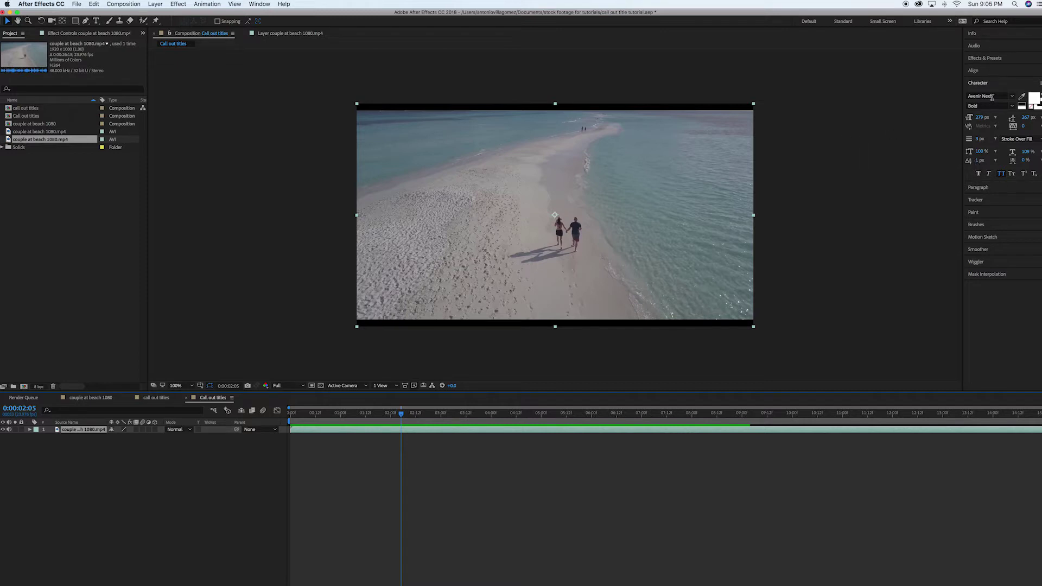
click(985, 58)
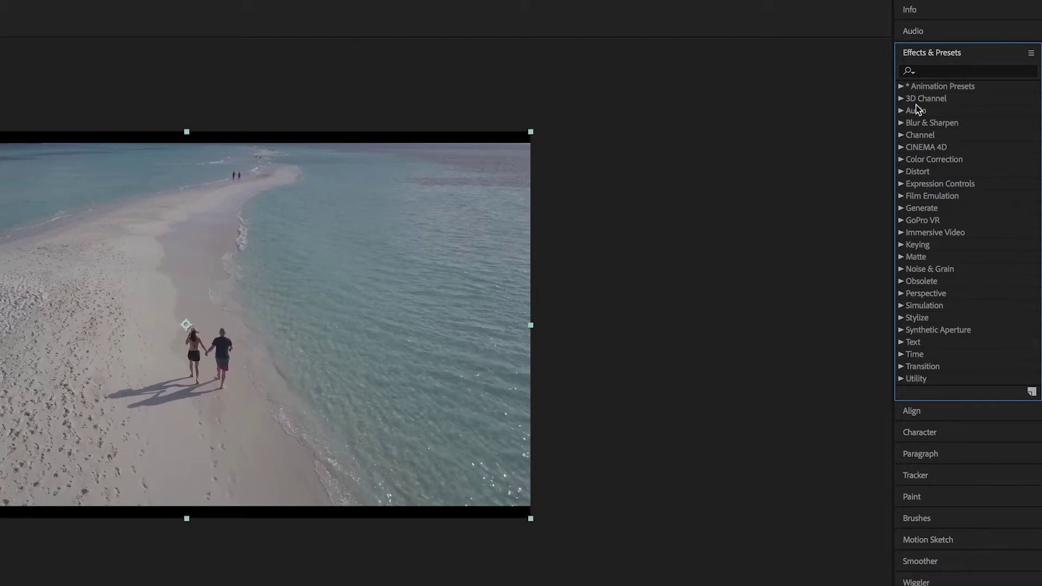
click(901, 160)
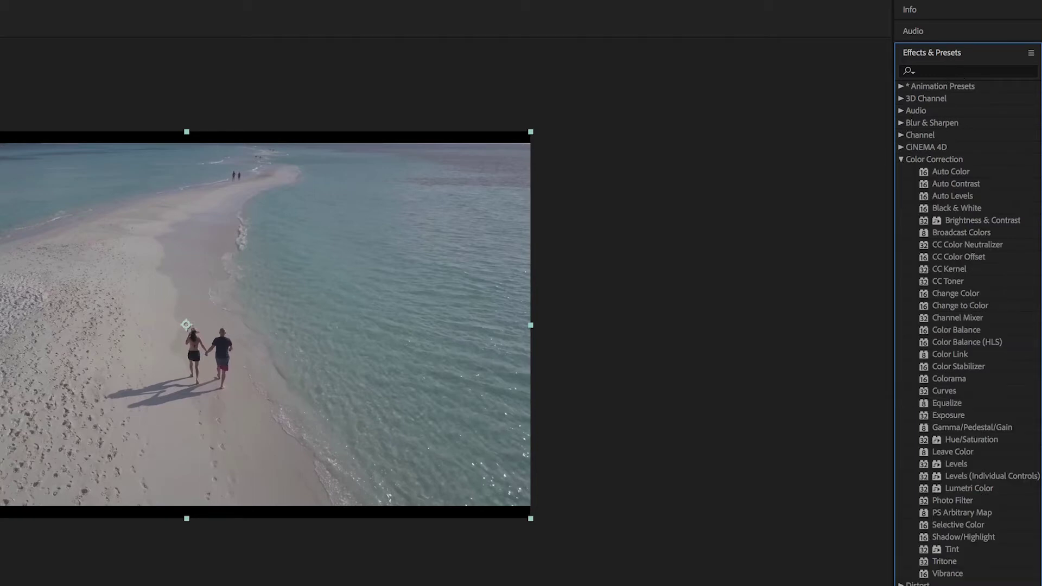
click(943, 391)
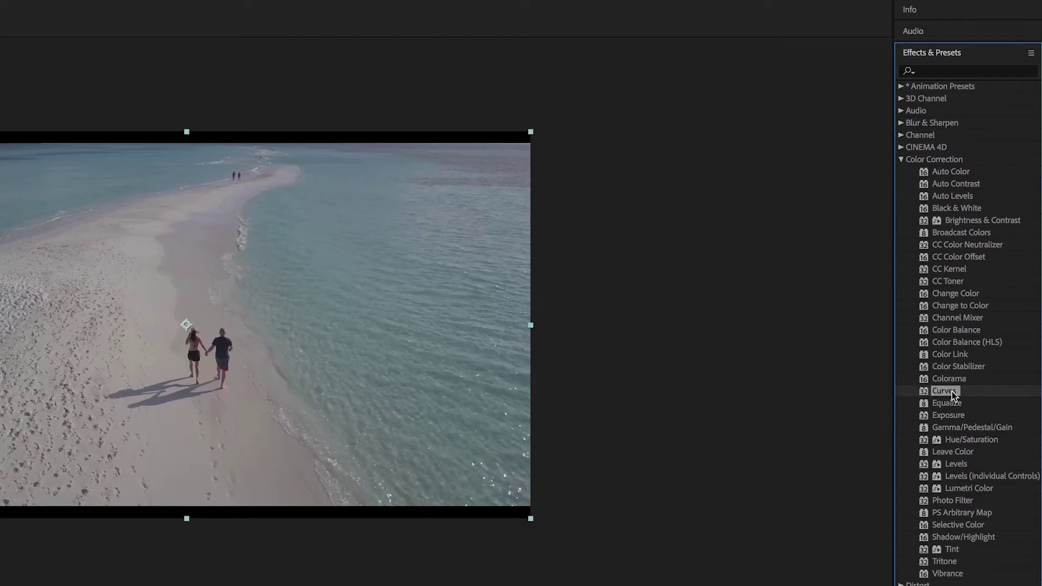
drag(952, 396, 187, 326)
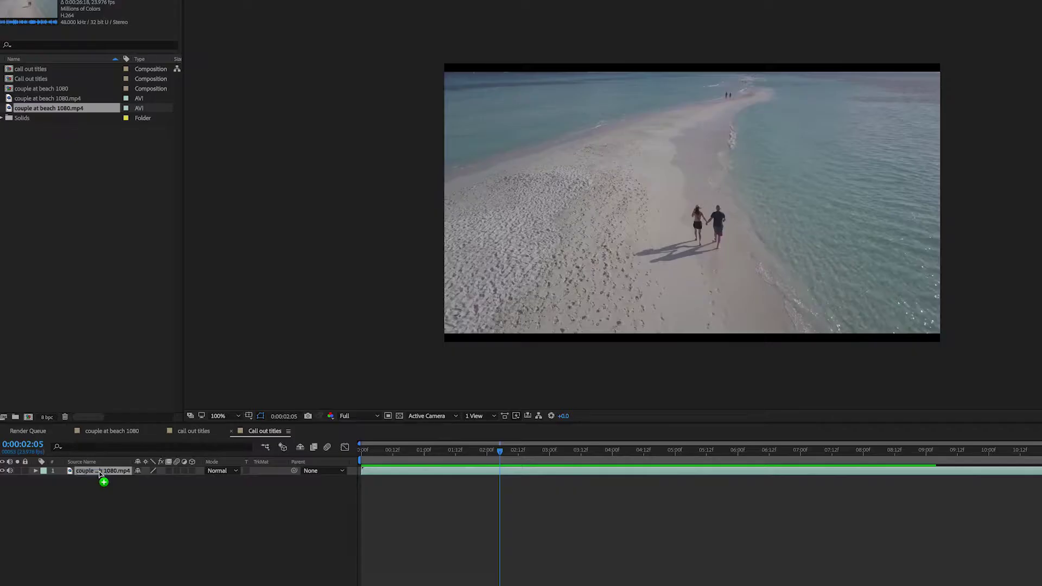
drag(100, 474, 100, 474)
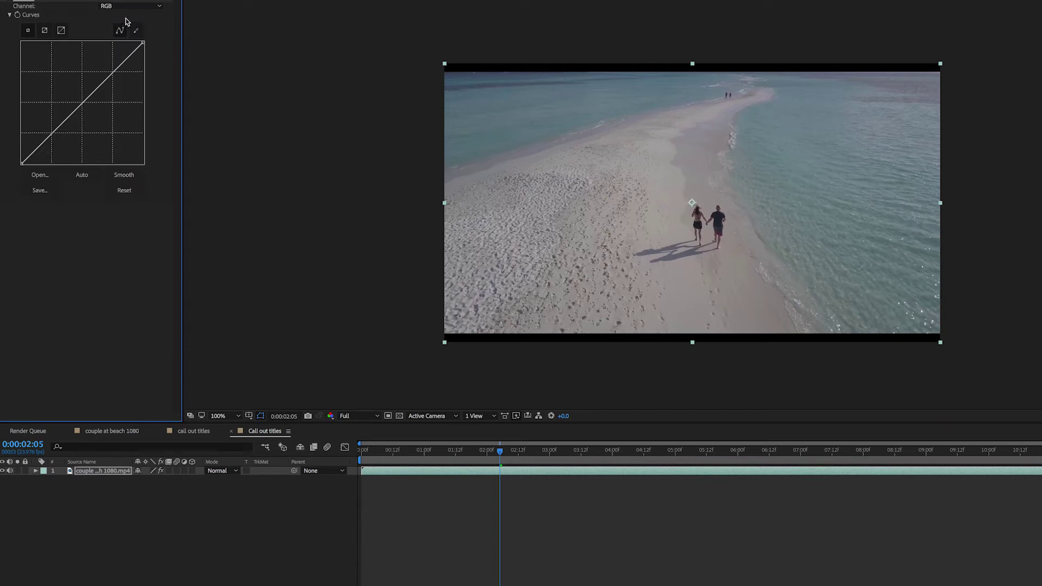
Step: Shape the RGB curve into a gentle S by raising the highlights and lowering the shadows
drag(114, 71, 111, 64)
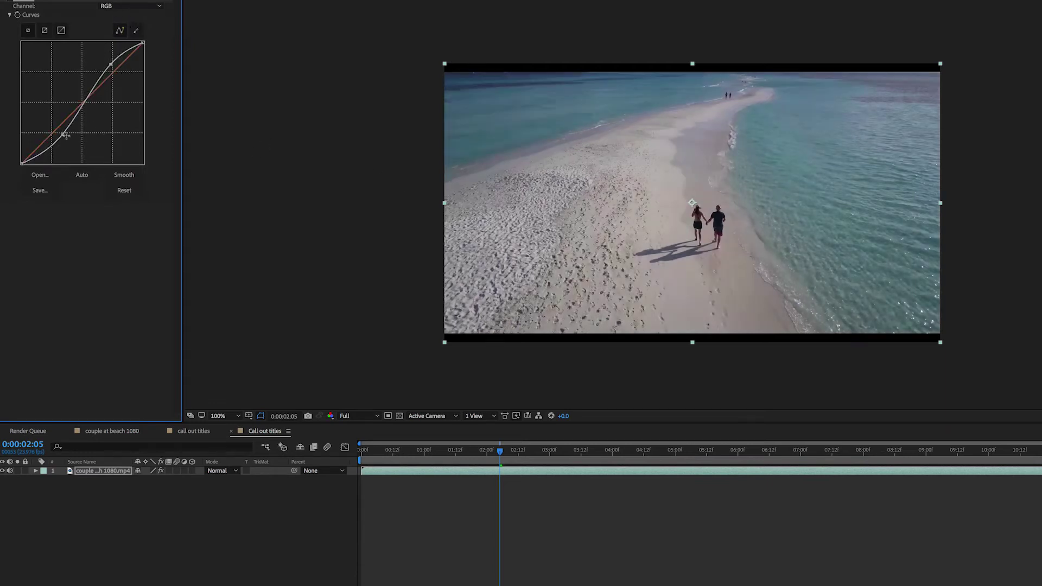
drag(64, 135, 65, 136)
drag(111, 64, 108, 66)
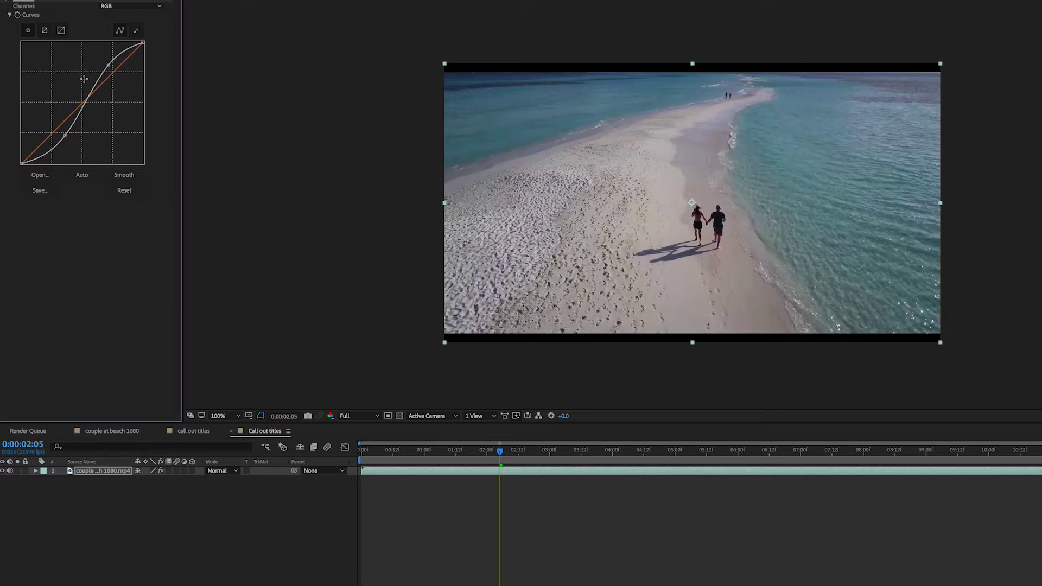
Step: Switch Curves to the Green channel and raise the curve's midpoint slightly
click(140, 8)
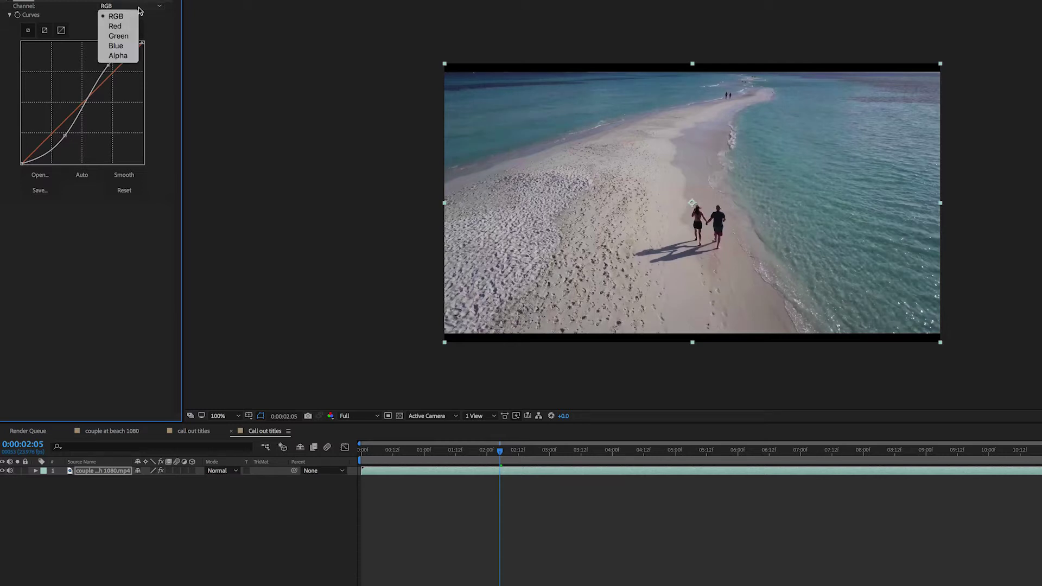
click(123, 37)
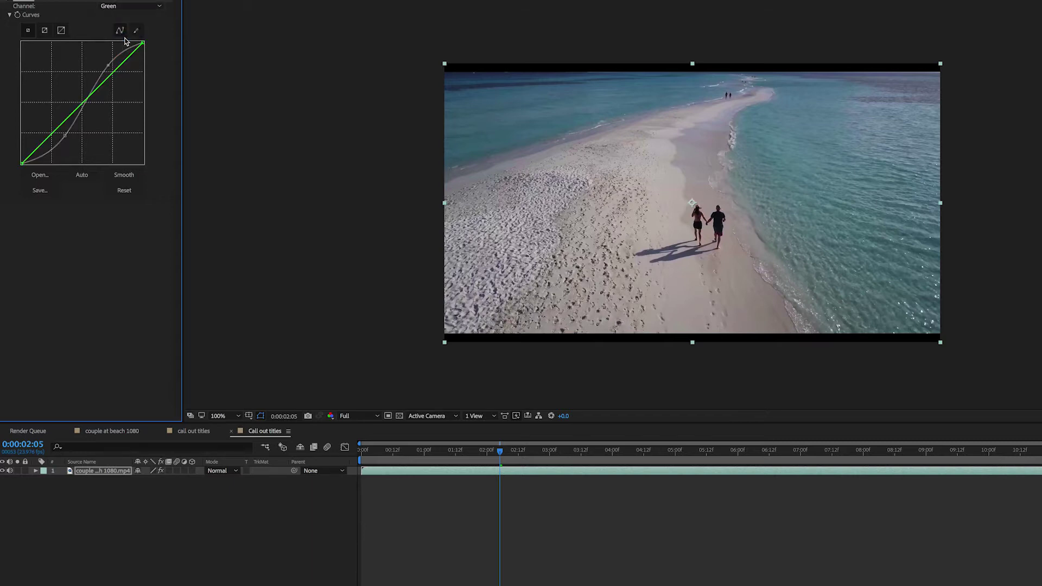
click(84, 100)
click(84, 99)
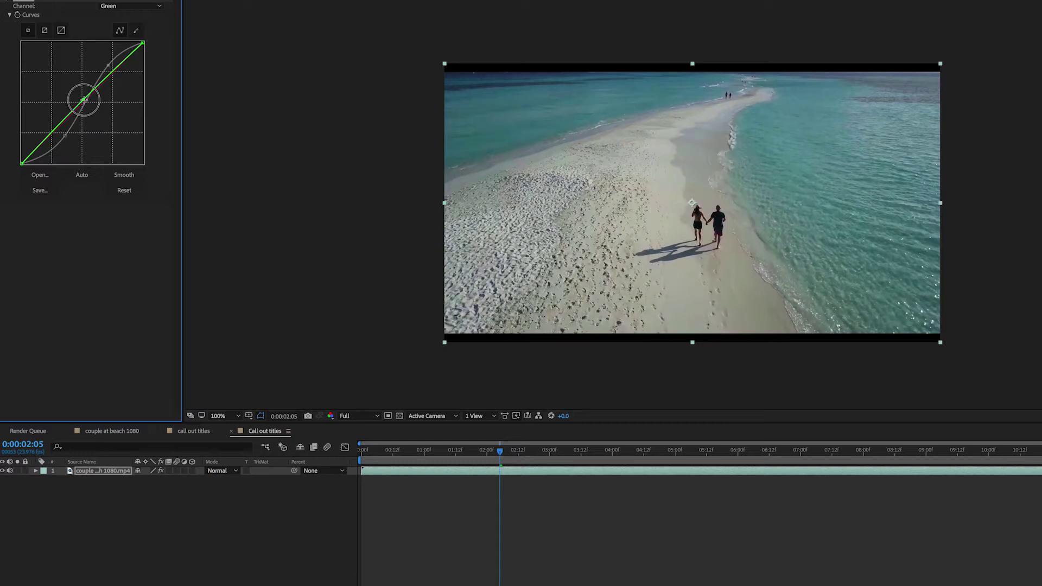
Step: Switch Curves to the Blue channel and lift the middle of its curve slightly
click(142, 6)
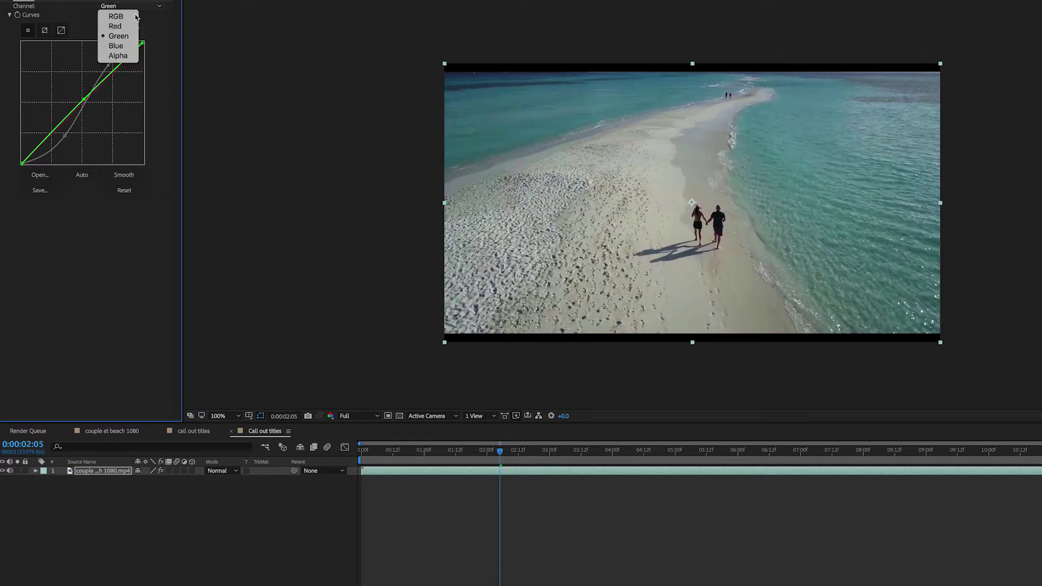
click(117, 48)
click(84, 100)
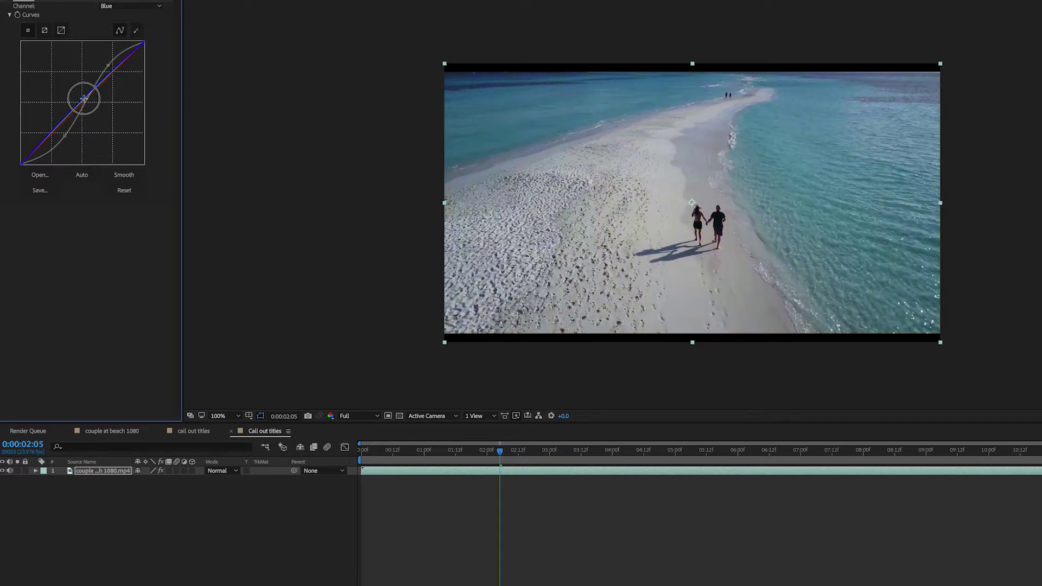
Step: Switch Curves to the Red channel and raise its midtones slightly
click(142, 6)
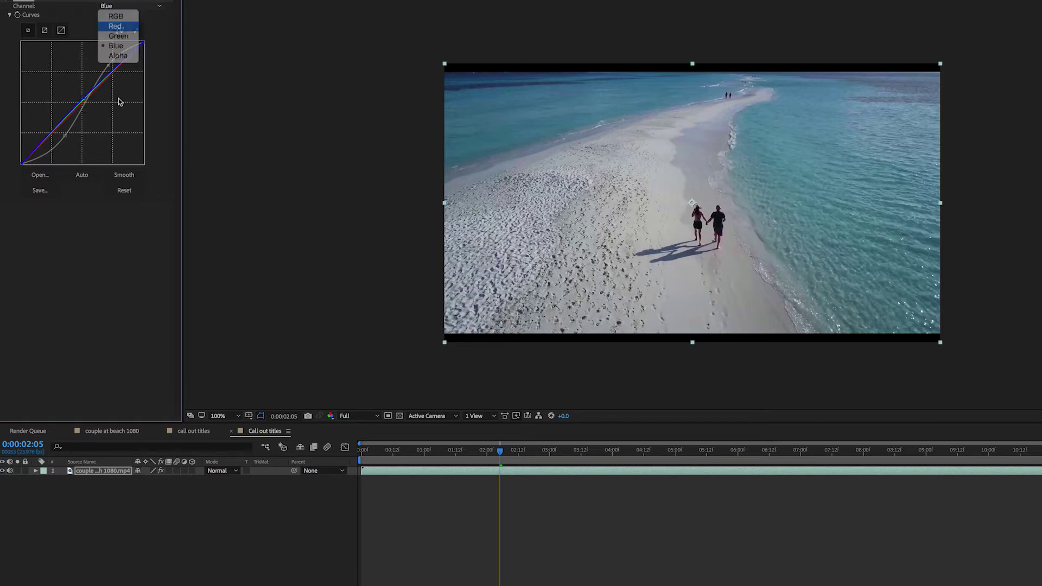
click(115, 27)
drag(85, 102, 82, 98)
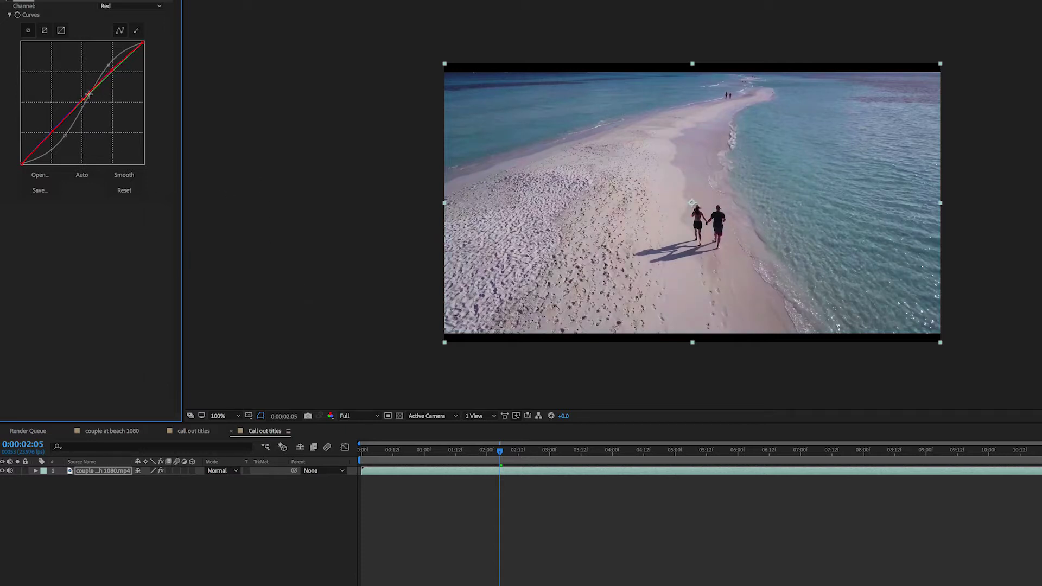
Step: Lower the midtone point of the Red channel curve slightly
drag(83, 98, 83, 100)
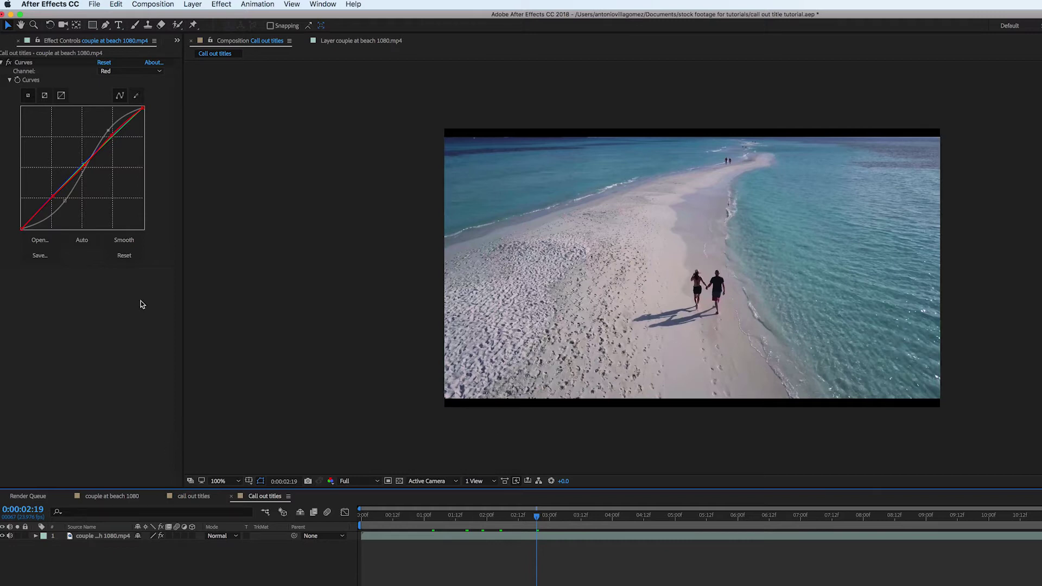
Step: Add a text layer over the beach footage containing the man's first name as the call-out title
click(118, 25)
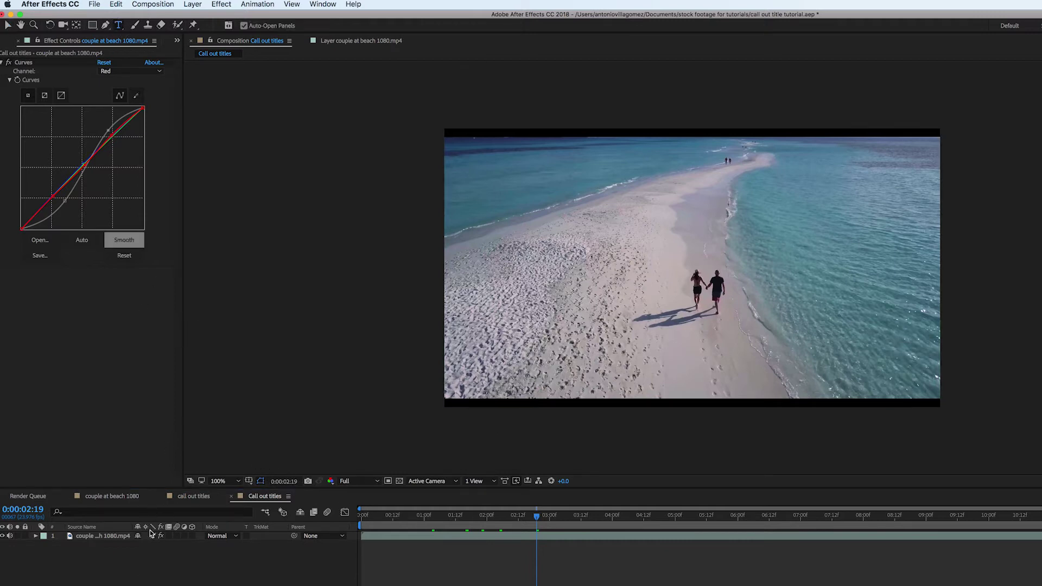
click(590, 220)
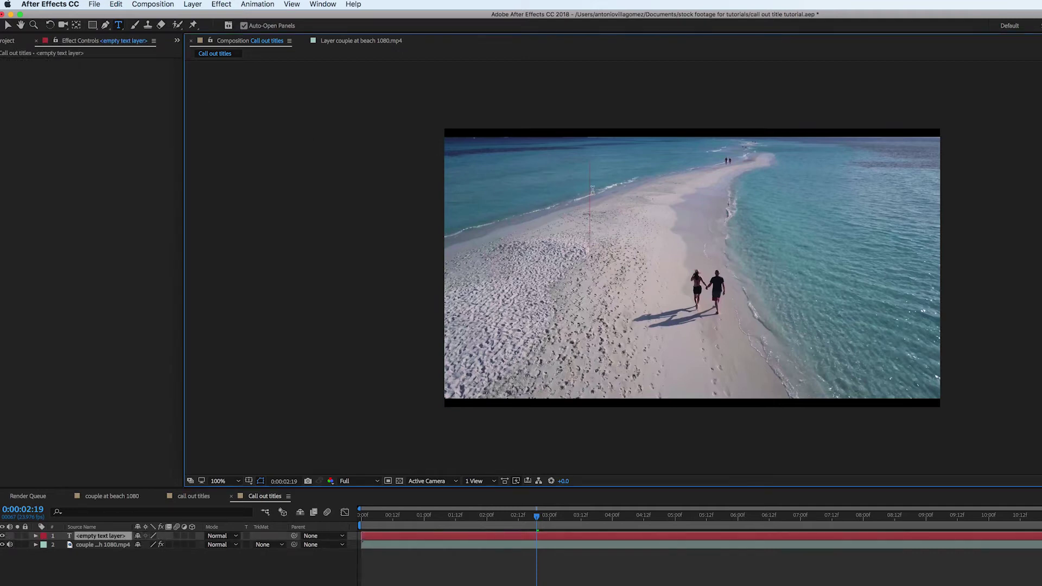
text(An)
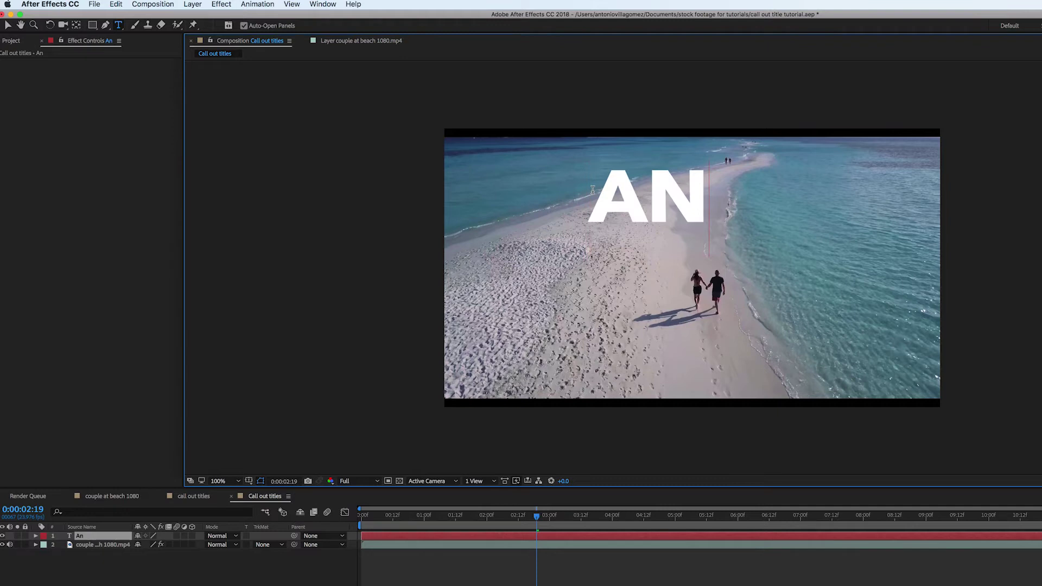
text(tonio)
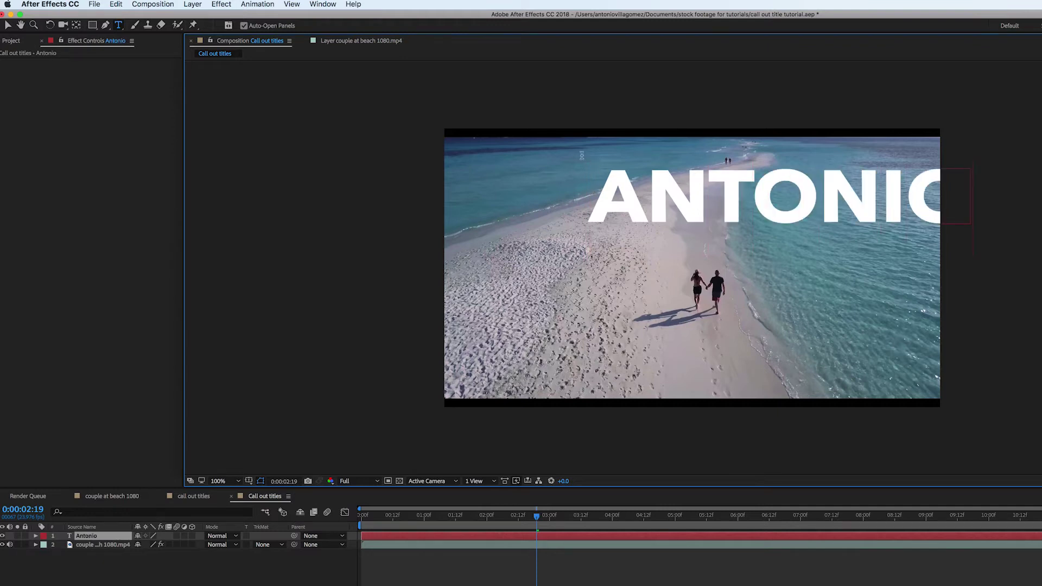
Step: Set the title's font size to 117 px and move it over the water to the right of the couple
scroll(689, 215, down, 2)
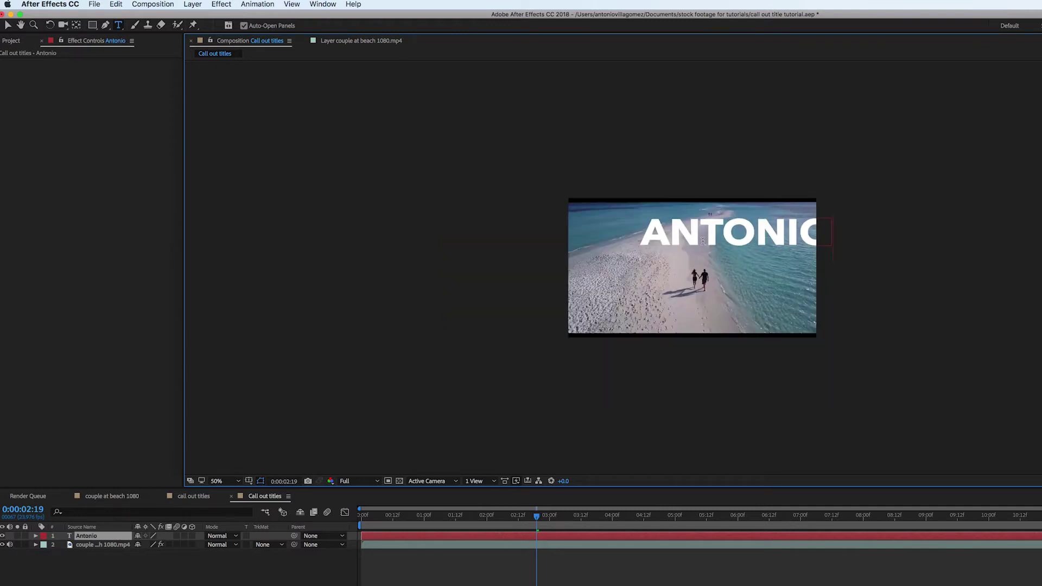
scroll(703, 241, up, 2)
double_click(709, 216)
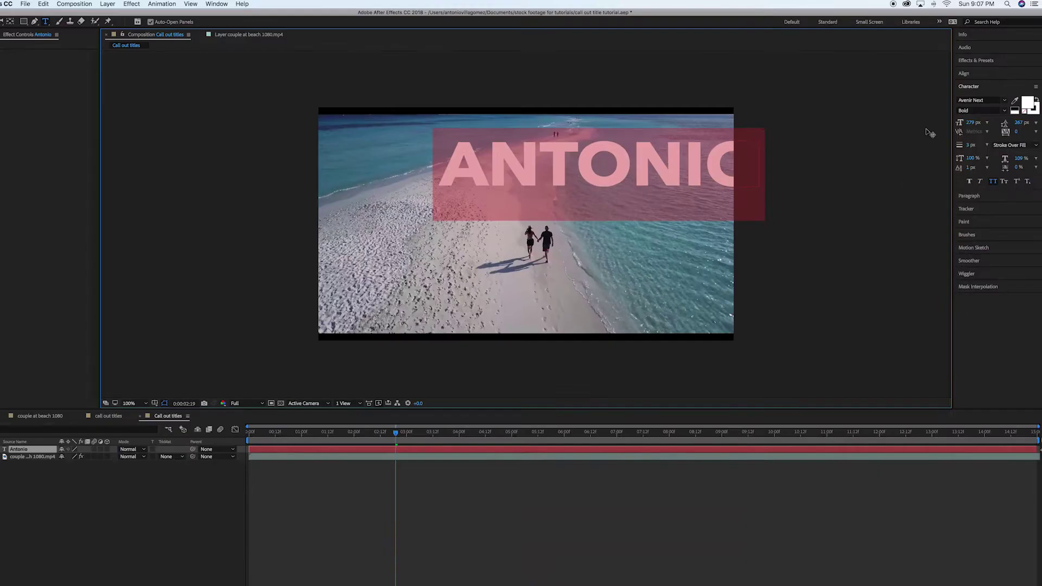
drag(972, 125, 911, 135)
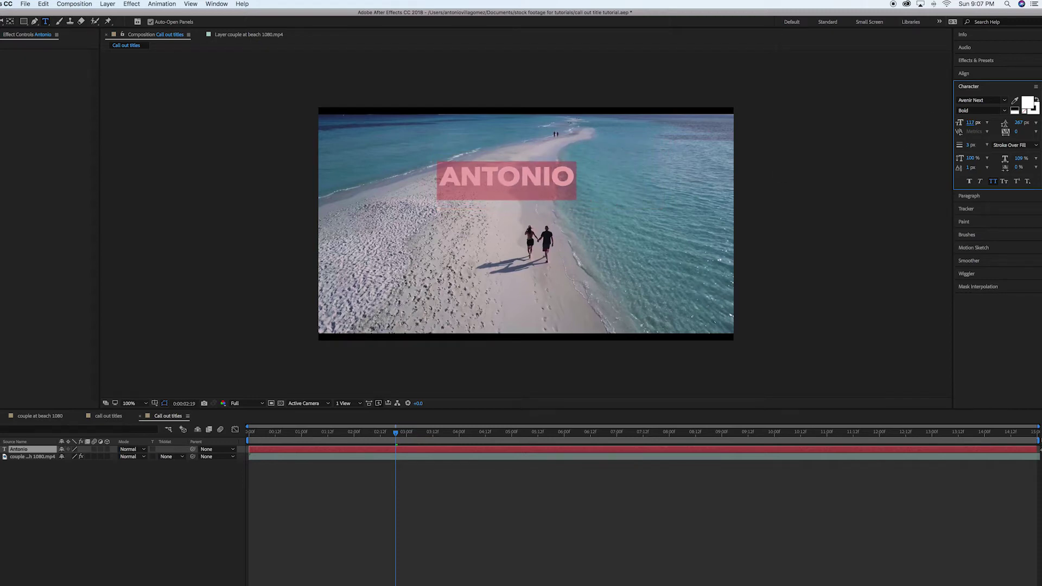
key(Escape)
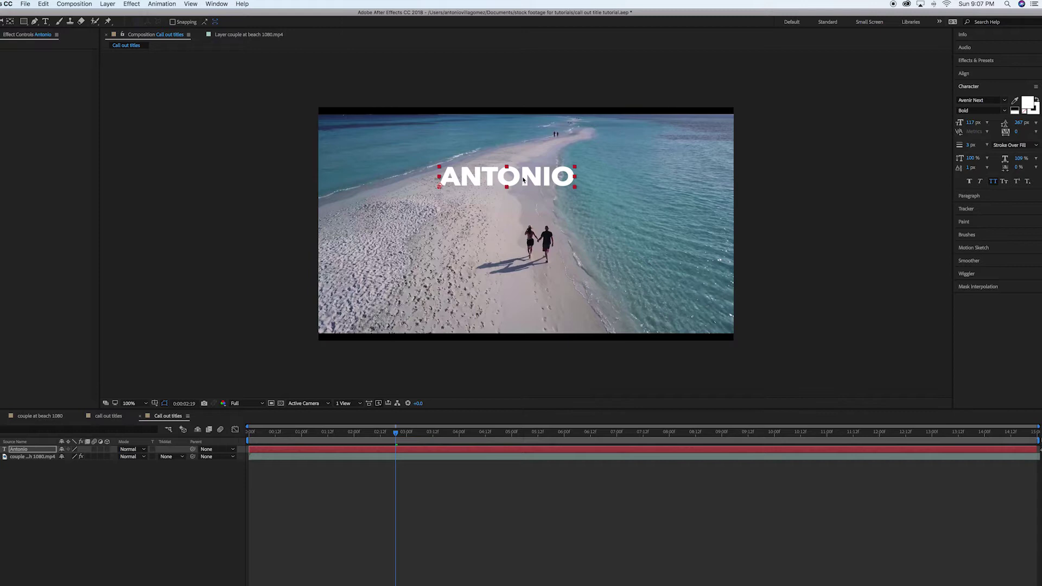
drag(489, 189, 643, 184)
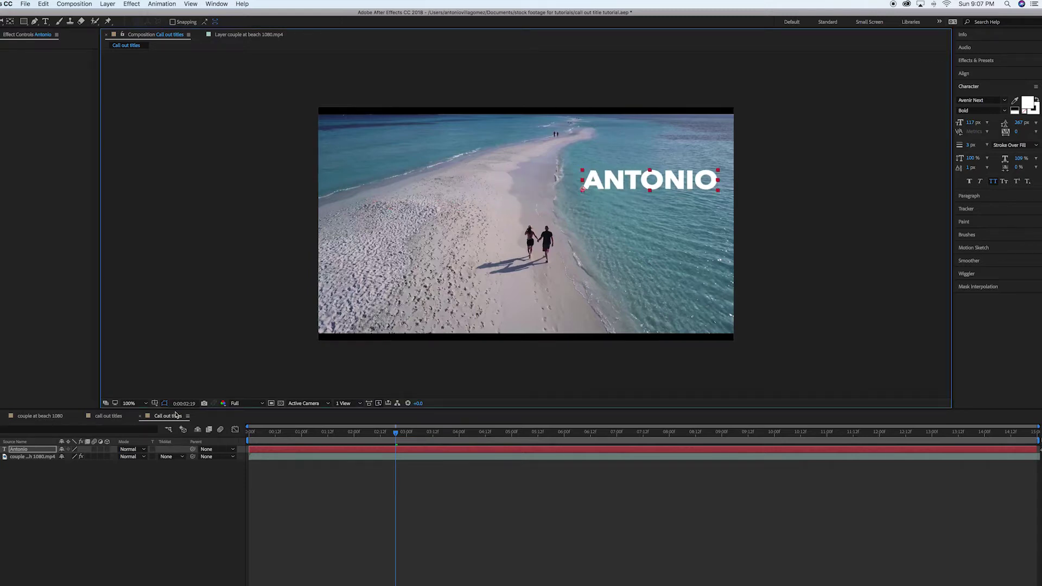
click(108, 502)
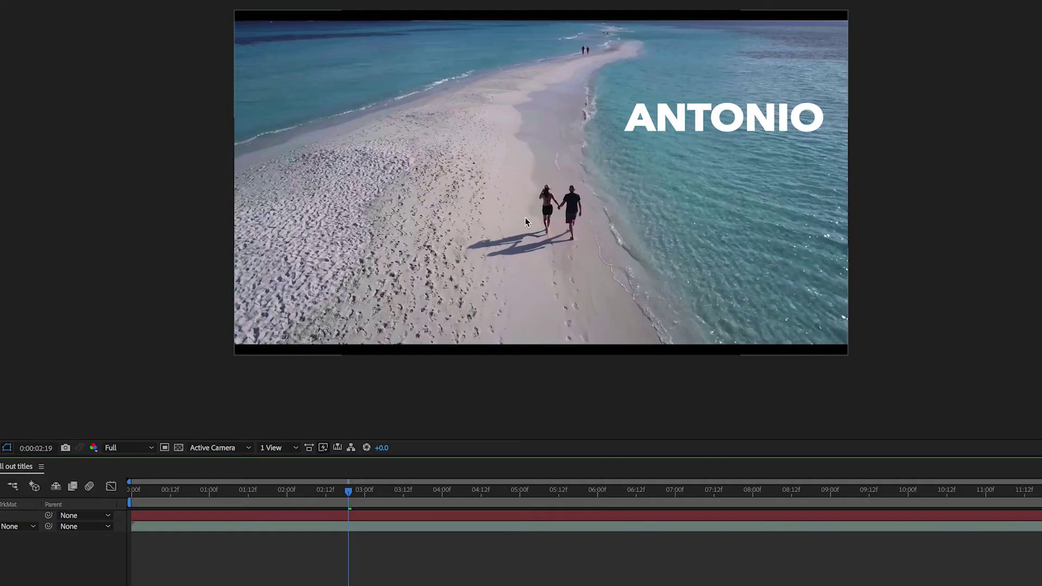
Step: Reduce the title's font size to 79 px and shift it slightly right and down over the water
click(575, 194)
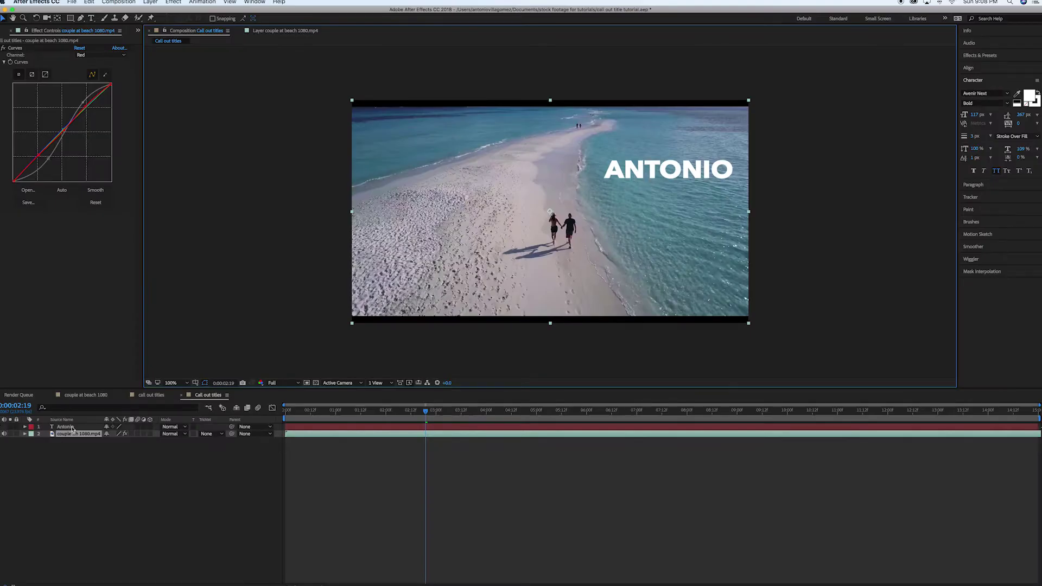
click(66, 427)
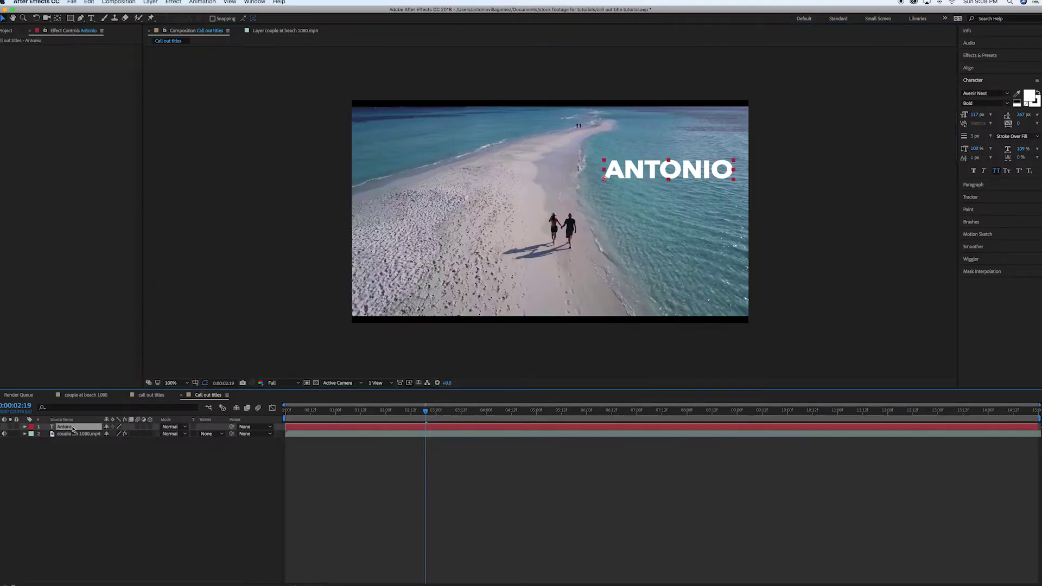
drag(982, 117, 962, 119)
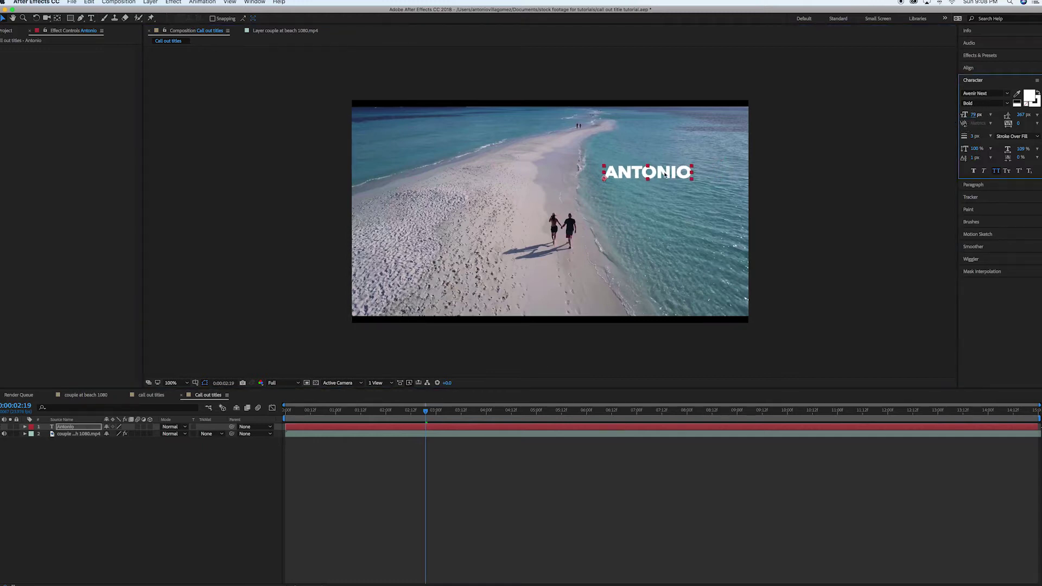
drag(663, 172, 688, 177)
click(117, 456)
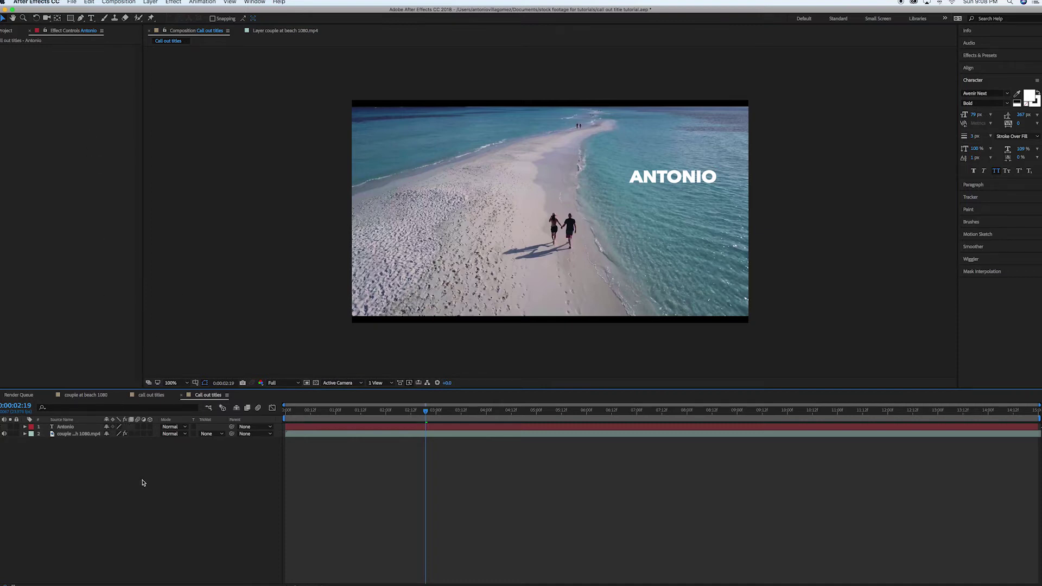
Step: At the first frame, draw a bent call-out line with the Pen tool from the man's head to the start of the title
click(80, 18)
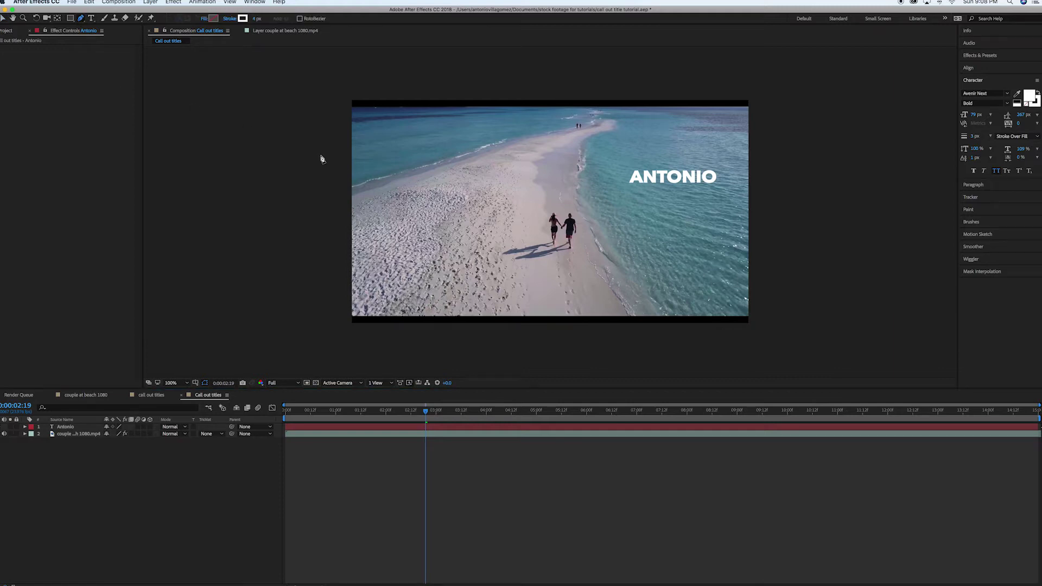
key(Home)
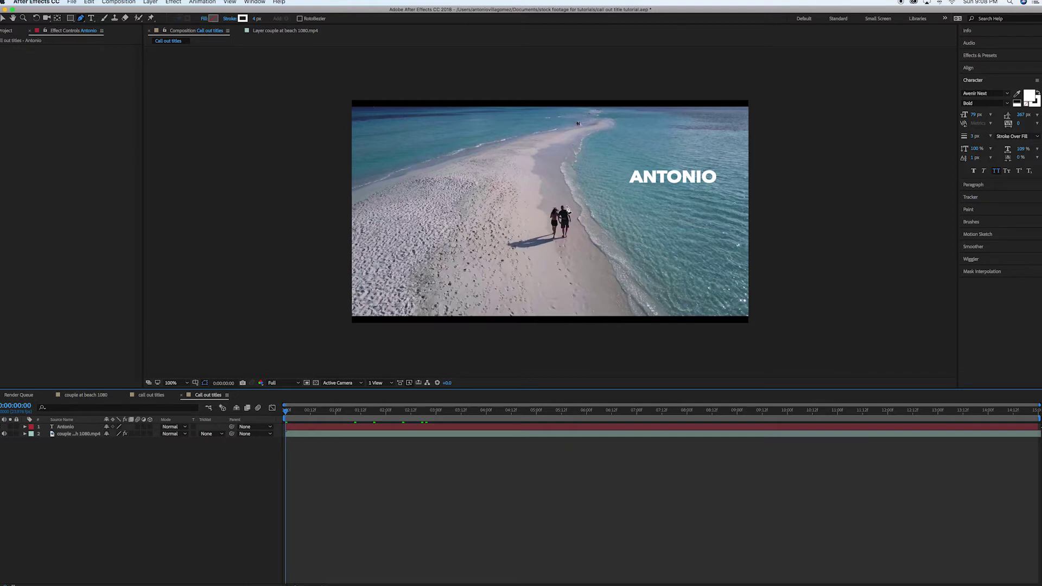
key(period)
key(comma)
key(period)
key(period)
key(comma)
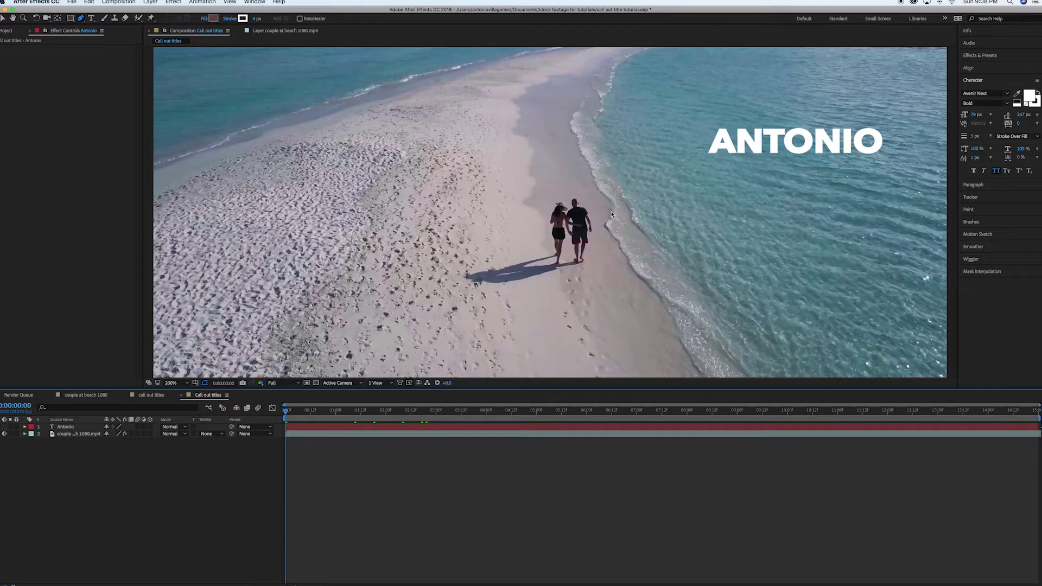
key(period)
key(comma)
key(comma)
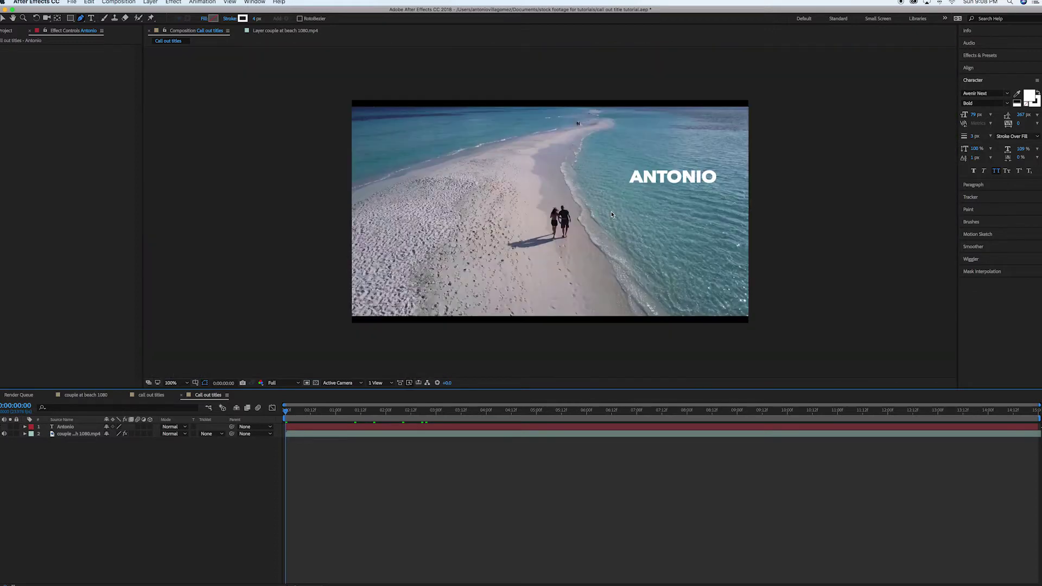
key(period)
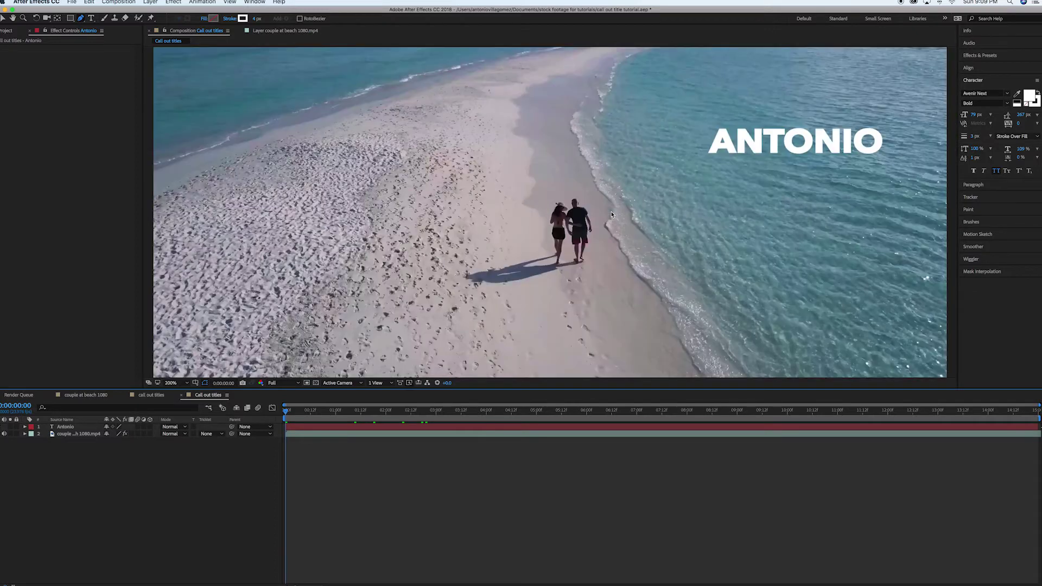
key(period)
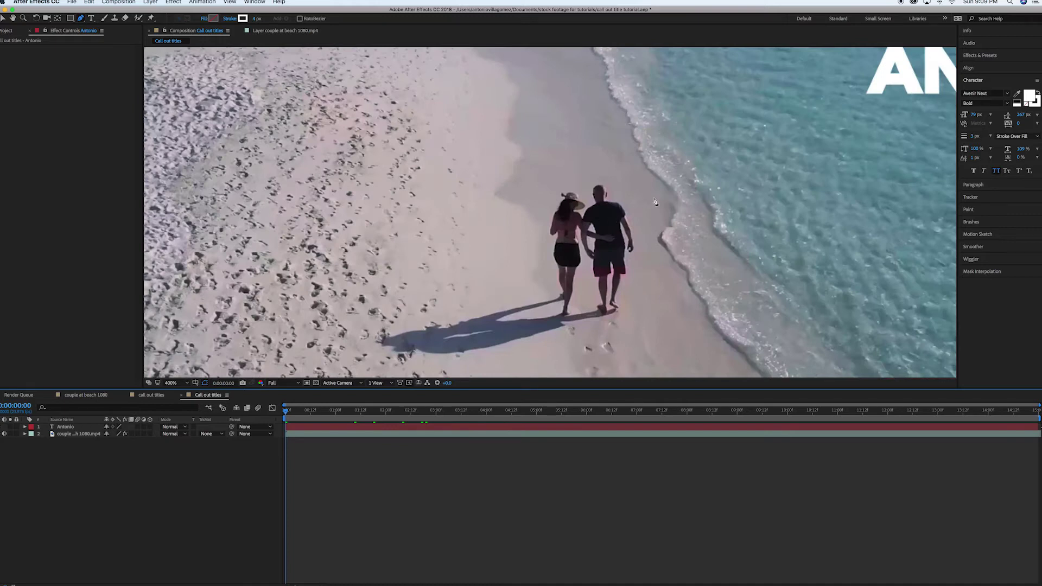
key(space)
drag(672, 171, 691, 190)
key(space)
mouse_move(740, 149)
mouse_down()
mouse_move(680, 193)
mouse_move(627, 175)
mouse_up()
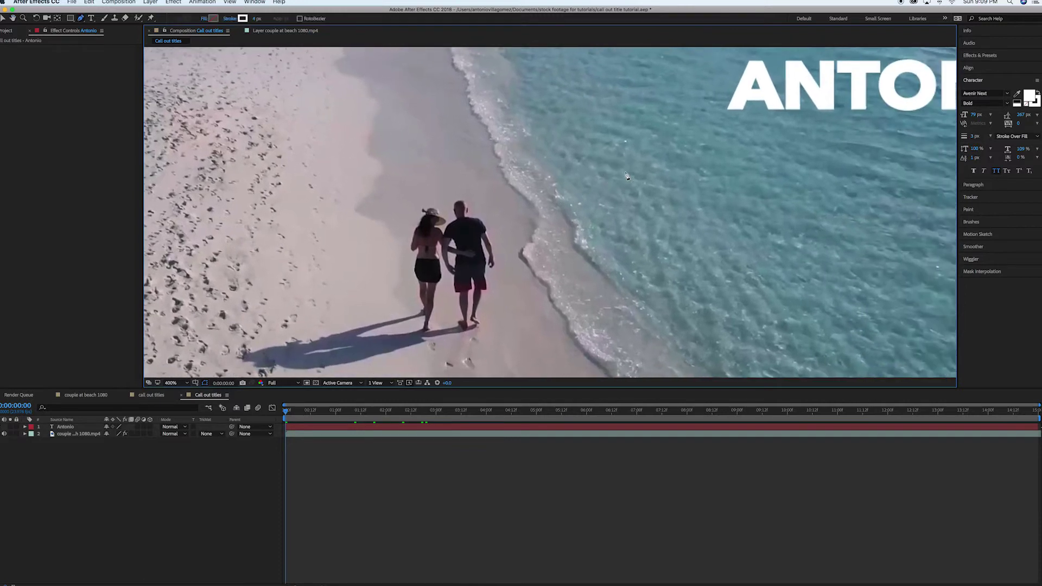
click(468, 199)
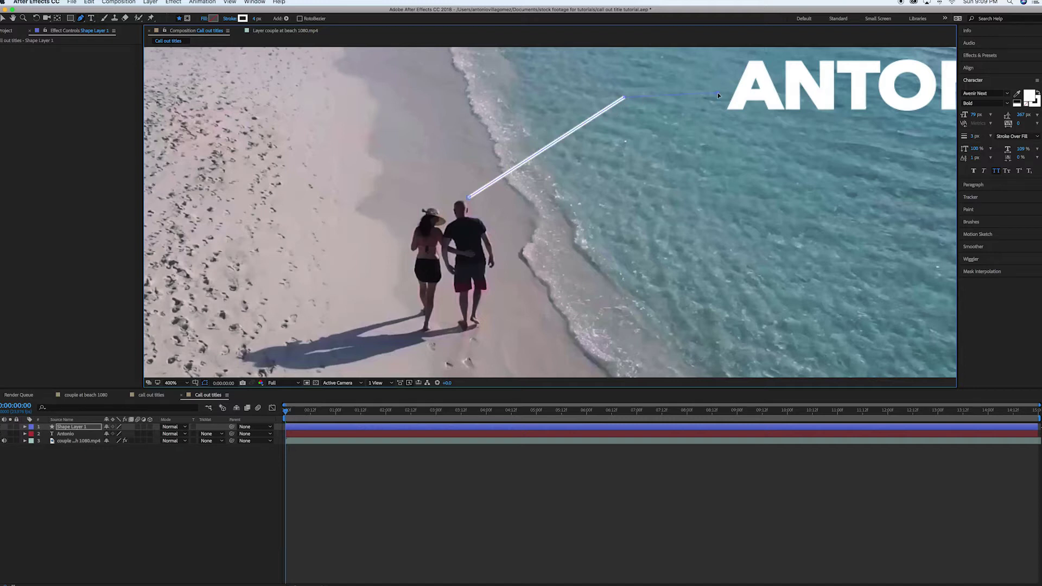
drag(717, 95, 717, 98)
click(3, 17)
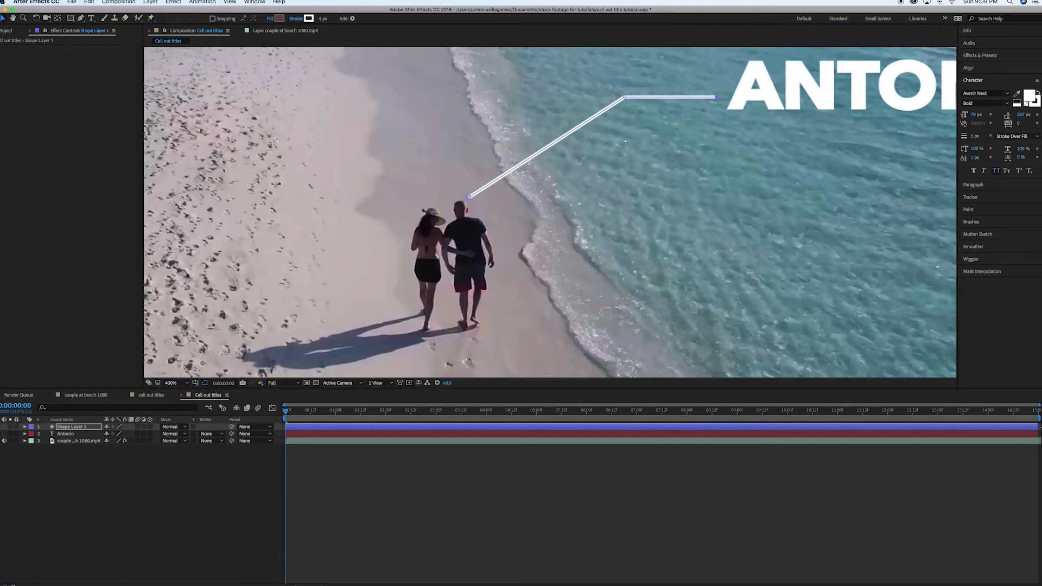
Step: Nudge the call-out line slightly up and right so it sits above the man's head and meets the title
click(290, 140)
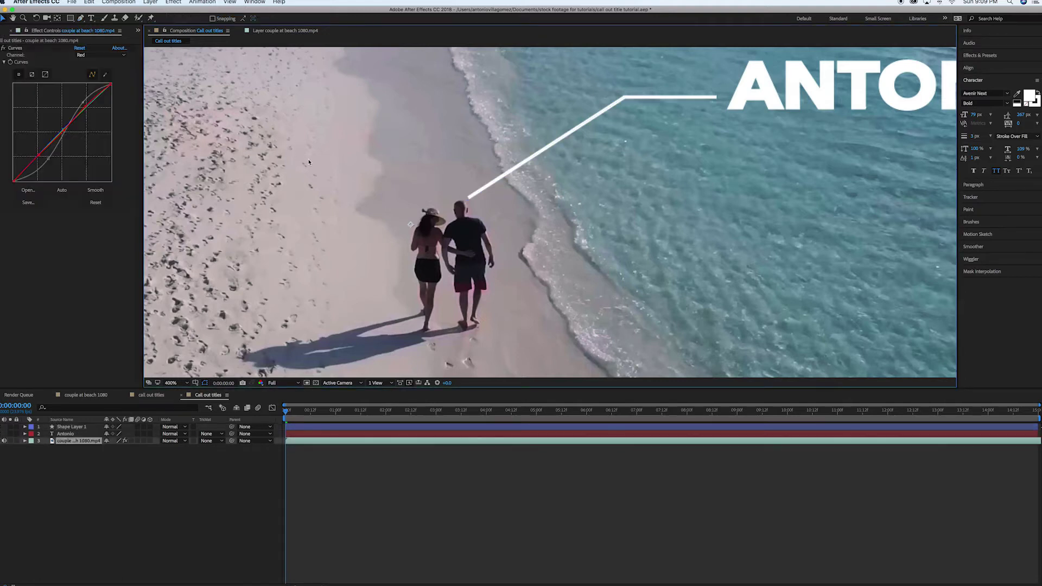
scroll(308, 162, down, 4)
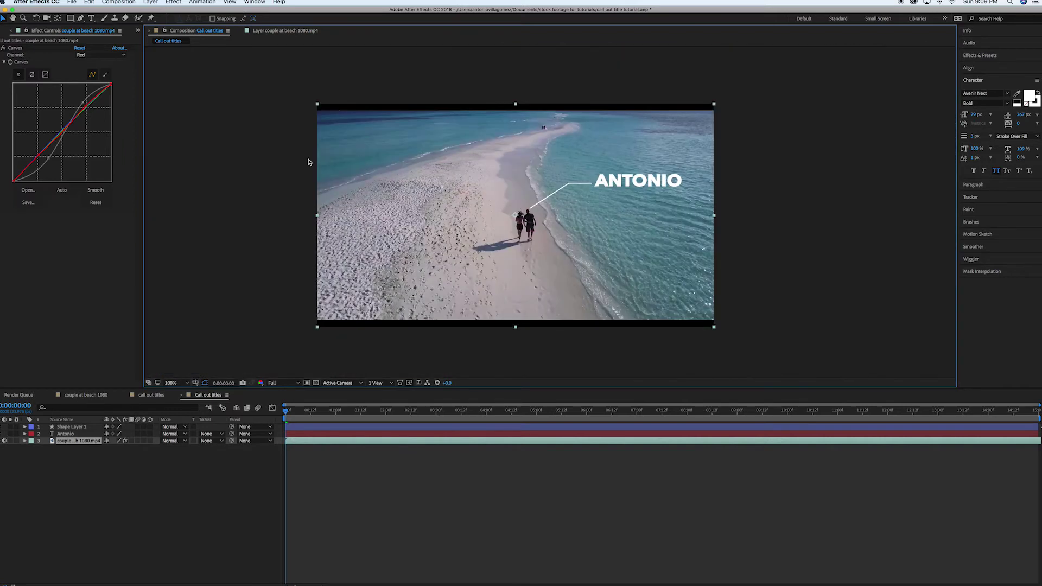
scroll(309, 162, up, 2)
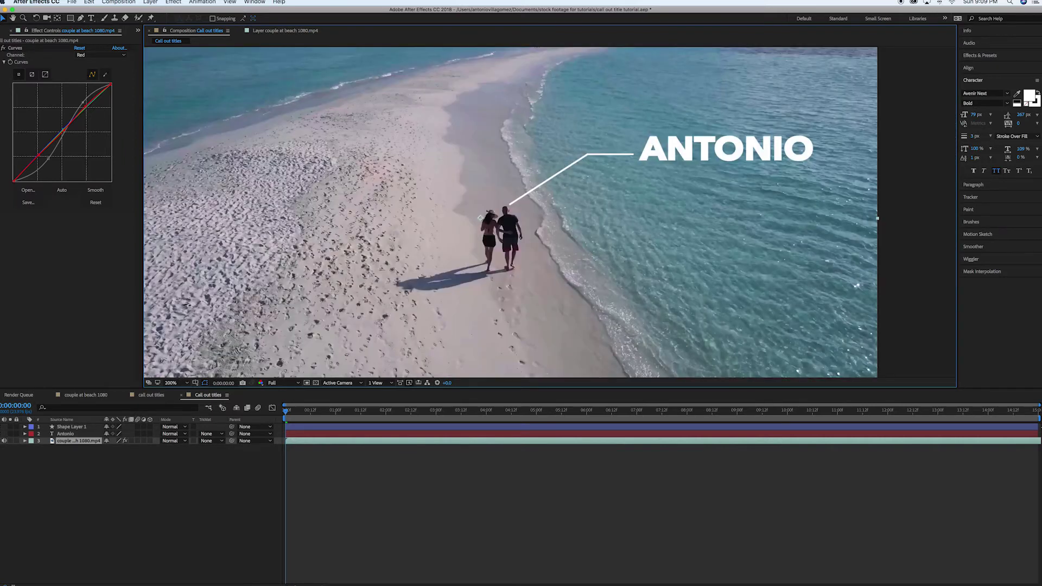
click(105, 74)
click(86, 427)
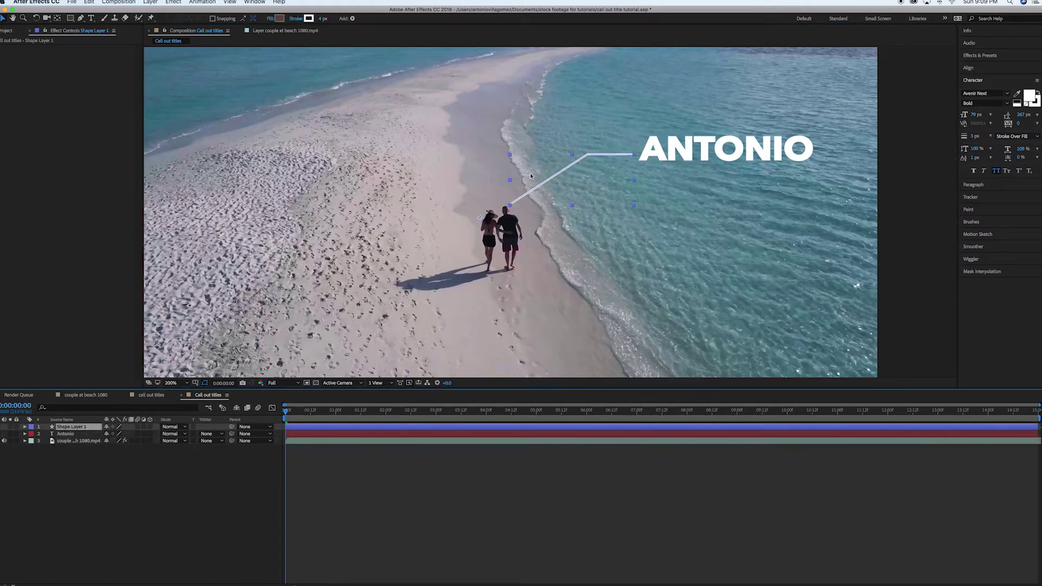
drag(578, 169, 580, 164)
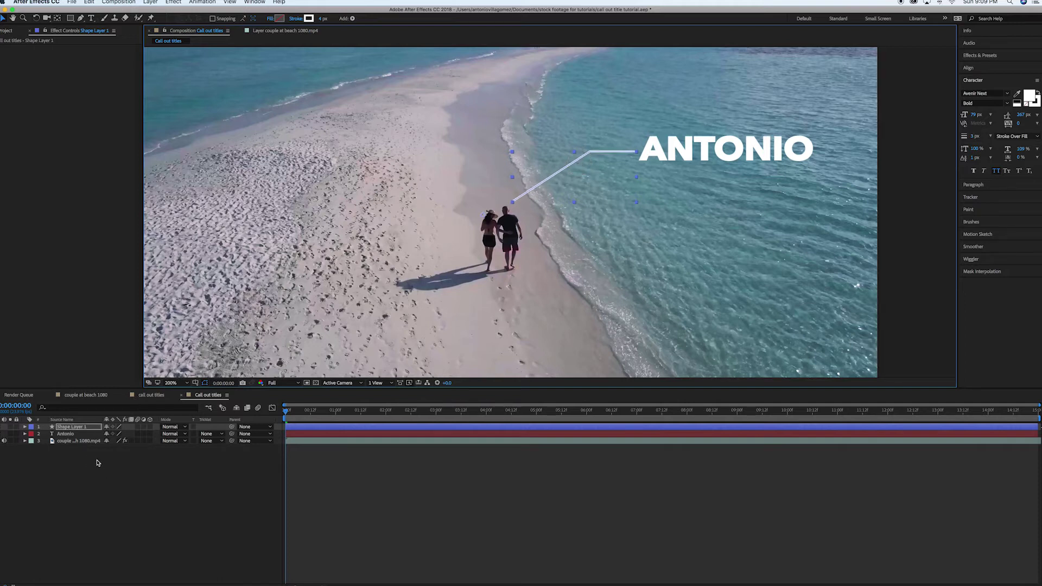
click(92, 459)
Step: Rename the call-out shape layer to "line" followed by the man's first name
click(79, 427)
key(Return)
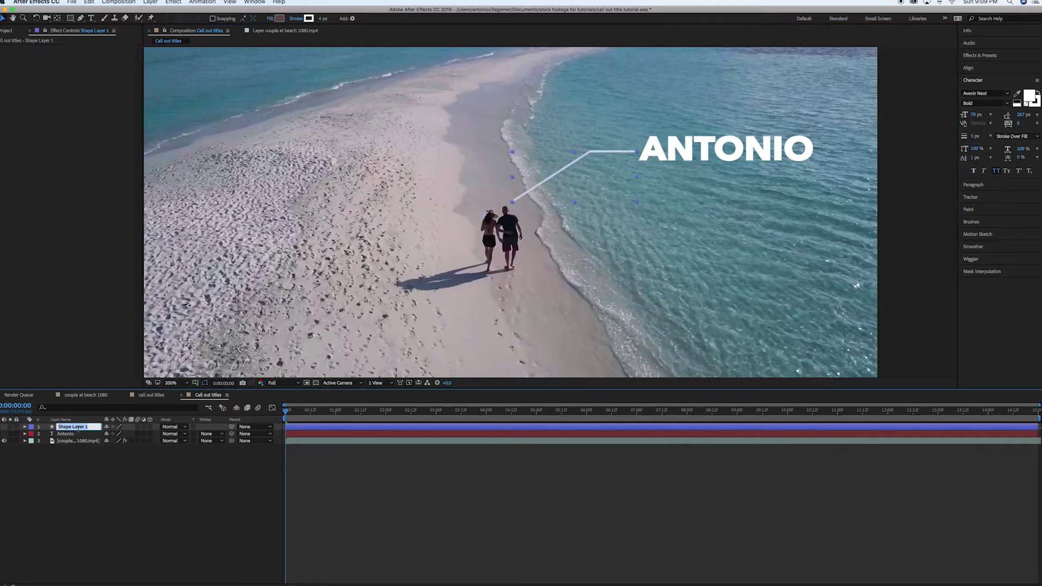
text(line antonio)
click(67, 463)
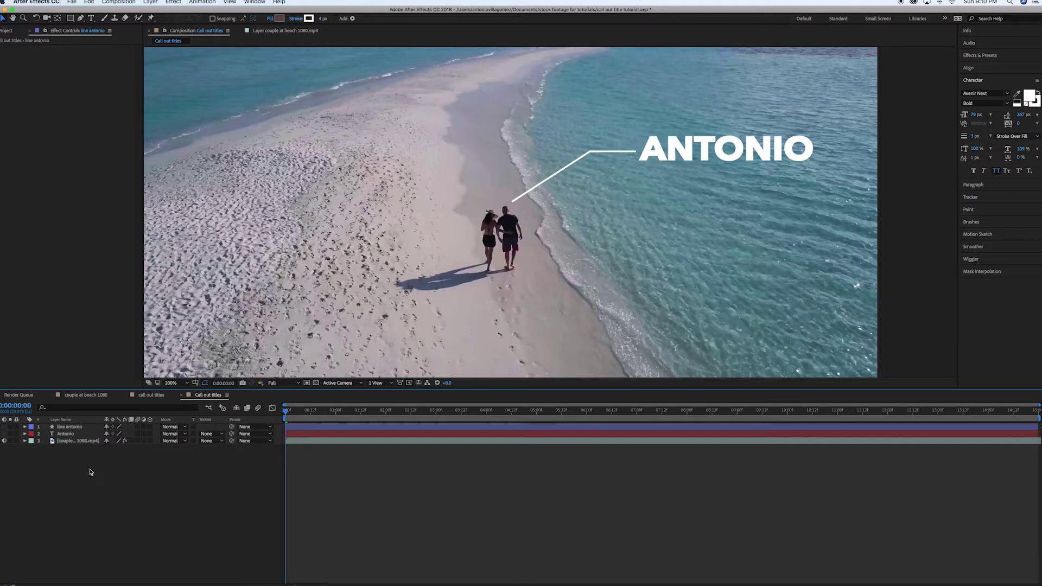
click(72, 428)
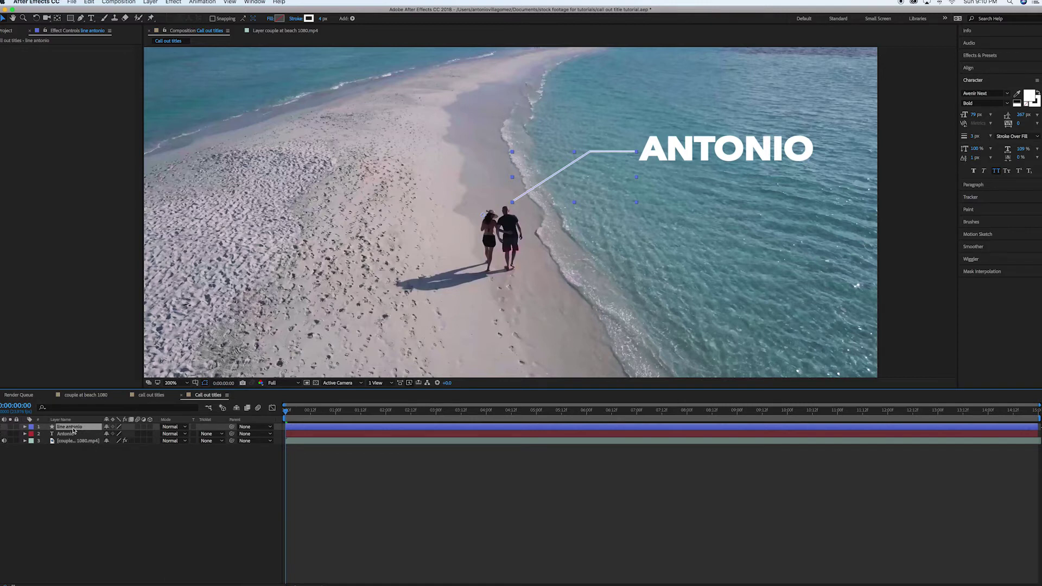
key(Return)
key(Return)
Step: Expand the call-out line layer and add Trim Paths to its contents
click(24, 427)
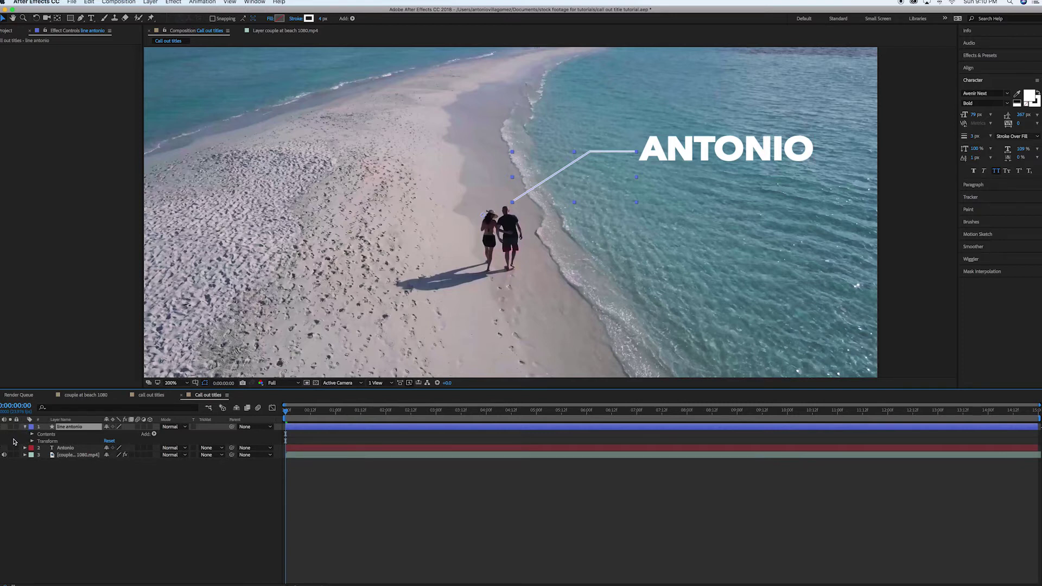
click(154, 435)
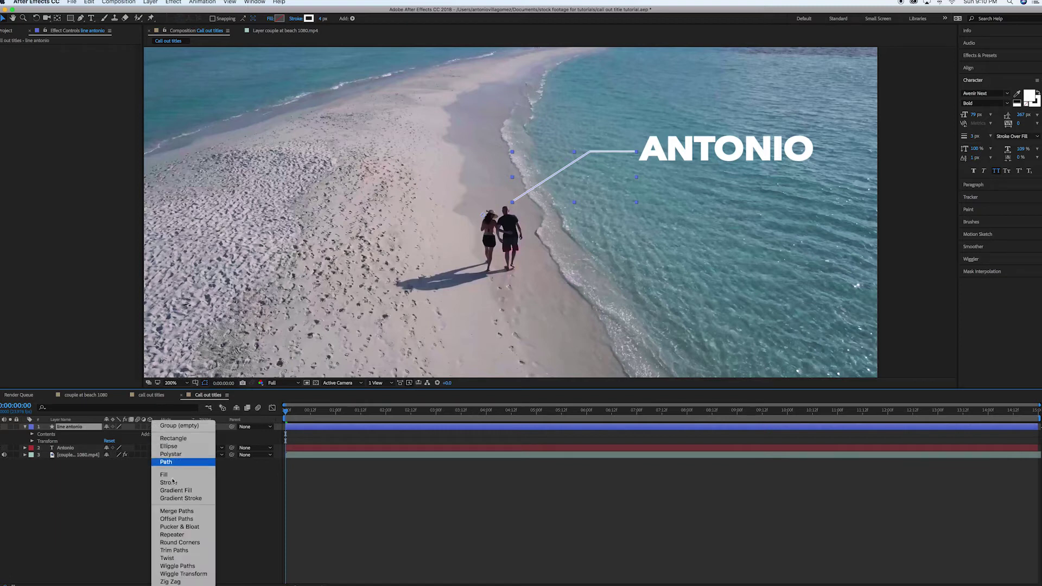
click(174, 550)
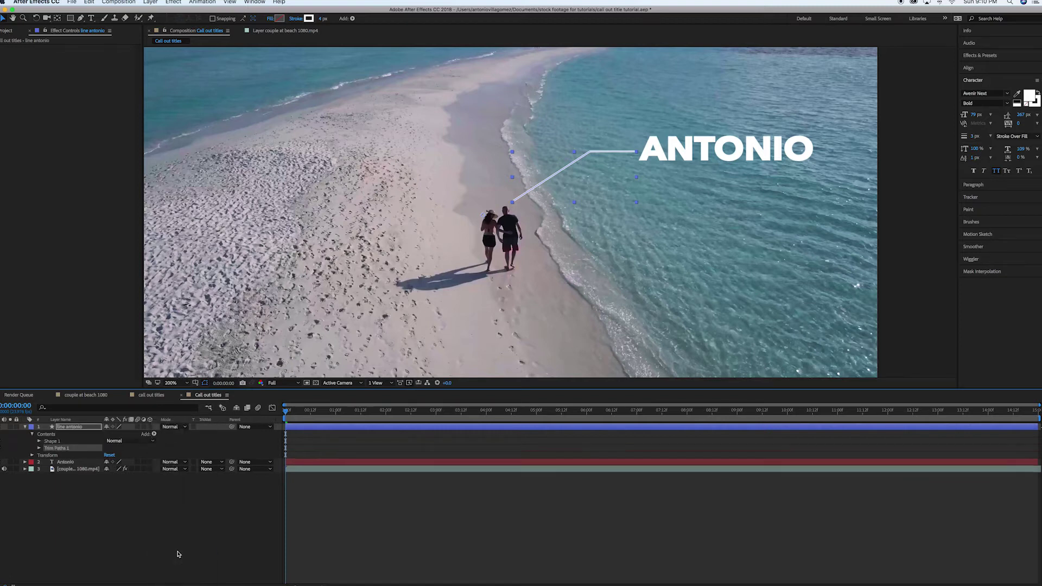
Step: Set the Trim Paths End of the call-out line to 0% and keyframe it at the first frame
click(39, 449)
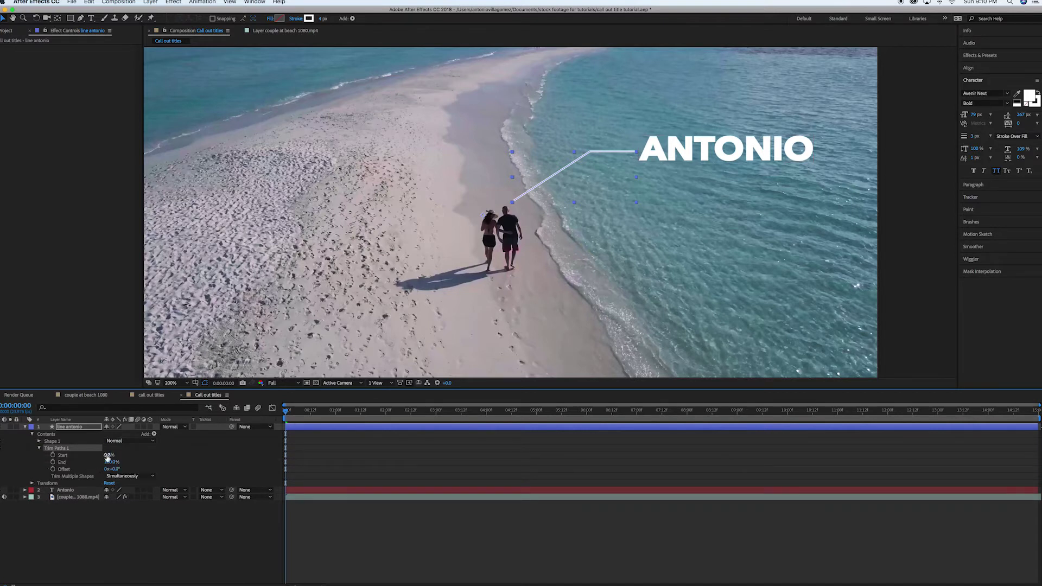
click(93, 458)
drag(93, 458, 37, 466)
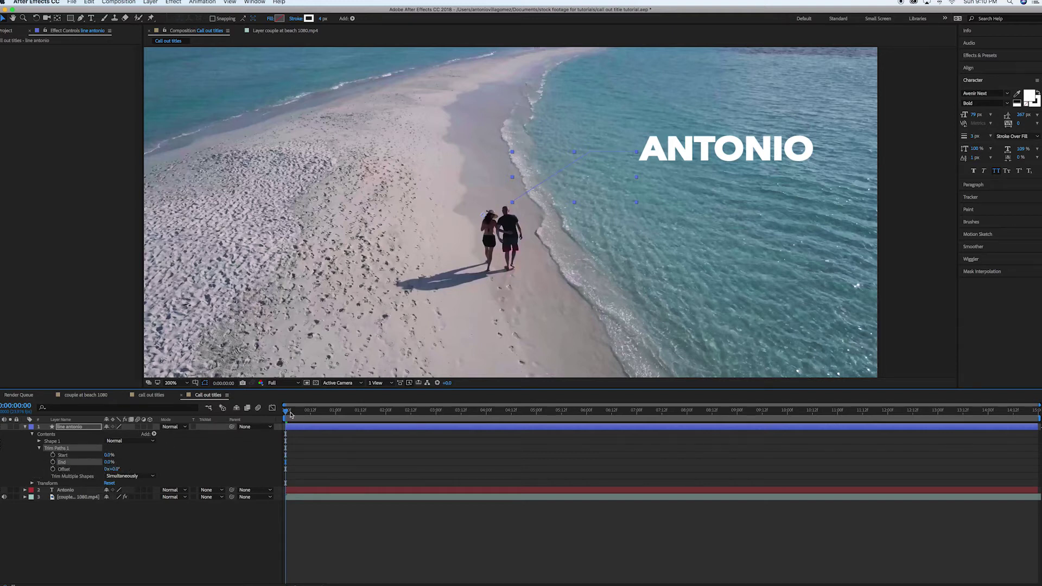
drag(287, 416, 362, 414)
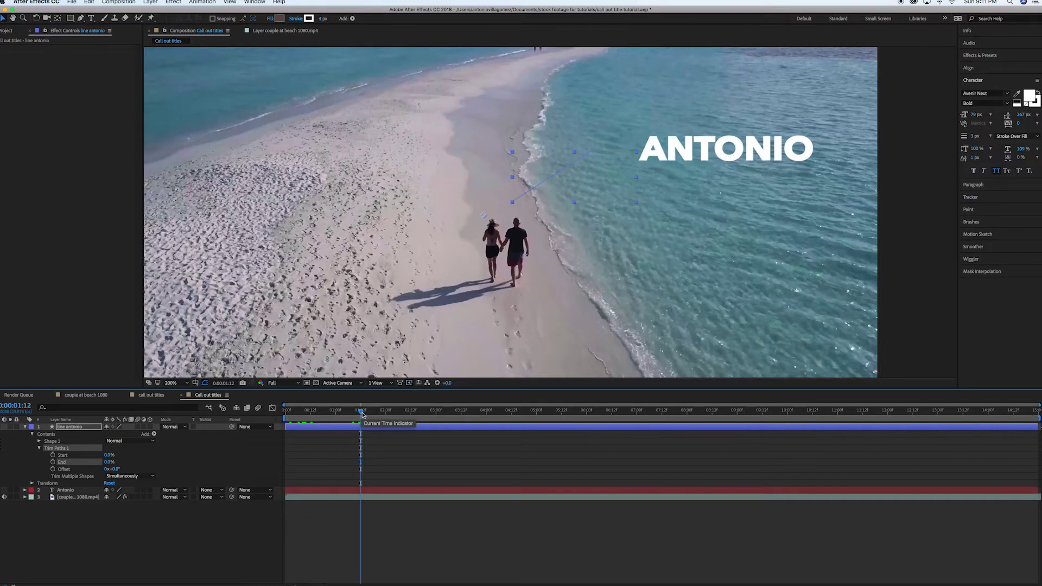
key(Home)
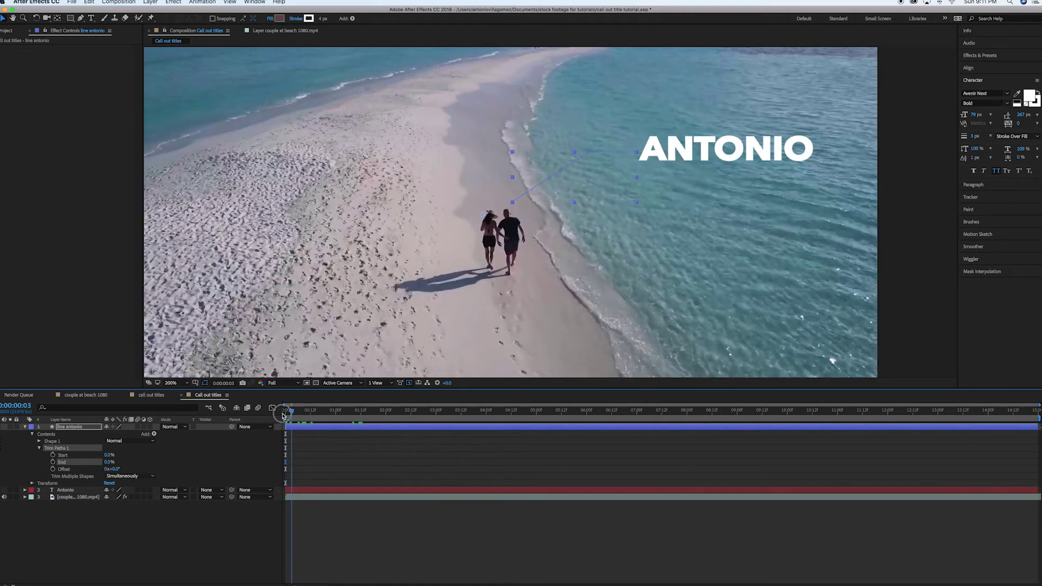
click(52, 462)
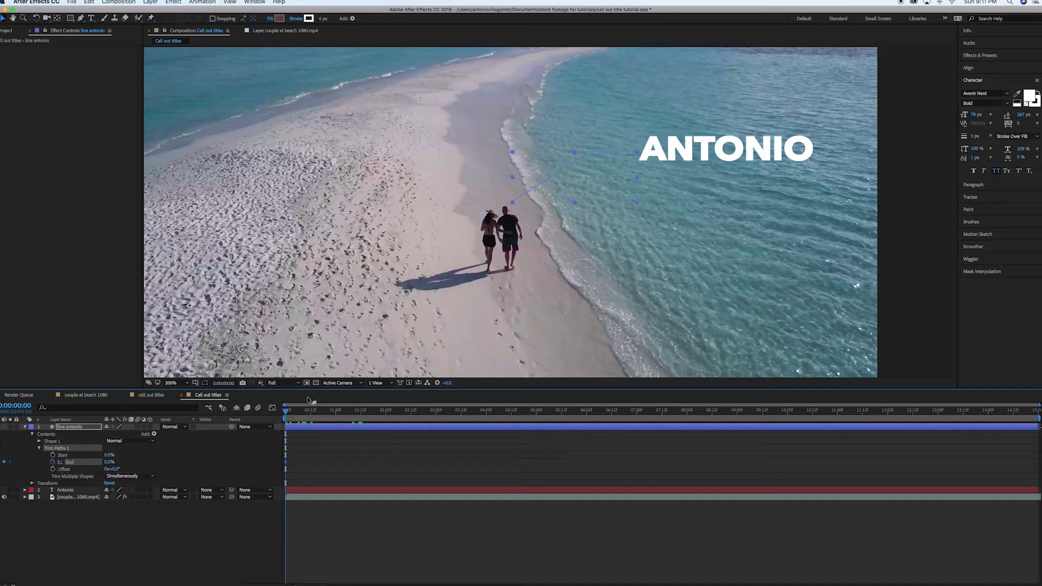
Step: Keyframe the Trim Paths End at 100% at frame 12 and return to the first frame
drag(288, 415, 311, 416)
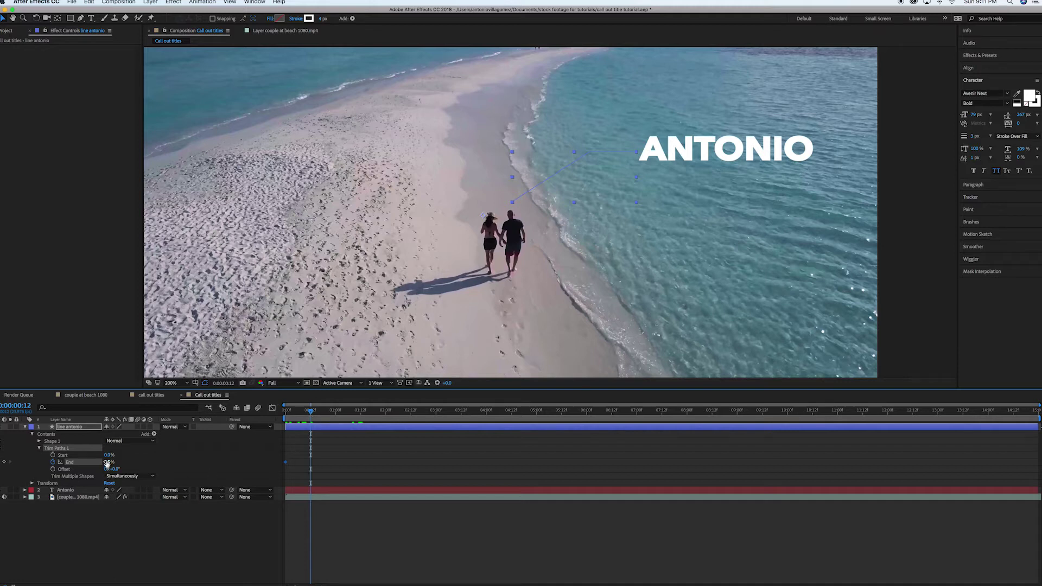
drag(107, 464, 202, 463)
drag(311, 416, 286, 415)
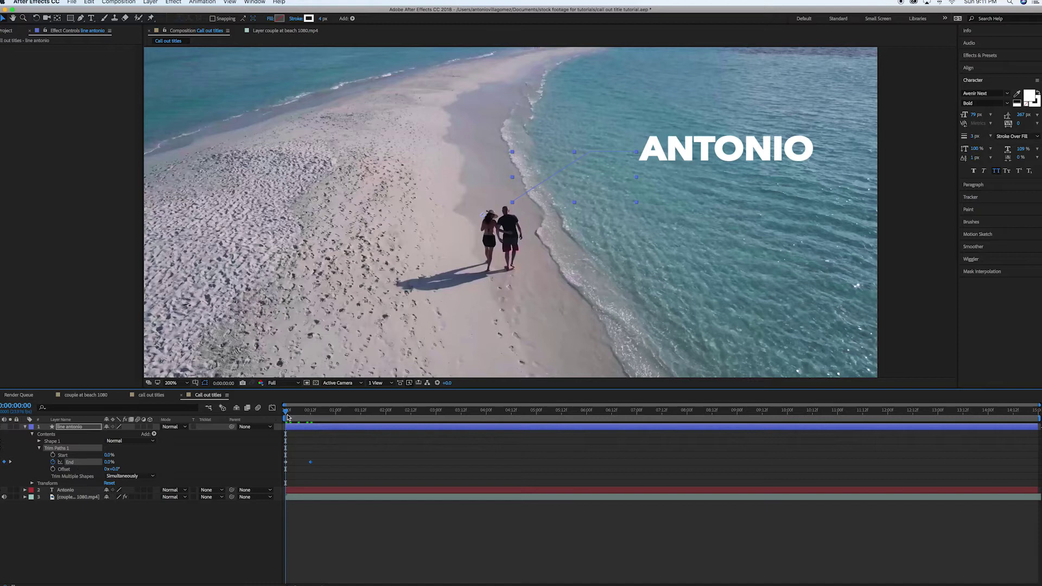
Step: Play back the line's reveal and slow it down by moving the second End keyframe to frame 17
mouse_move(286, 415)
mouse_down()
mouse_move(311, 416)
mouse_move(279, 415)
mouse_up()
key(space)
key(space)
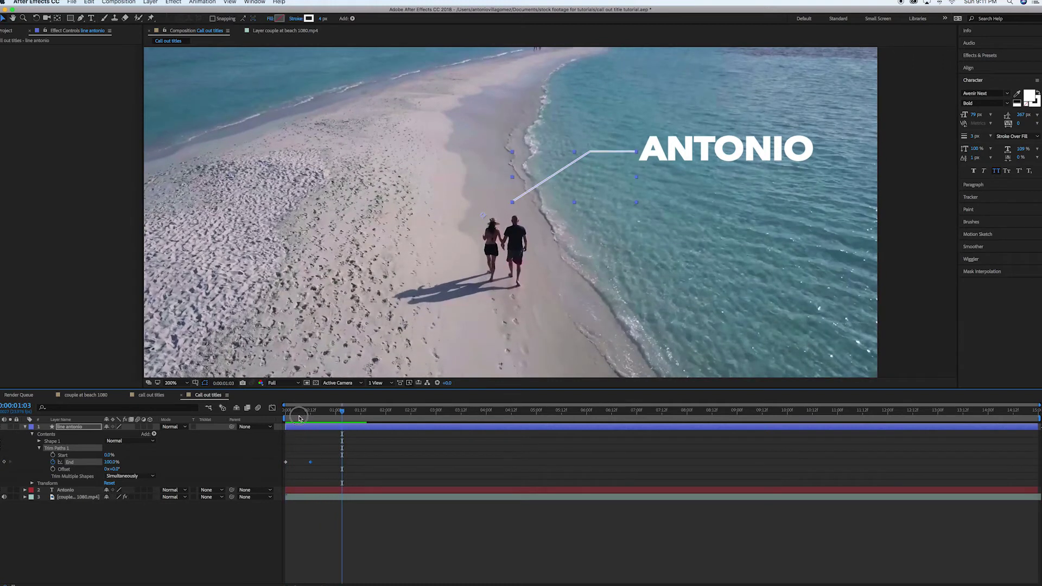
drag(310, 463, 321, 463)
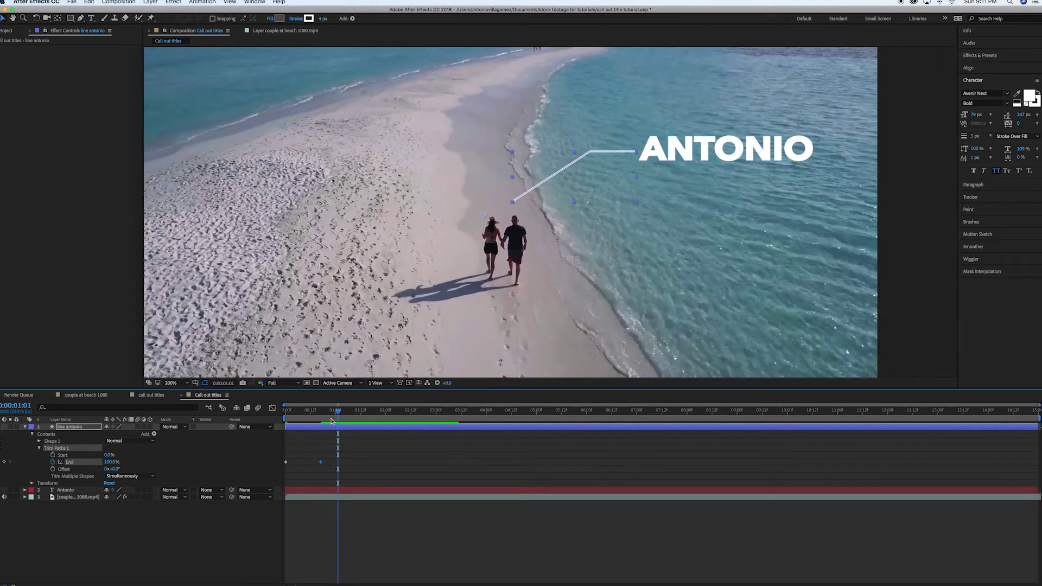
drag(330, 415, 262, 416)
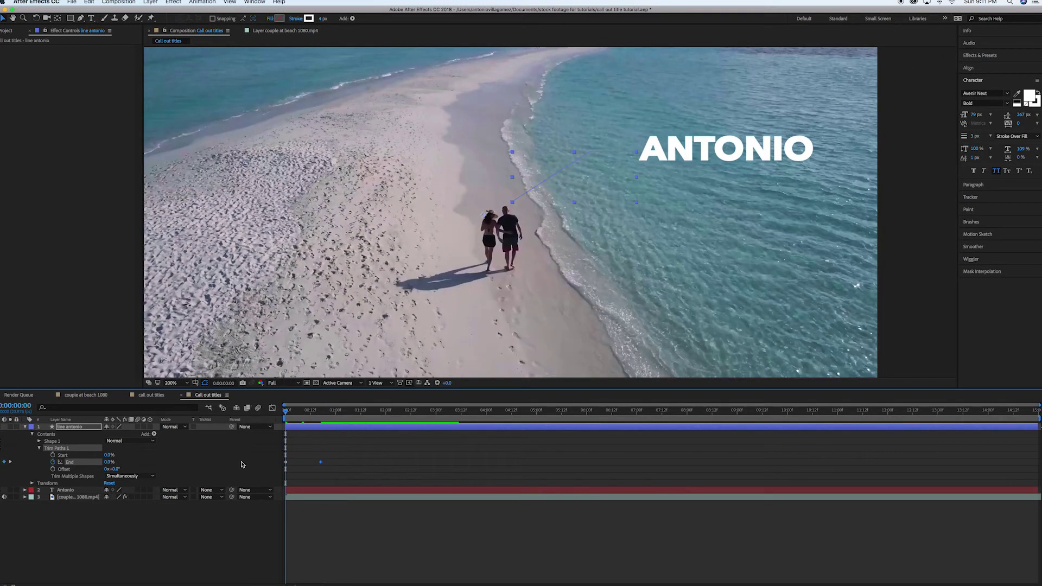
Step: Show the Trim Paths End speed curve in the Graph Editor, fitted to the view
key(super+a)
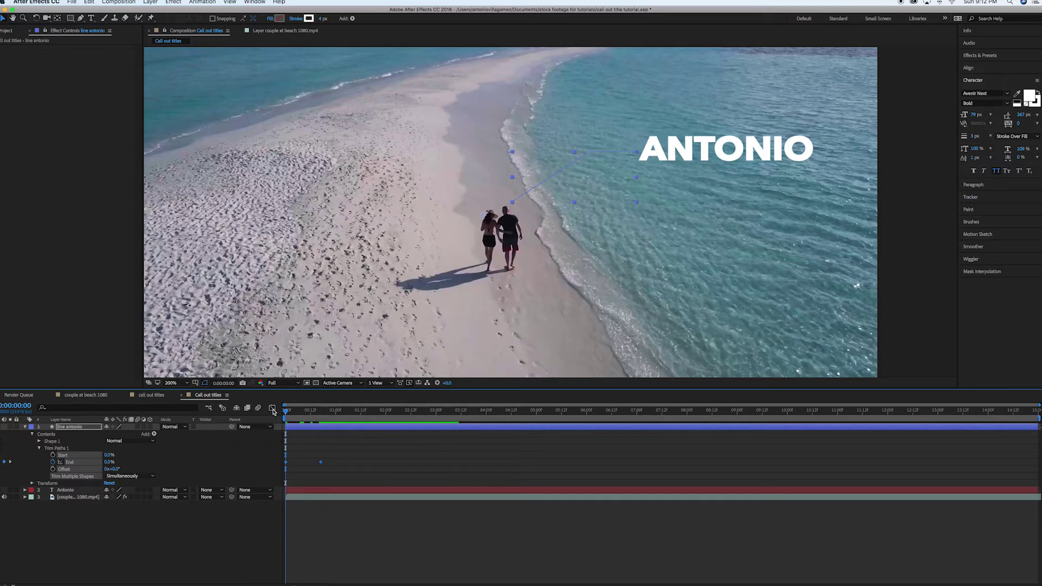
click(273, 408)
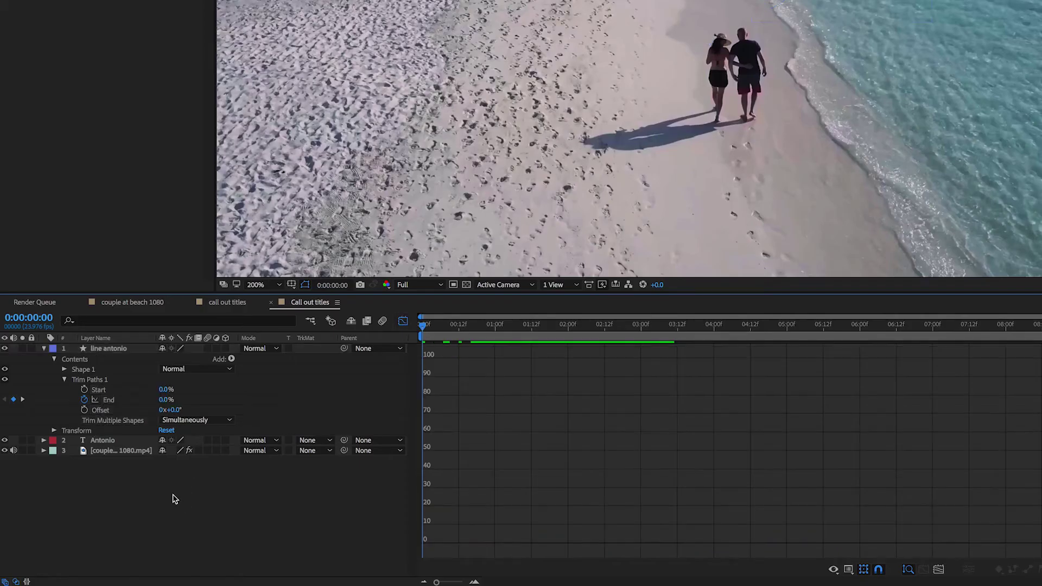
click(113, 401)
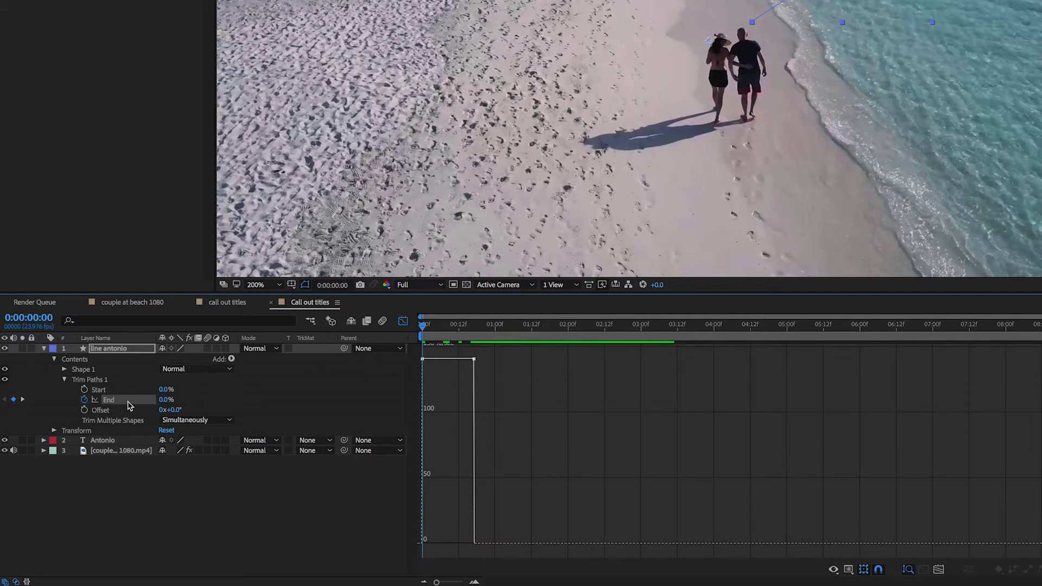
click(454, 362)
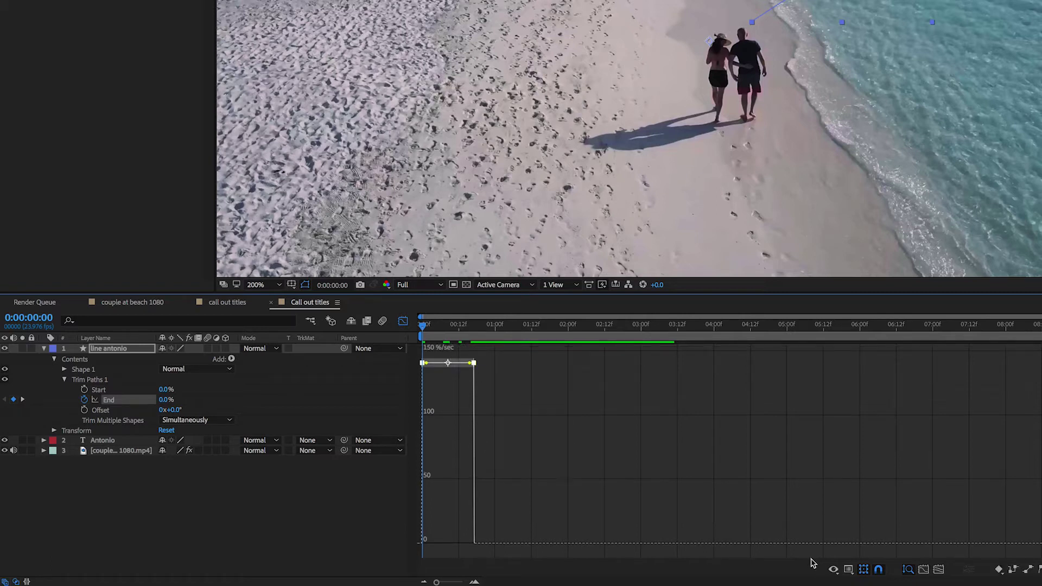
click(924, 570)
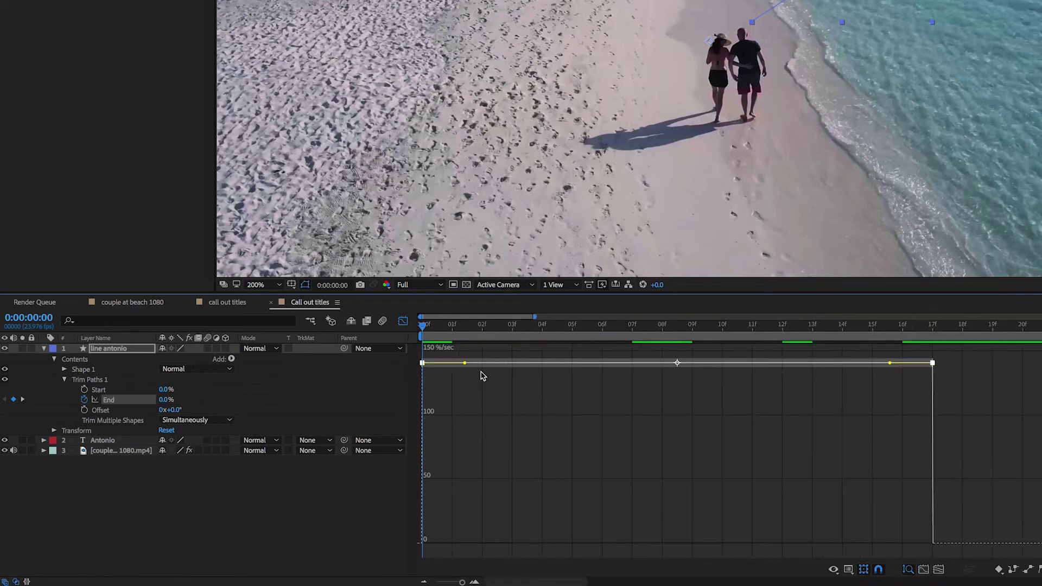
Step: Ease both End keyframes to zero speed, pulling their handles inward to form a symmetrical bell-shaped speed curve
drag(464, 364, 563, 544)
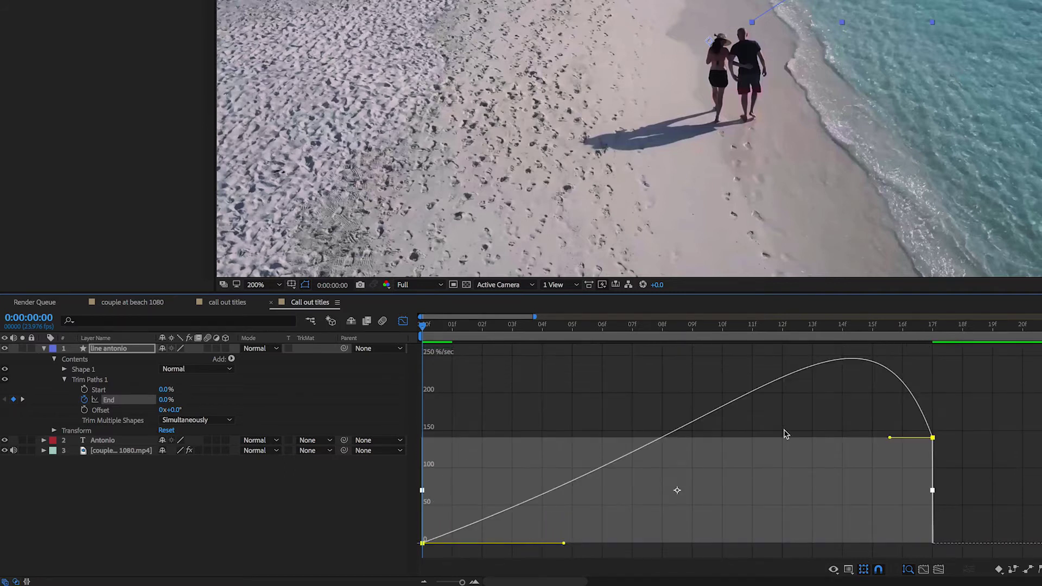
drag(890, 441, 809, 543)
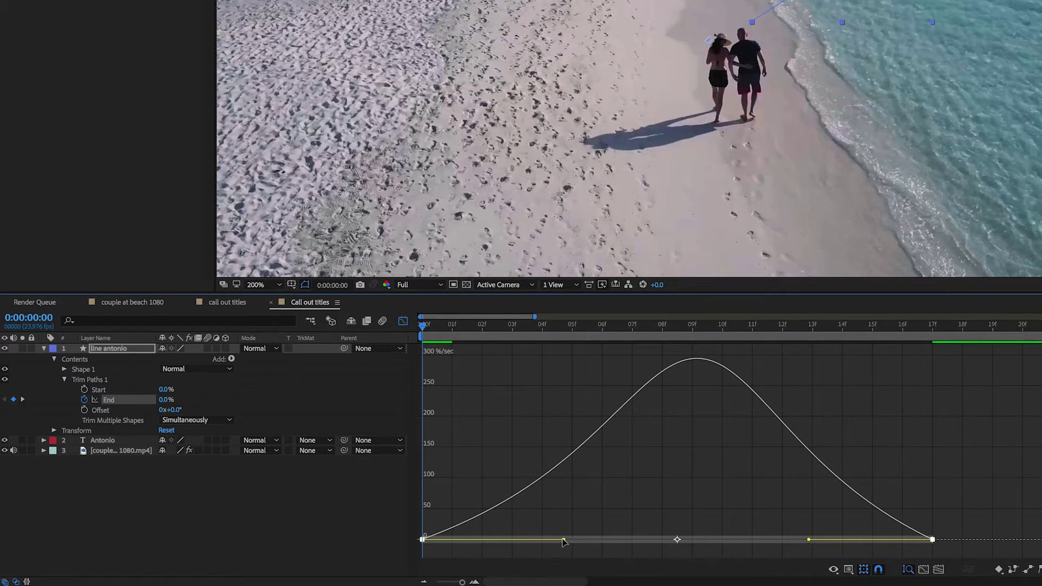
drag(563, 541, 569, 540)
click(807, 540)
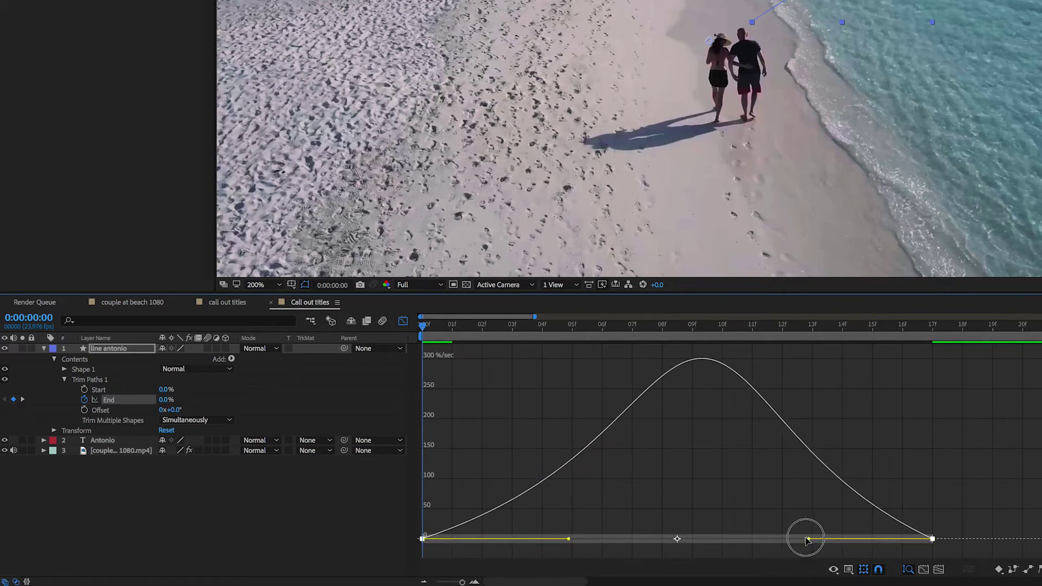
drag(807, 540, 787, 539)
Step: Reshape the End speed curve to start at about 85 %/sec, peak near frame 3 and ease out slowly to zero
mouse_move(631, 392)
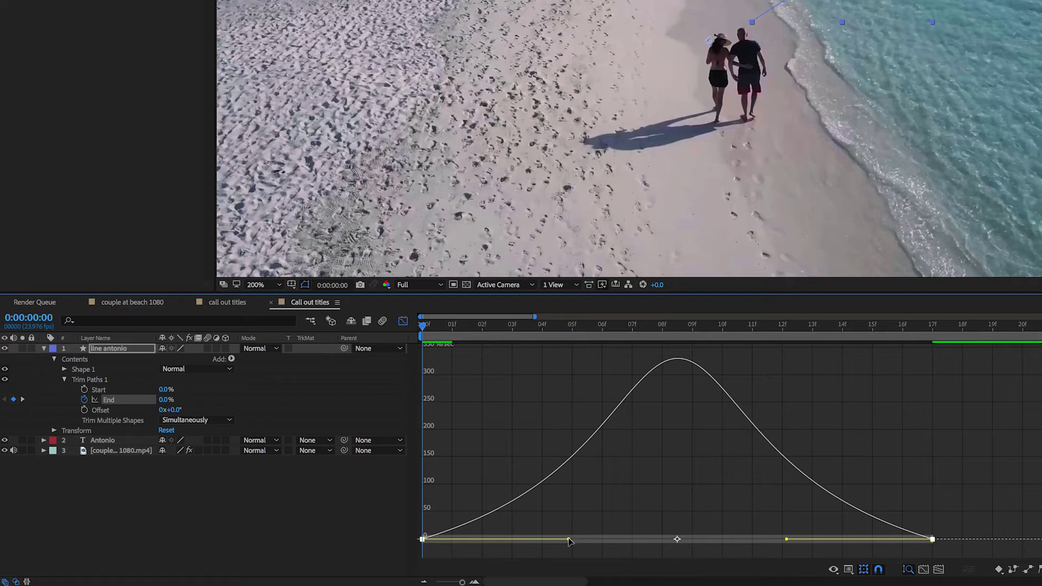
drag(568, 539, 498, 490)
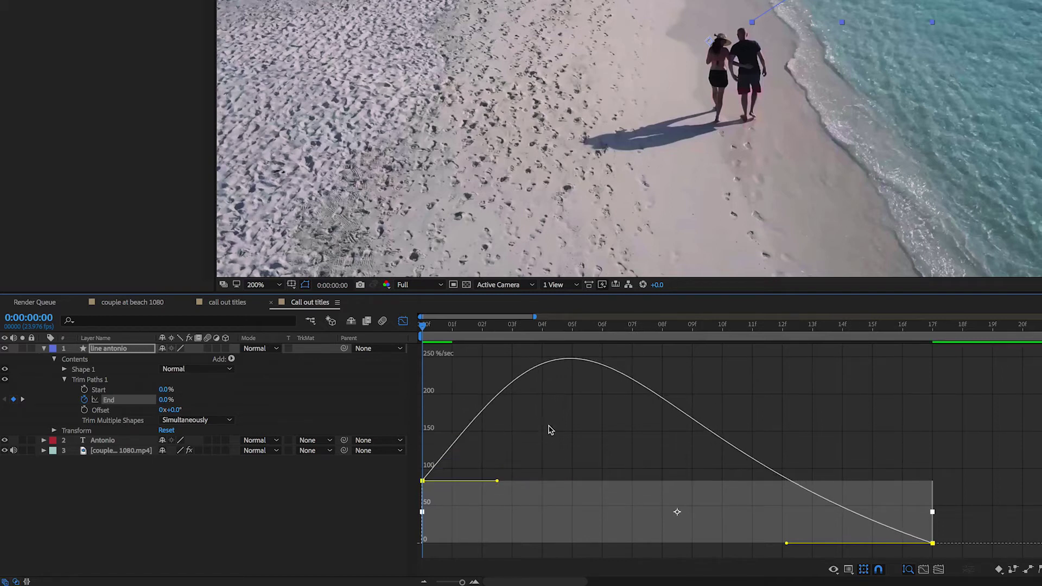
drag(786, 545, 691, 544)
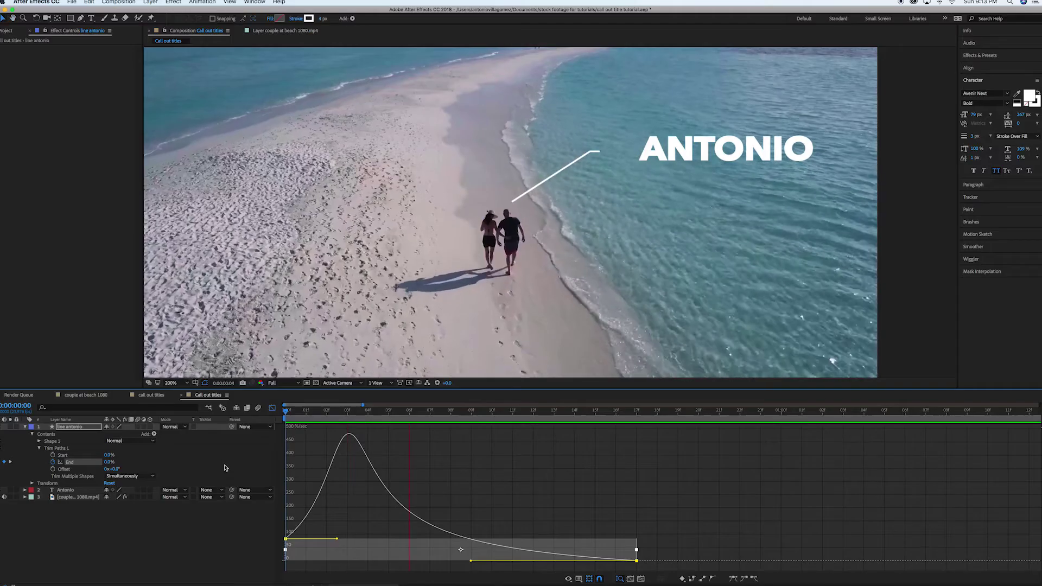
Step: Play back the eased line reveal from the first frame and return to the layer bar view
key(space)
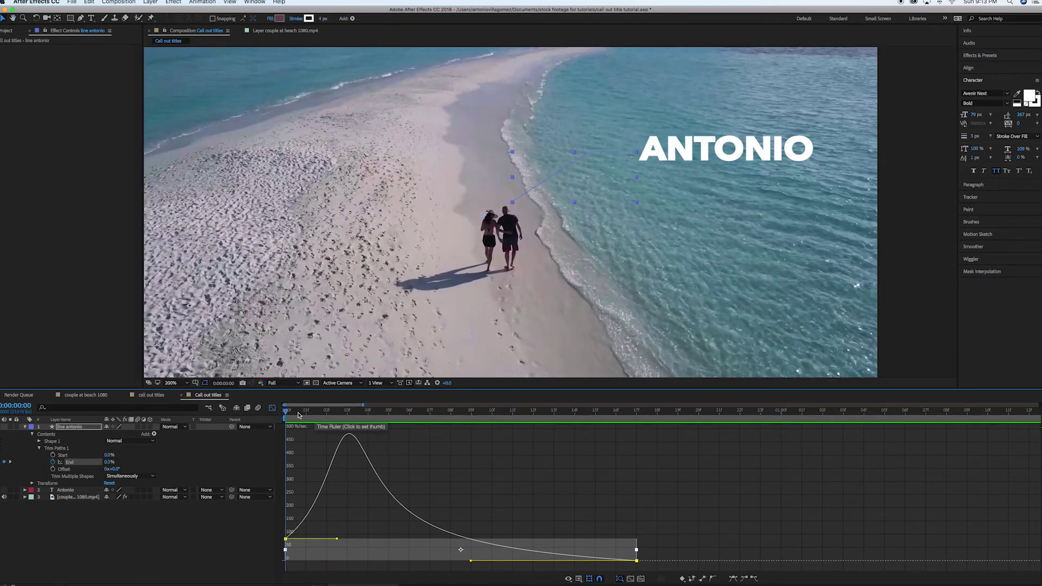
key(space)
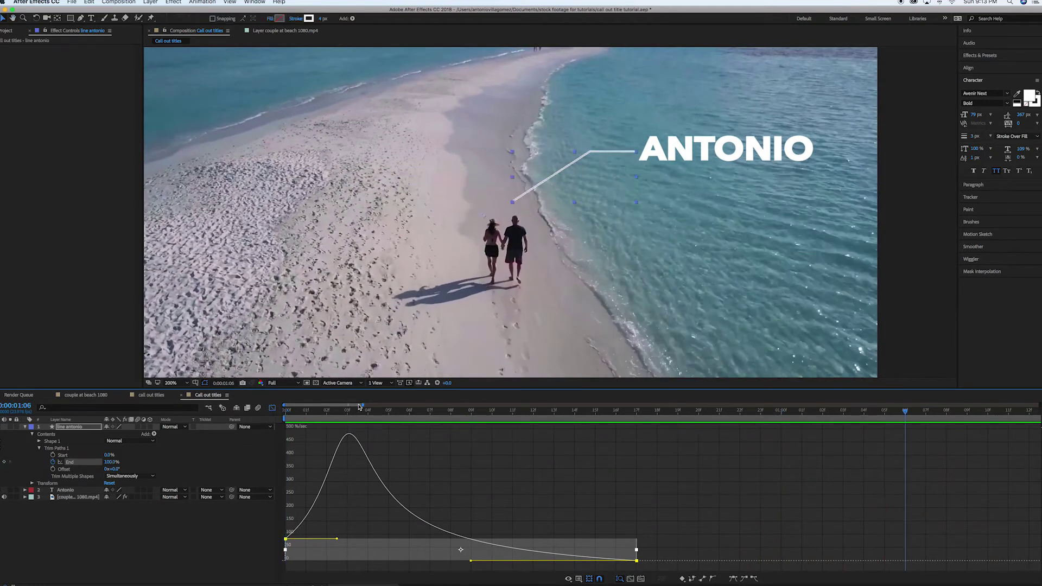
key(space)
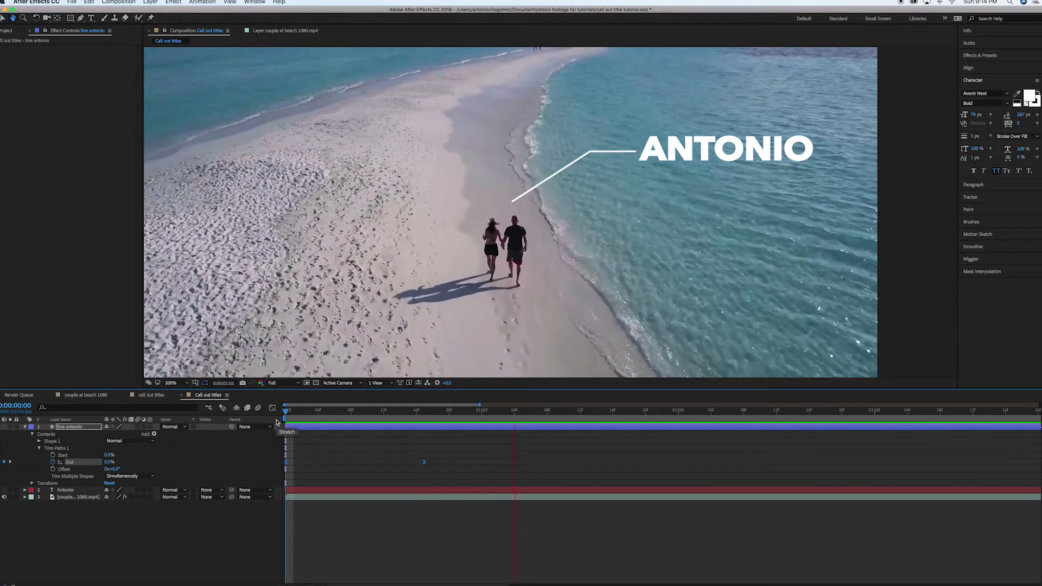
key(space)
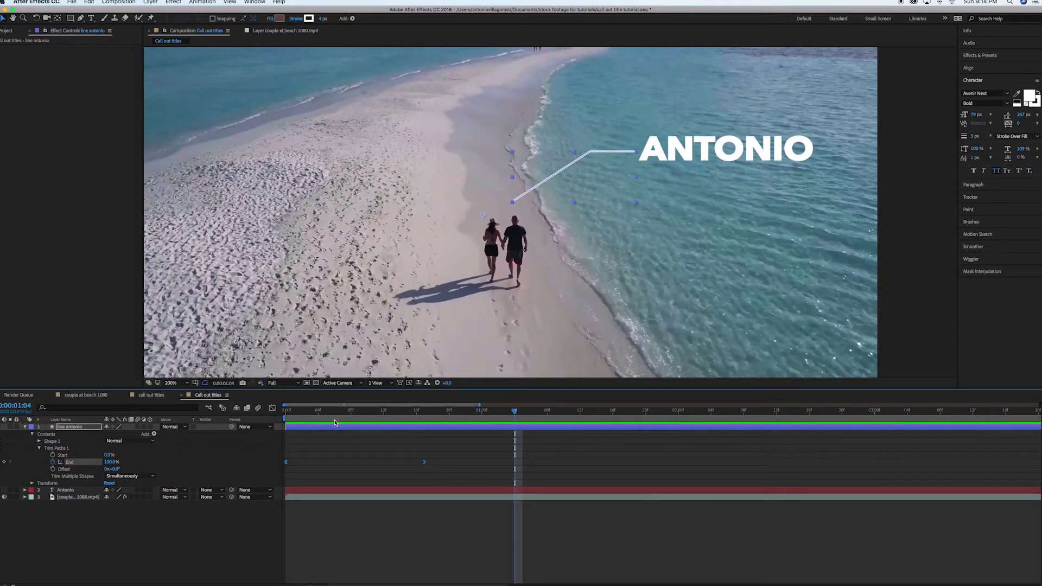
Step: Enable motion blur for the composition and the call-out line layer, and play back the reveal
click(257, 408)
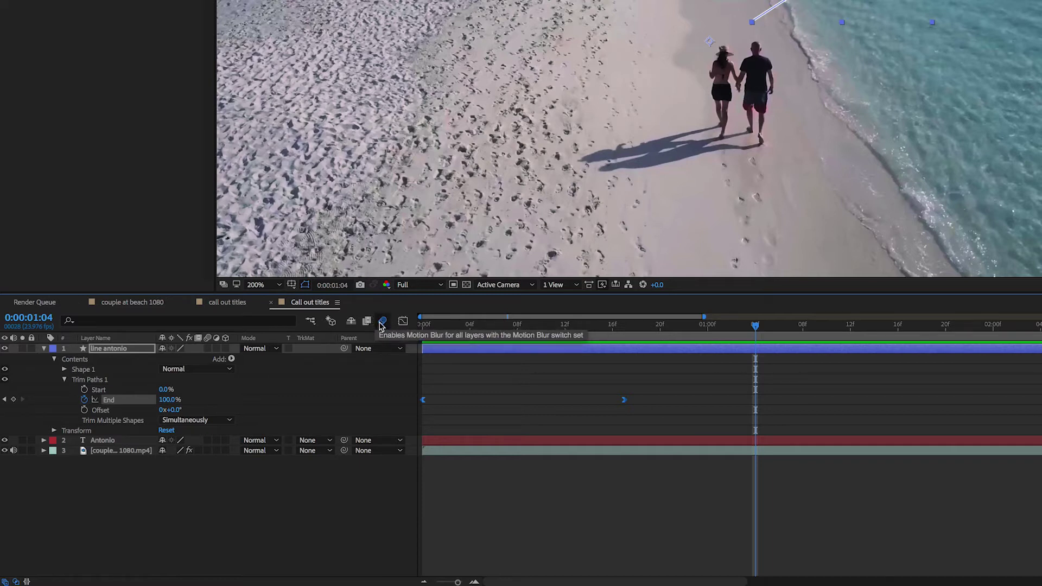
click(383, 322)
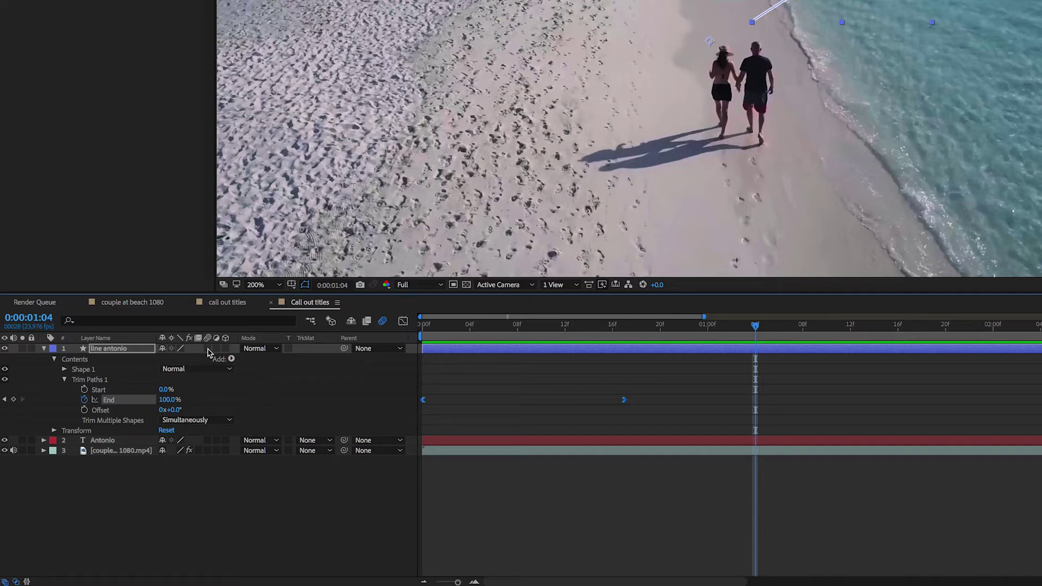
click(207, 349)
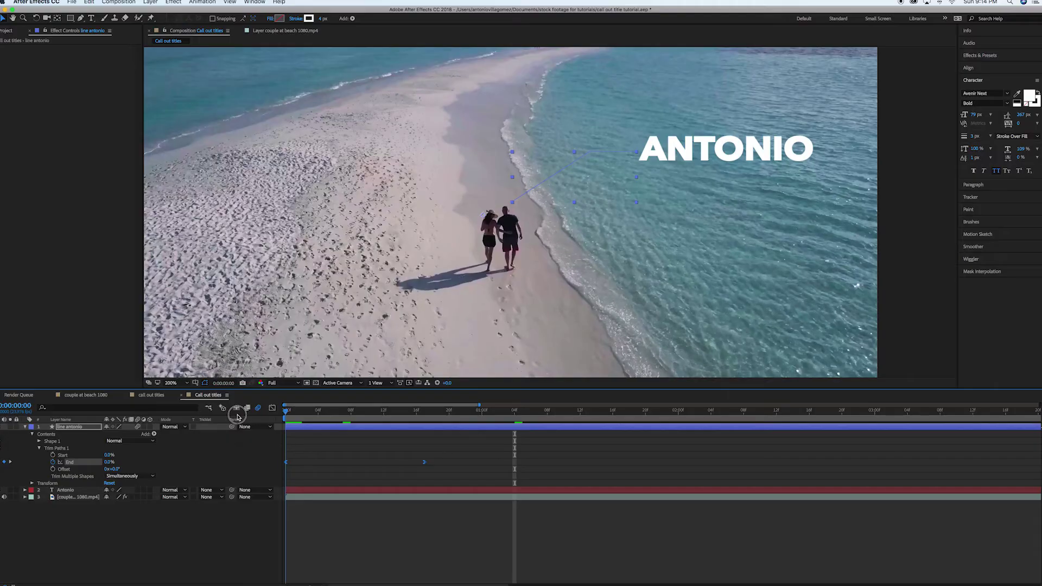
key(Home)
key(space)
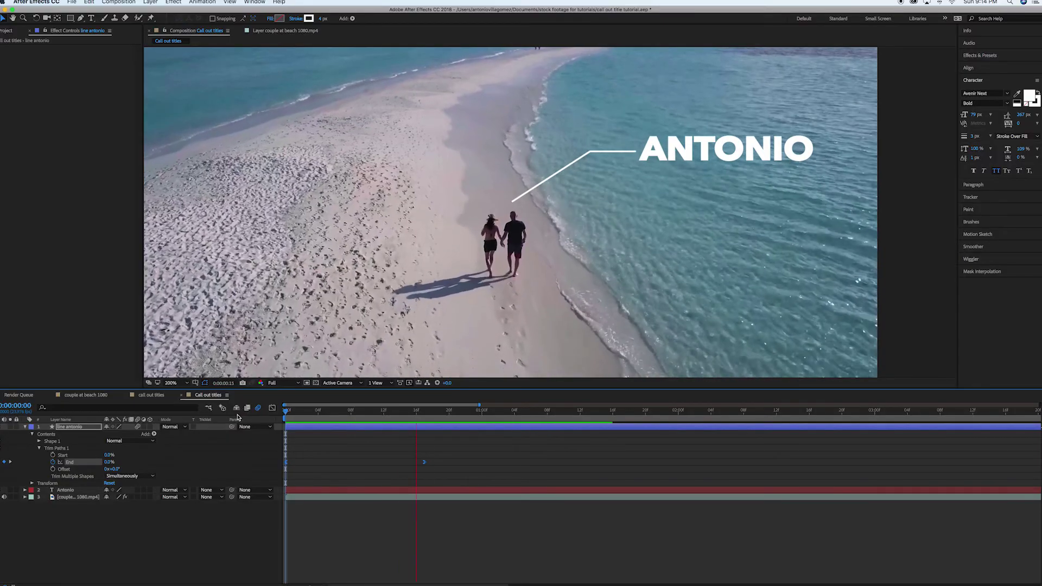
key(space)
drag(352, 417, 267, 425)
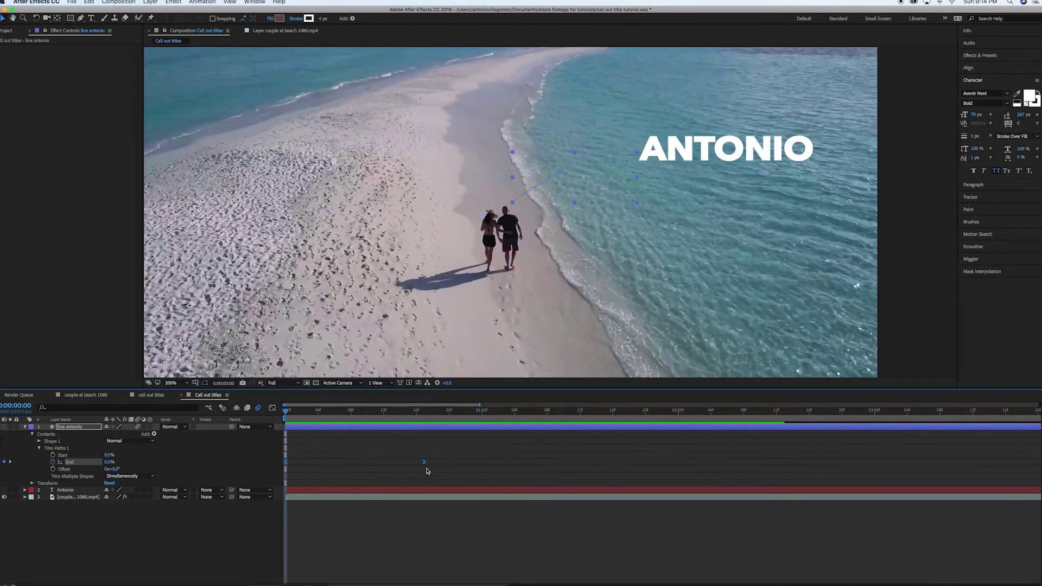
Step: Move the second End keyframe to frame 21, check the slower reveal in playback, and save the project
drag(424, 462, 457, 461)
key(space)
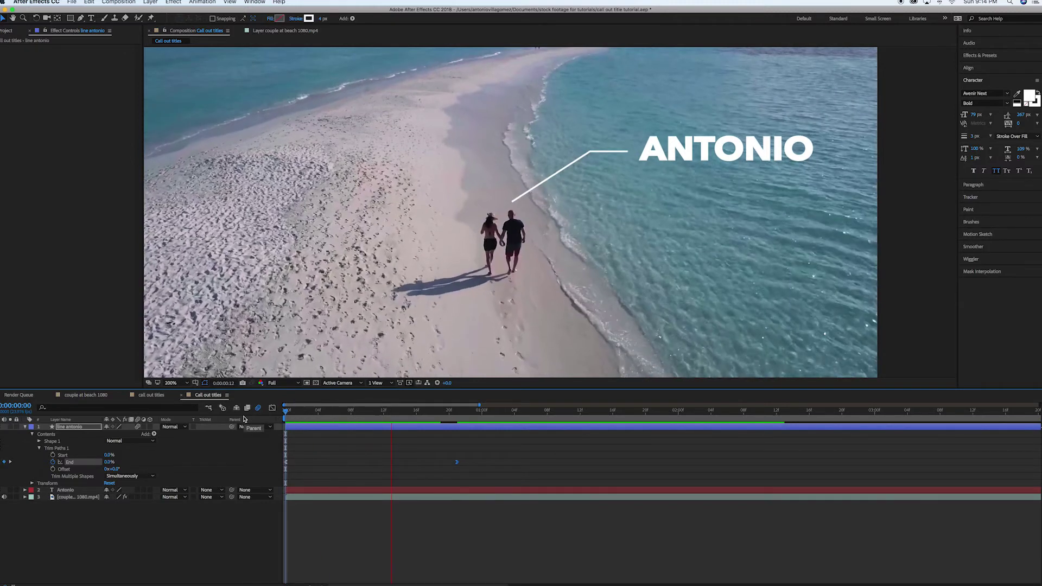
key(space)
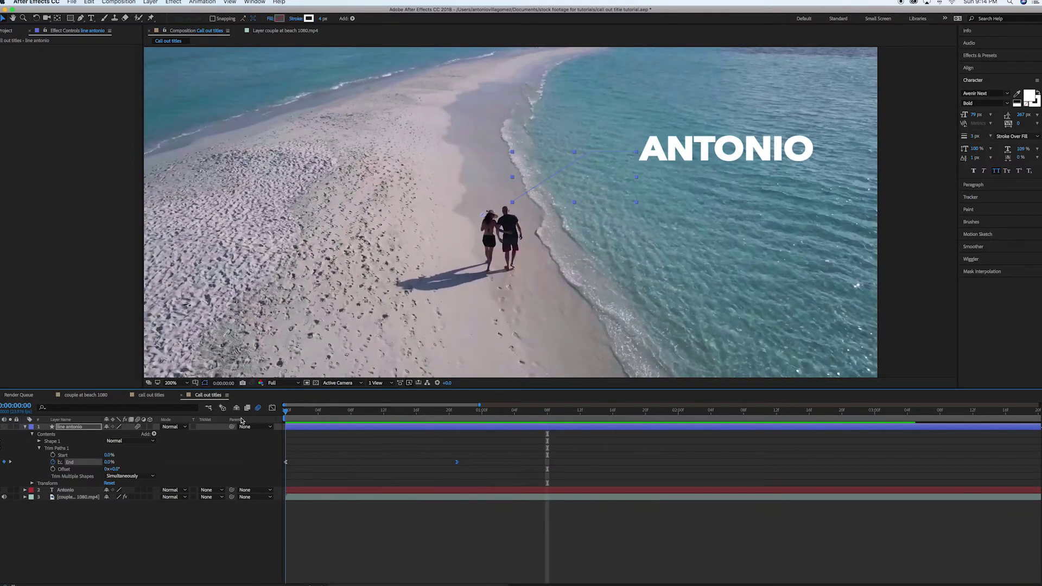
key(space)
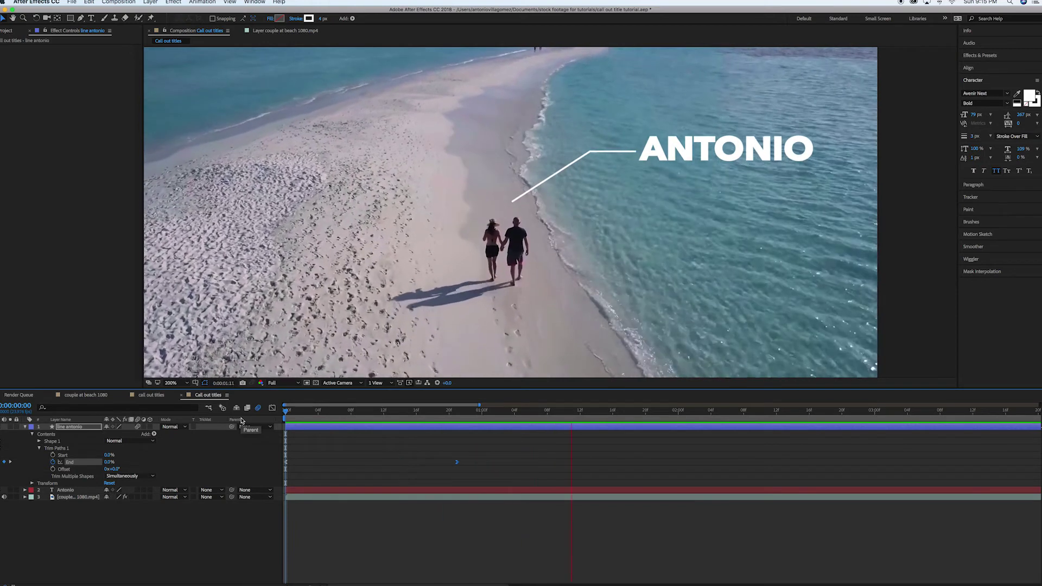
key(space)
key(super+s)
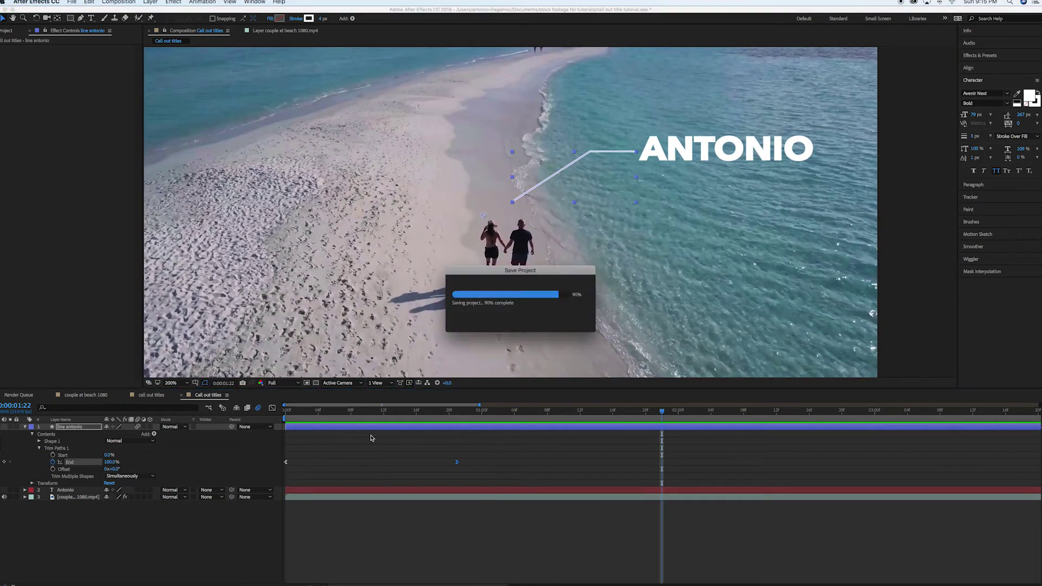
Step: Set the name title's font style to Ultra Light and play back the call-out from the first frame
click(76, 491)
click(91, 18)
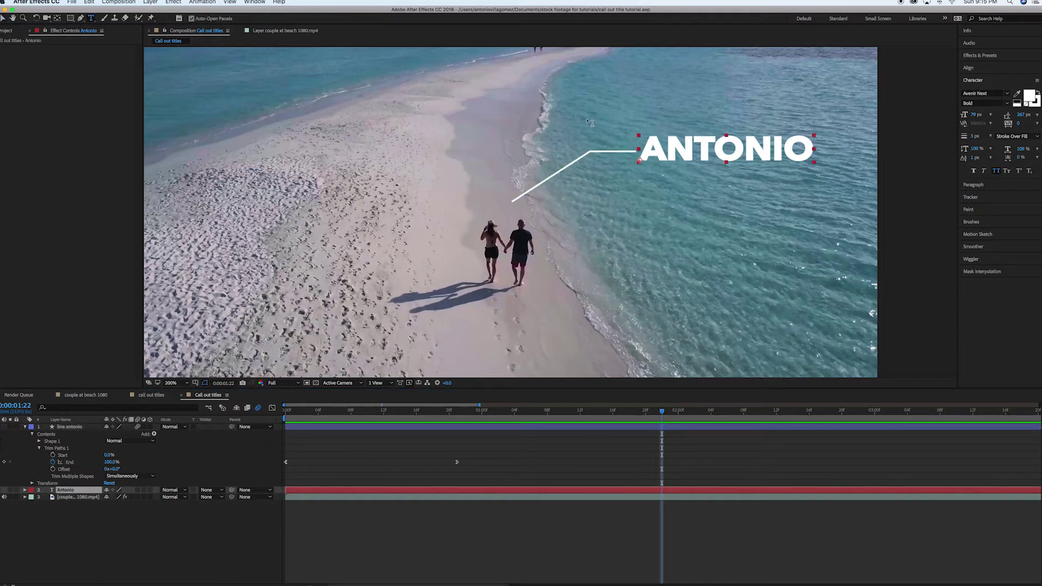
double_click(641, 148)
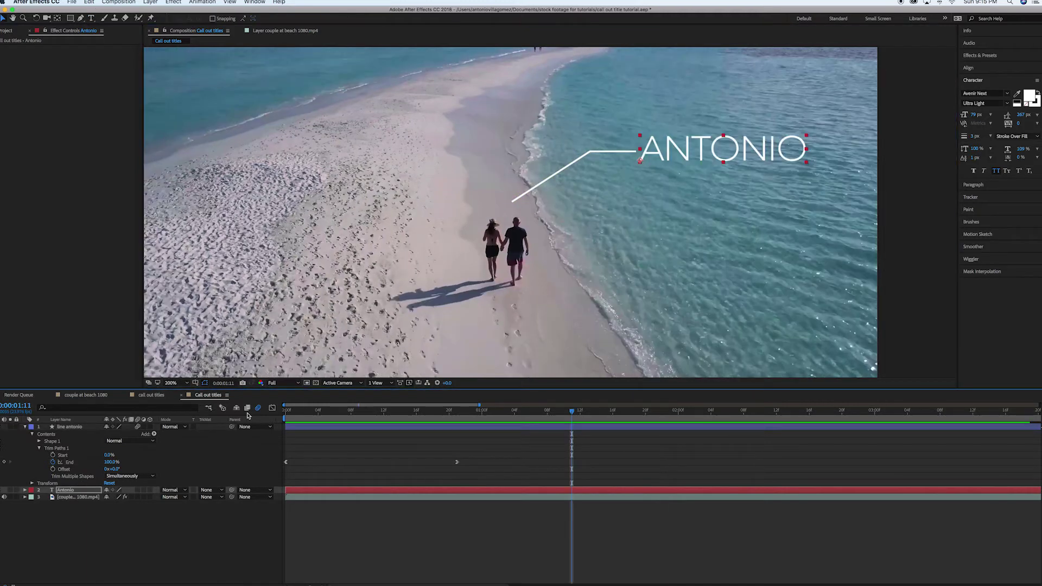
key(Home)
key(space)
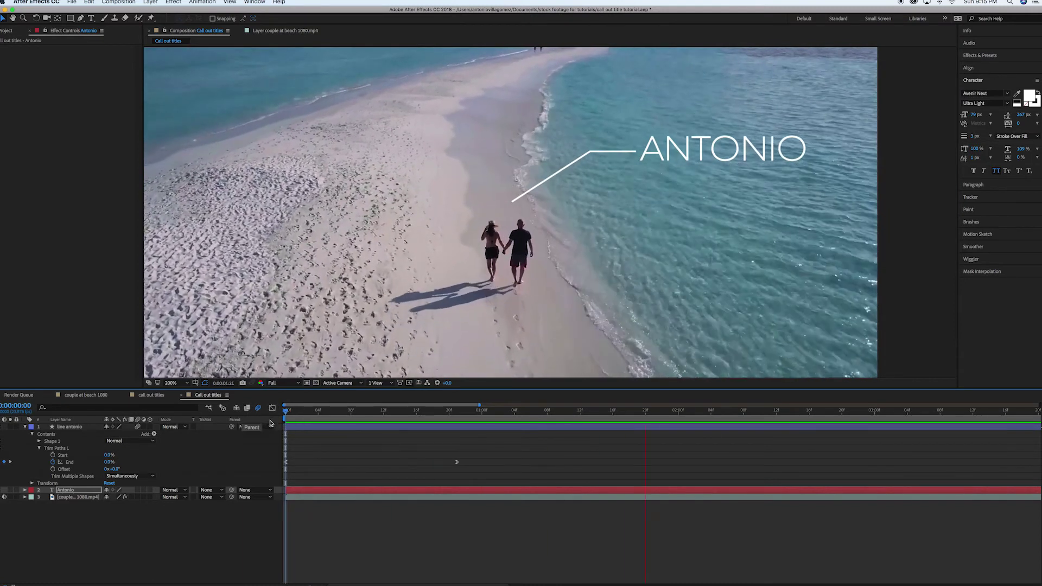
key(space)
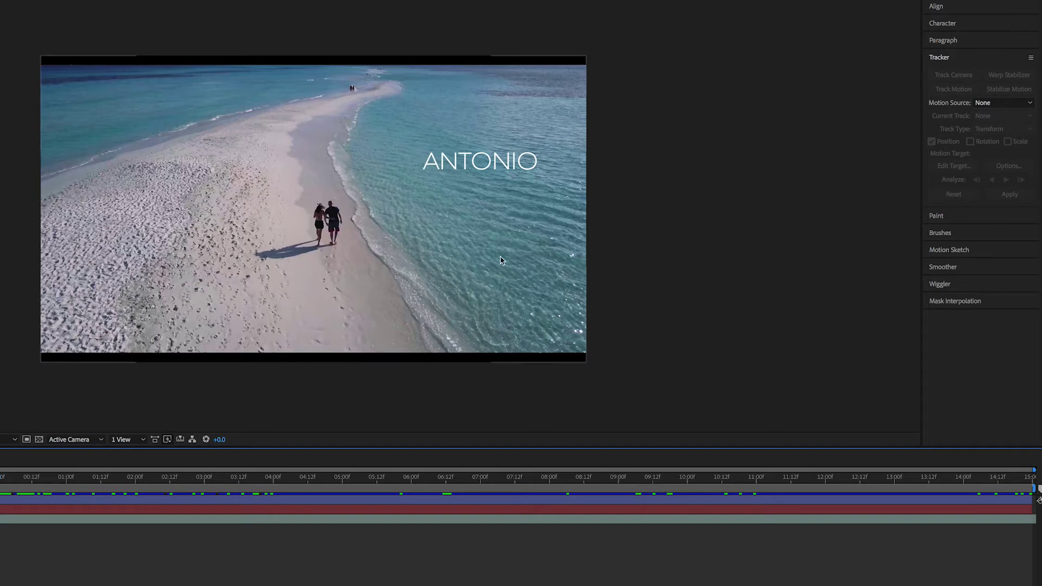
Step: Start a Track Motion on the couple at beach footage layer from the first frame
click(964, 59)
click(966, 59)
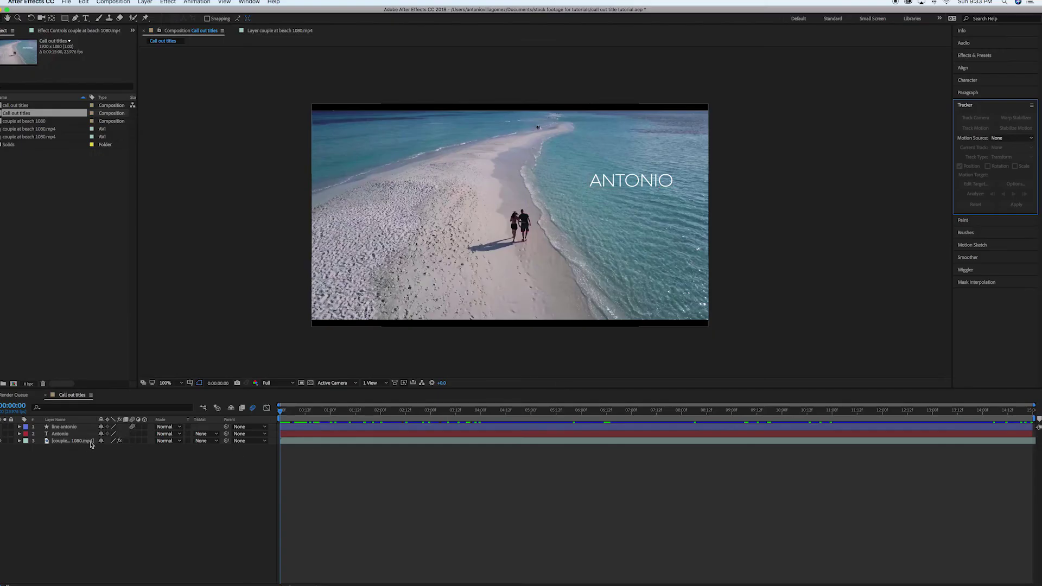
click(80, 442)
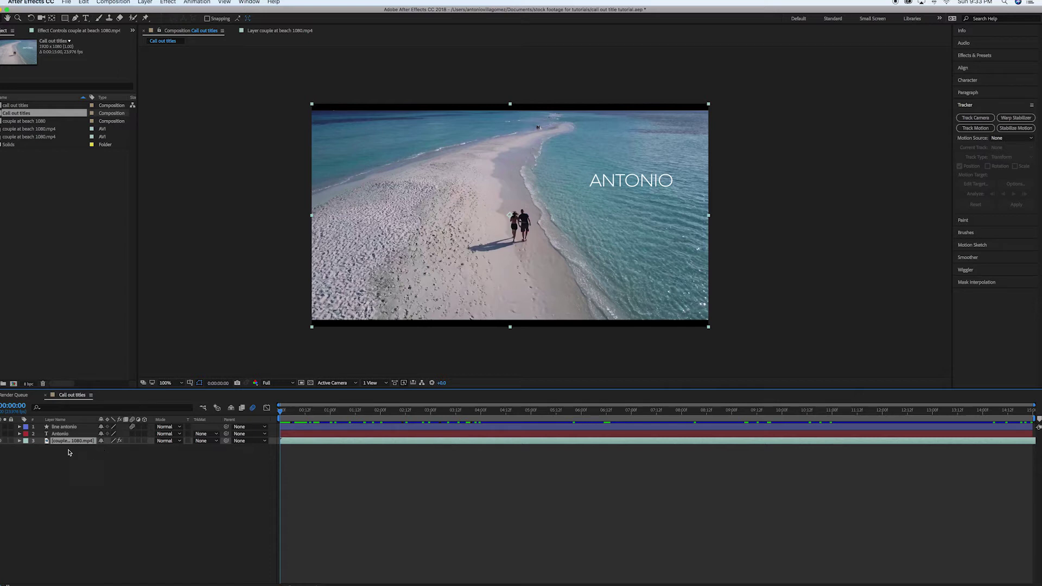
click(295, 414)
drag(295, 414, 262, 418)
click(983, 120)
click(975, 129)
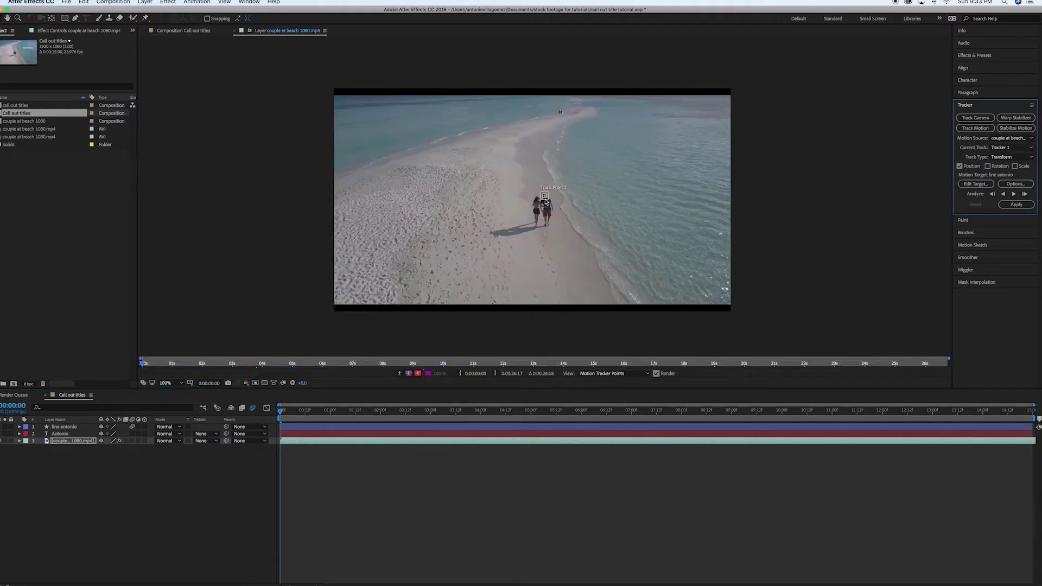
Step: Fit the track point's feature and search boxes around the man's head and analyze the motion forward through the clip
scroll(544, 196, up, 4)
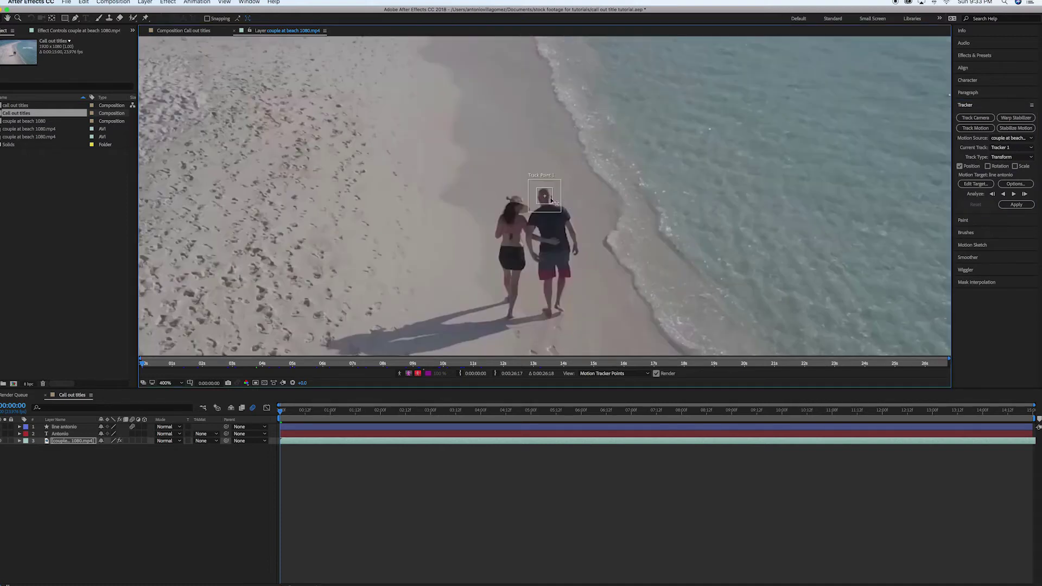
scroll(545, 202, up, 1)
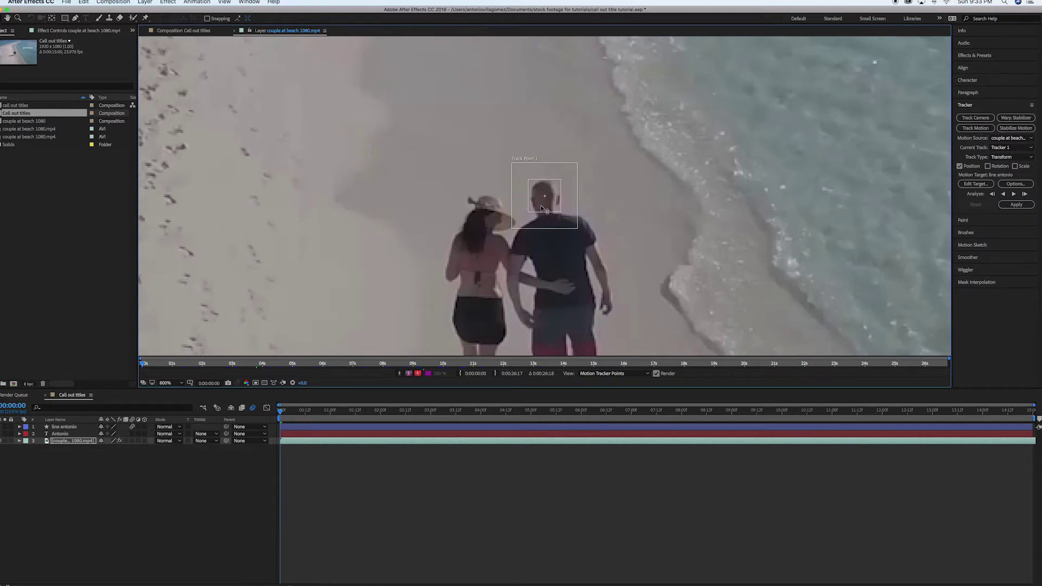
drag(541, 208, 544, 207)
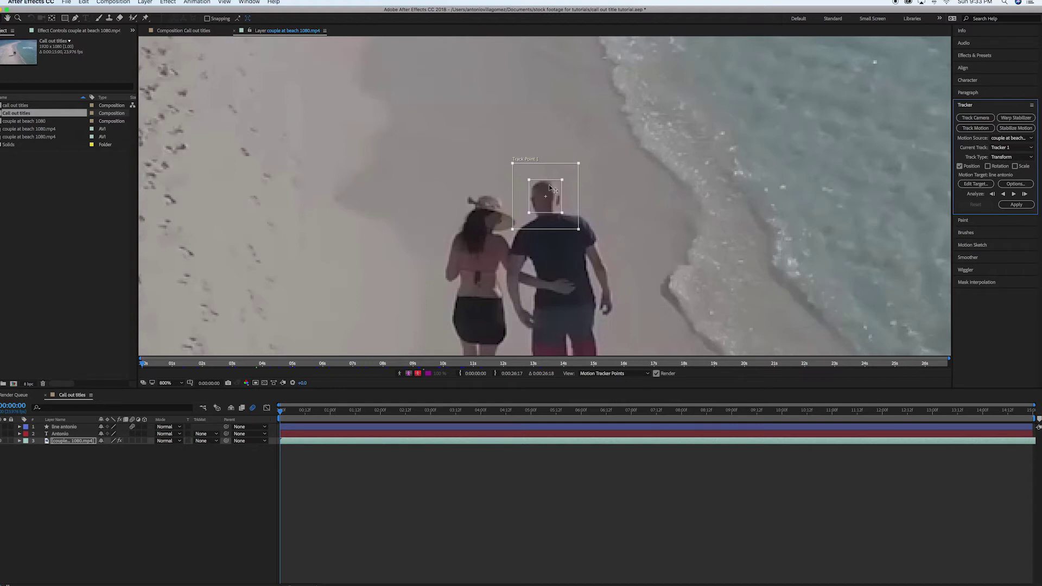
drag(529, 180, 516, 167)
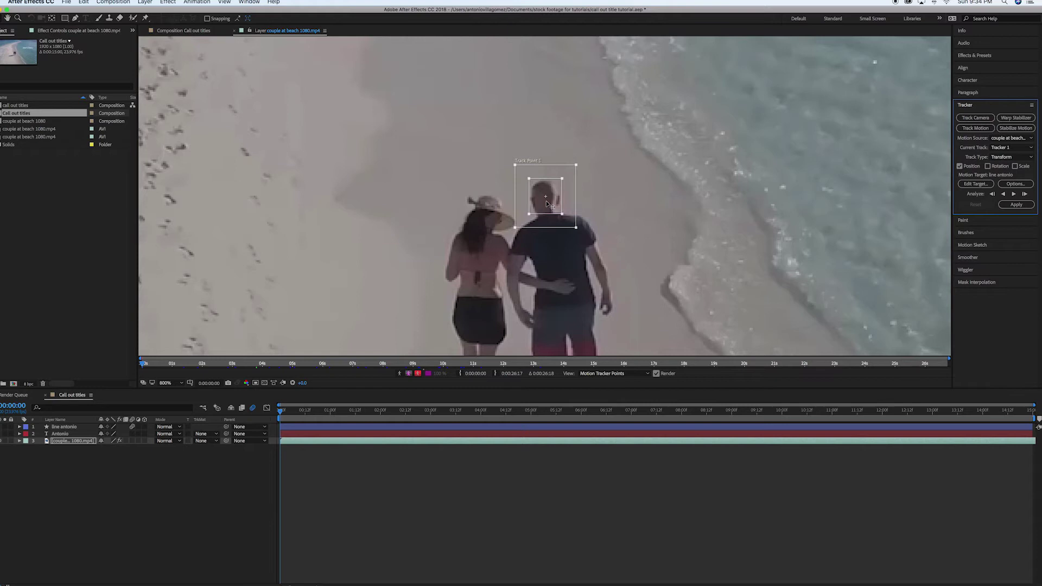
click(1014, 195)
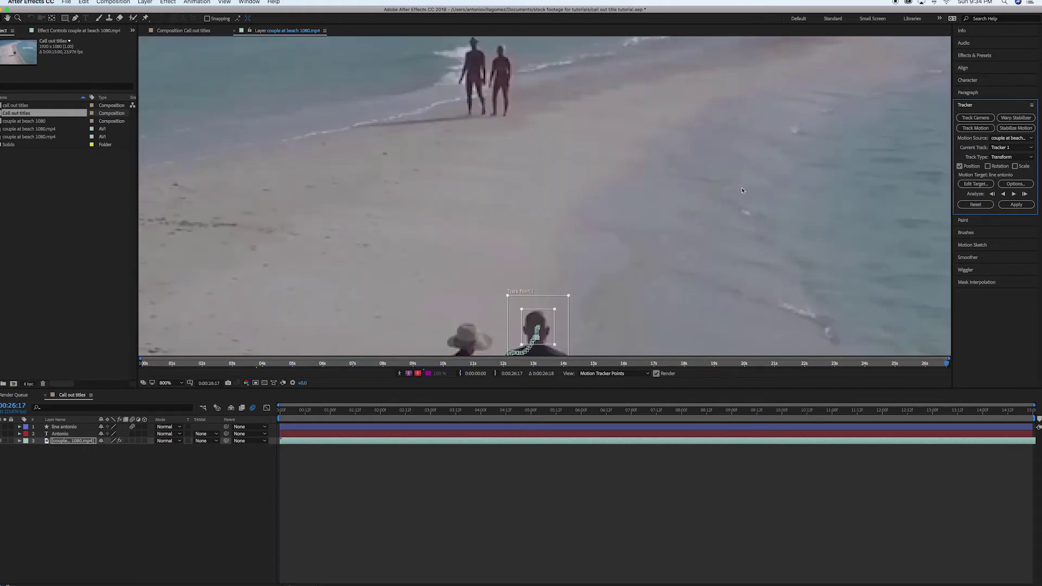
Step: Examine the track point and its motion path around the man's head at the last and first frames
key(comma)
key(comma)
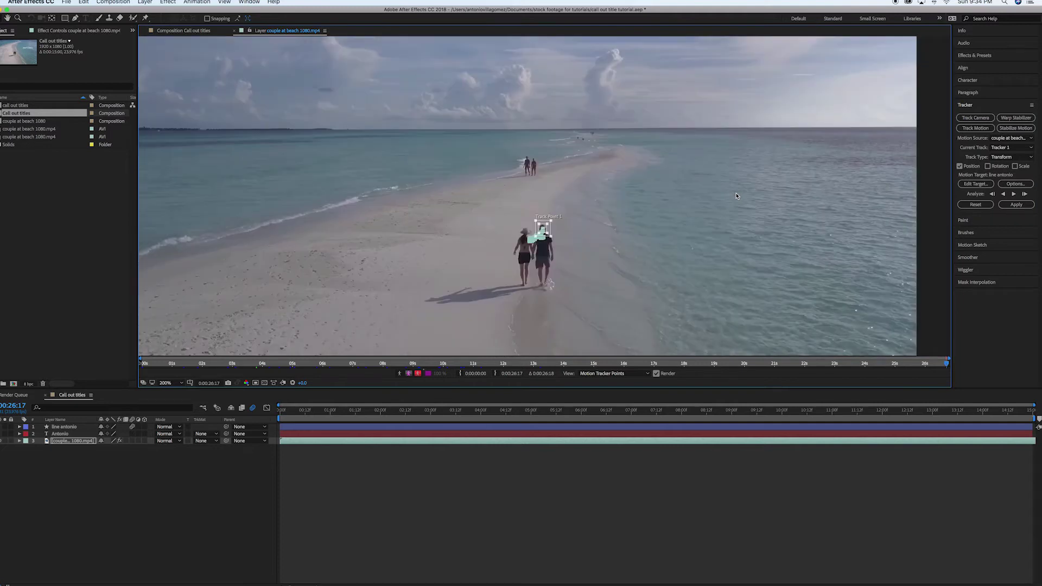
key(comma)
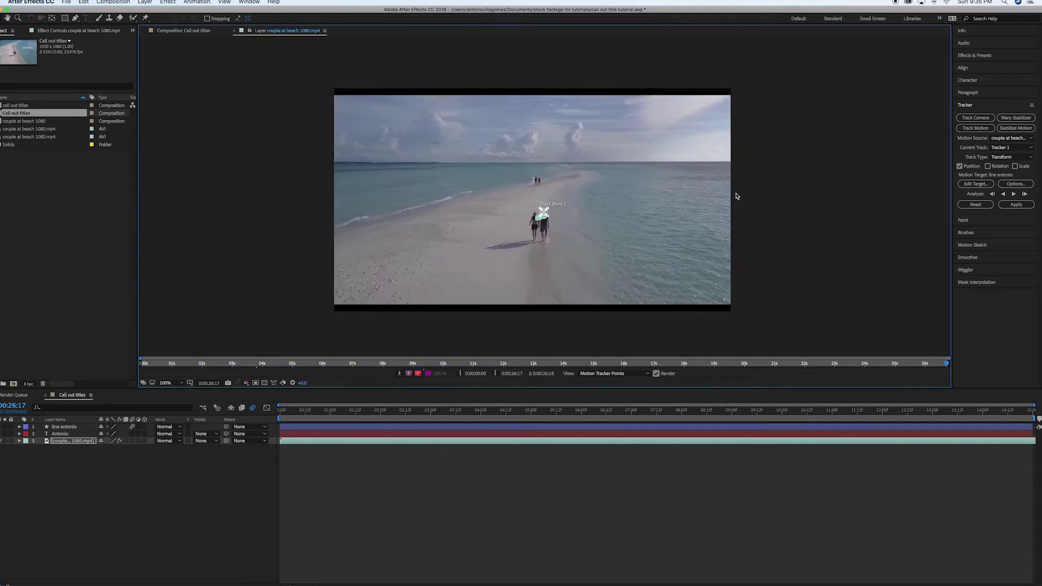
key(period)
key(comma)
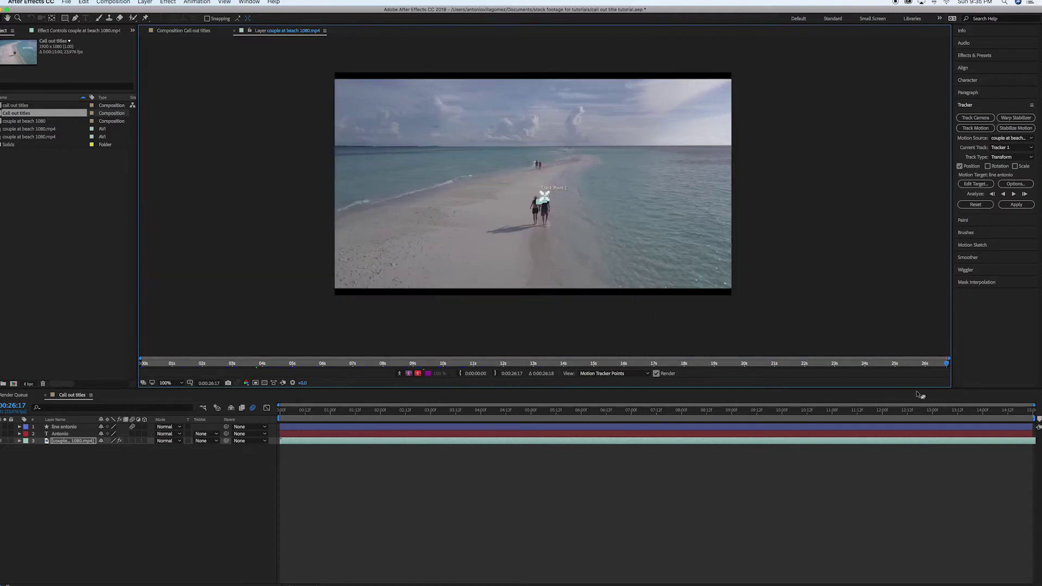
drag(886, 415, 263, 419)
key(period)
key(period)
key(period)
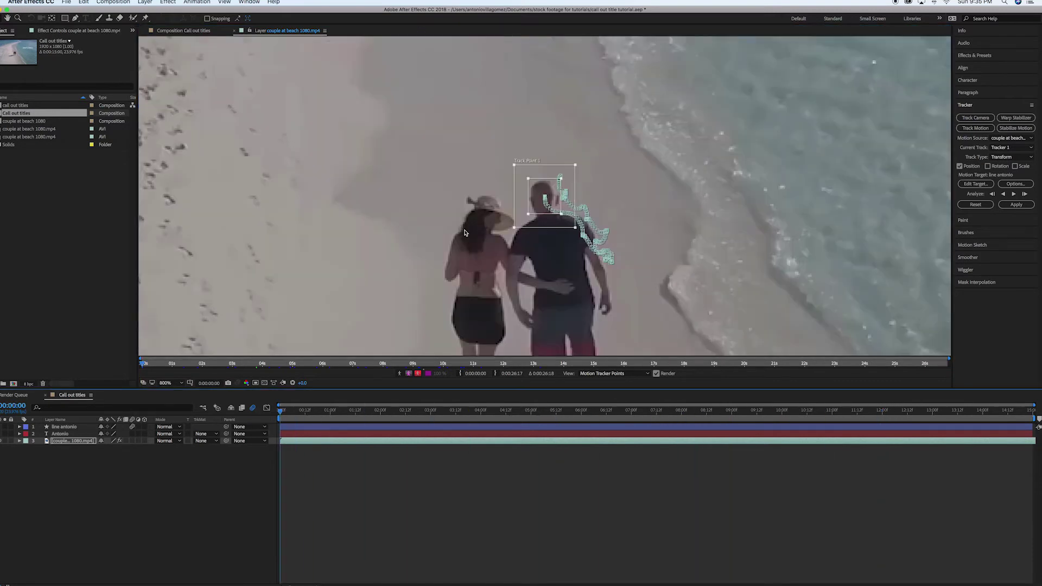
key(comma)
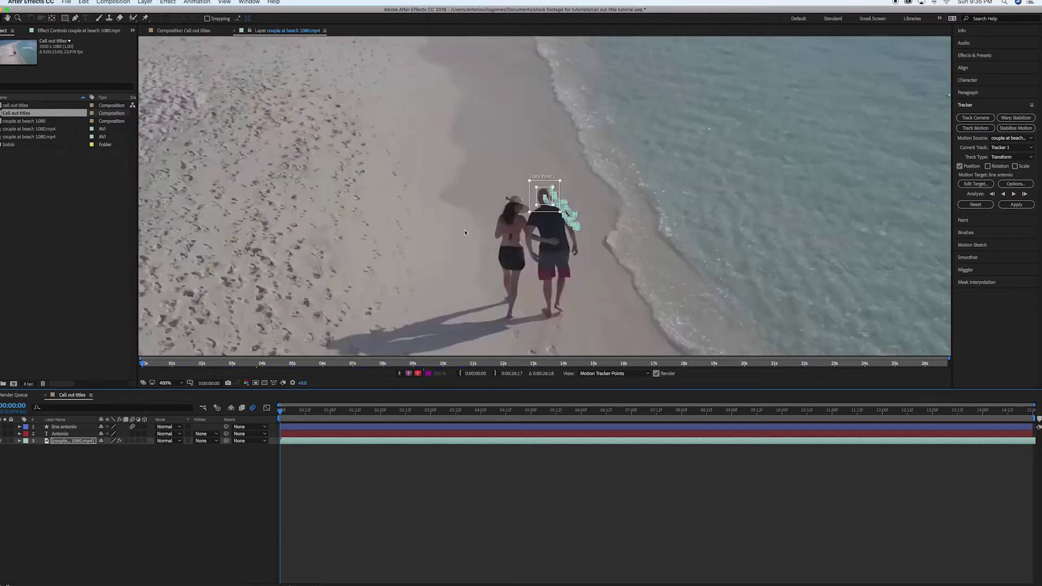
key(period)
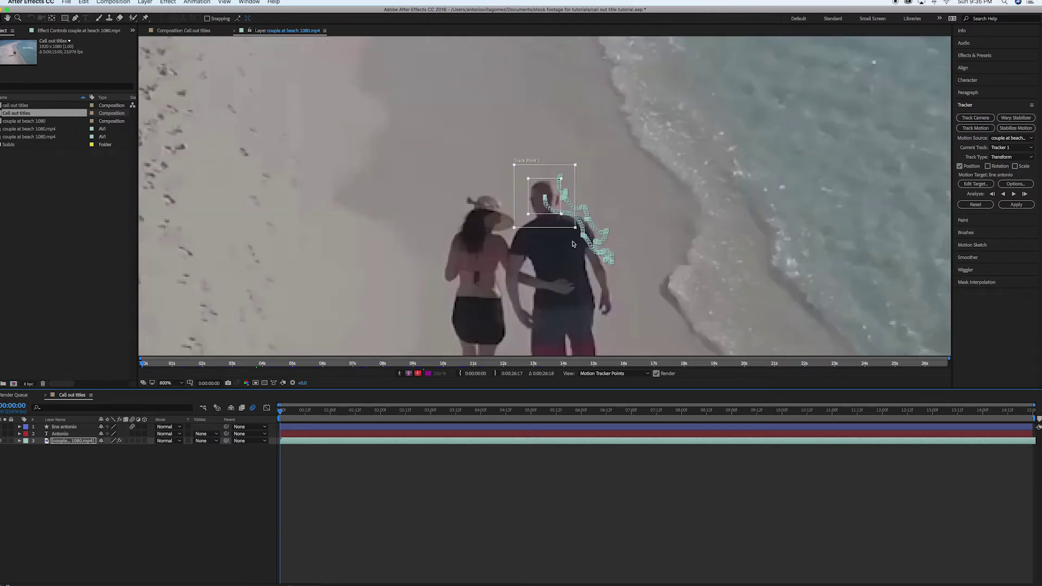
key(period)
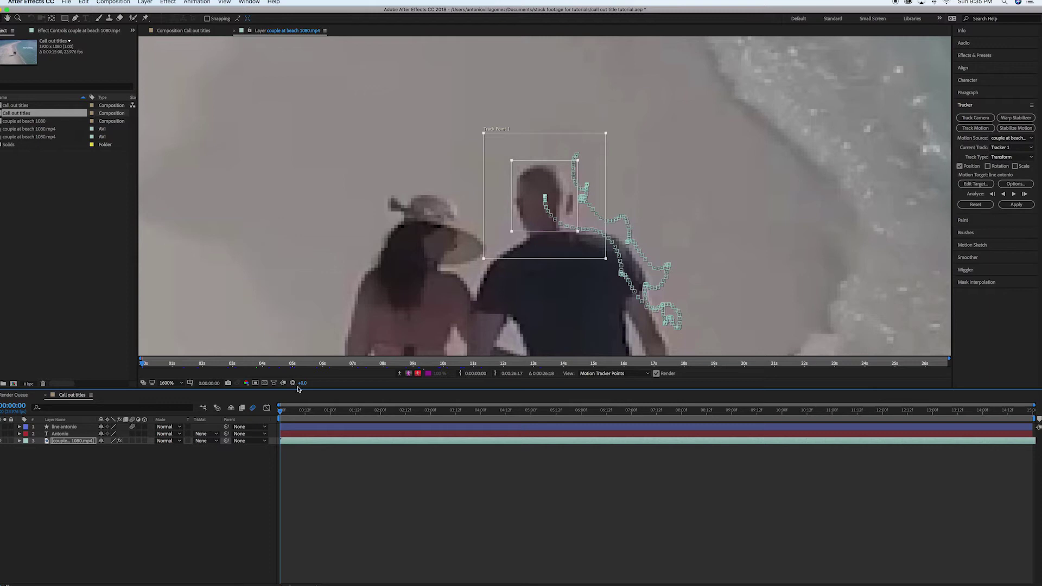
Step: Inspect Tracker 1's keyframes and scrub to about 5:19 to check the track on the man's head, then return to the first frame
drag(287, 414, 246, 420)
click(20, 441)
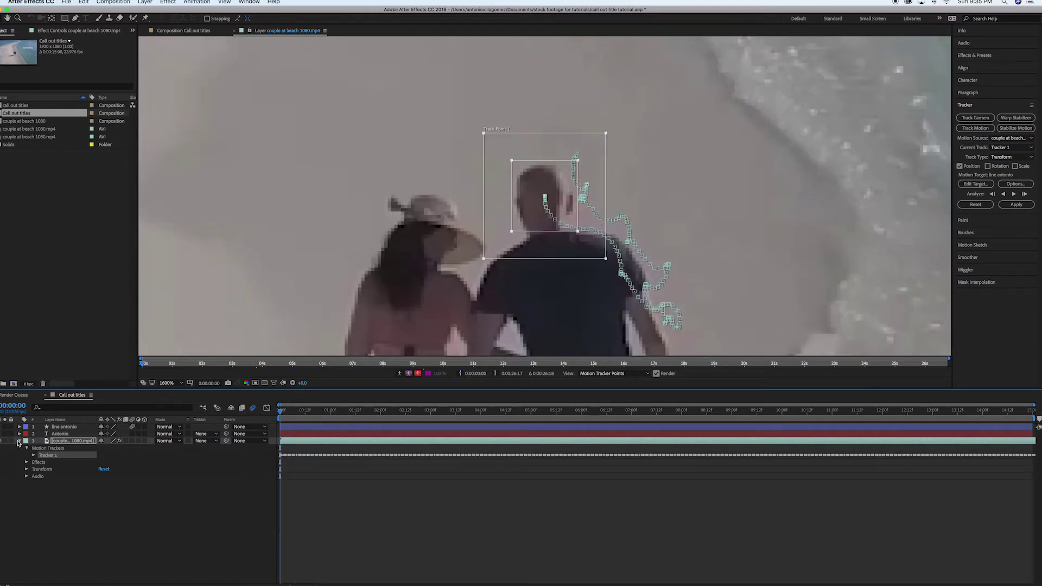
click(33, 455)
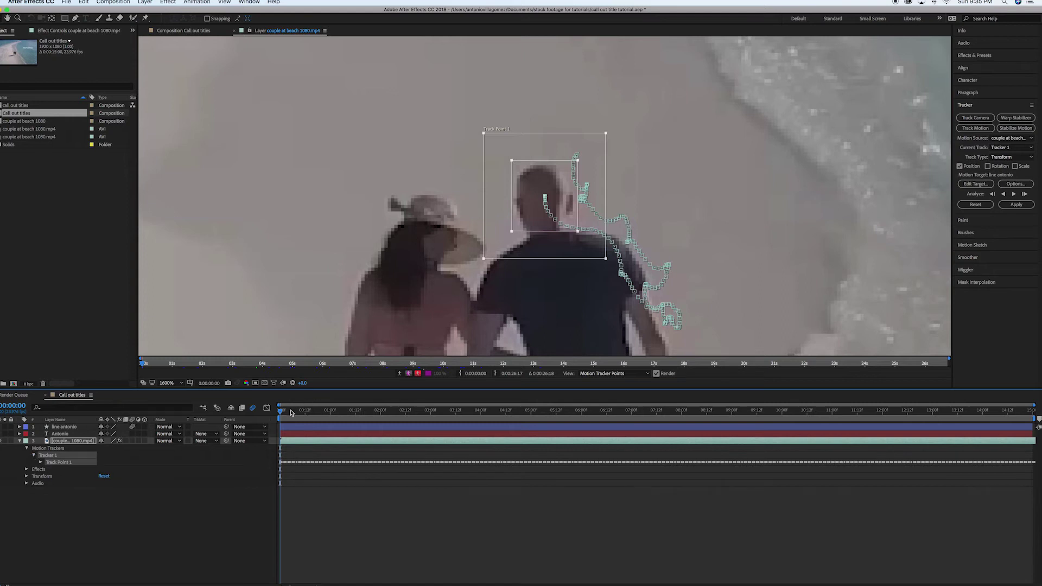
drag(294, 412, 525, 418)
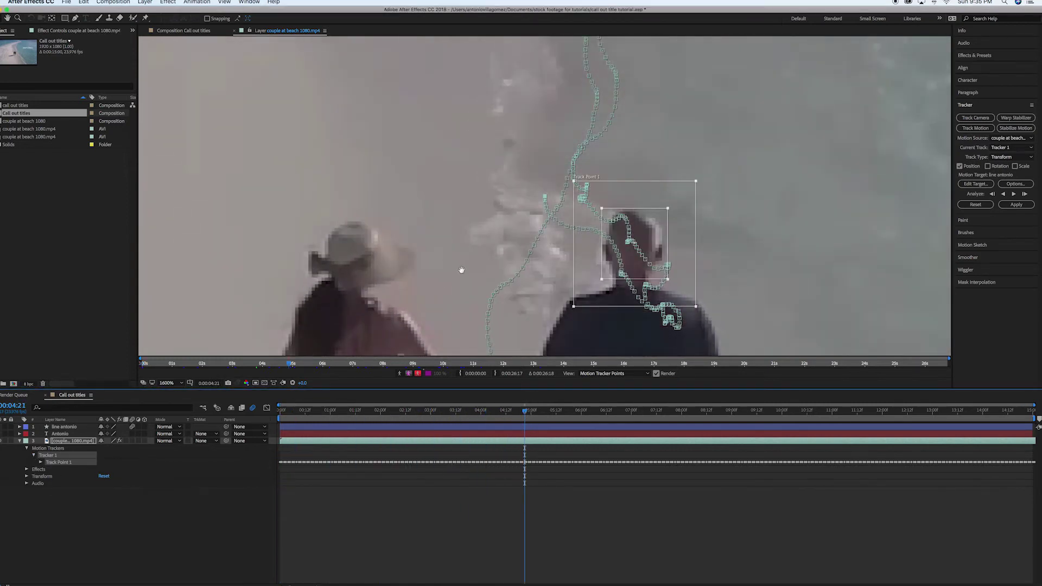
drag(461, 270, 431, 195)
drag(525, 416, 571, 424)
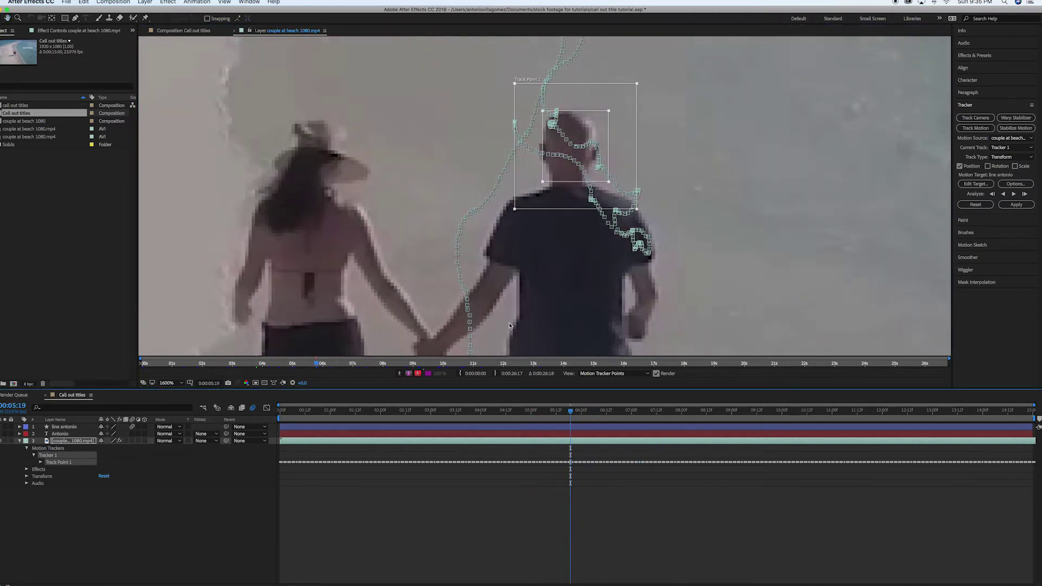
scroll(498, 308, down, 4)
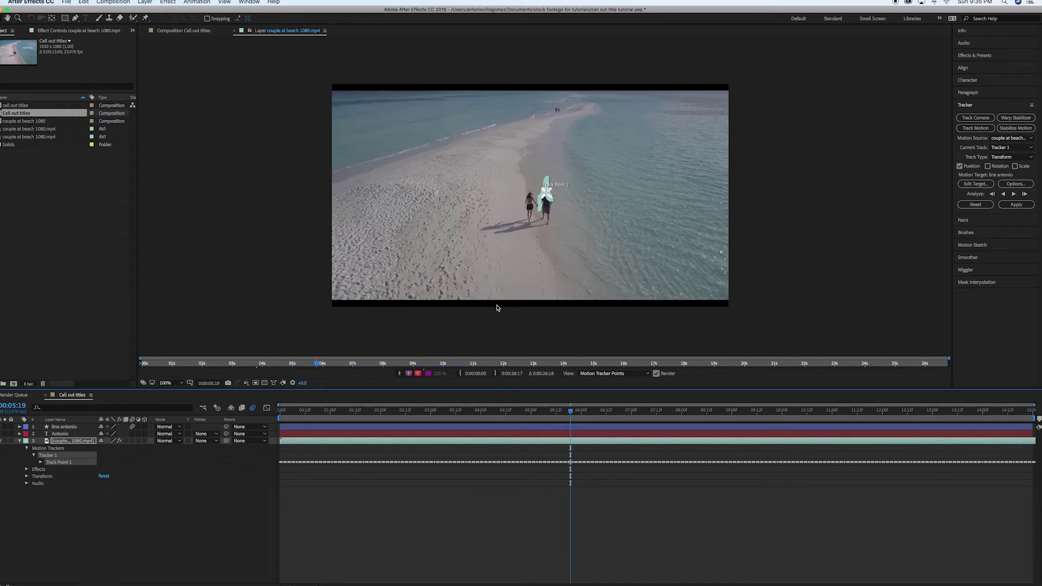
key(Home)
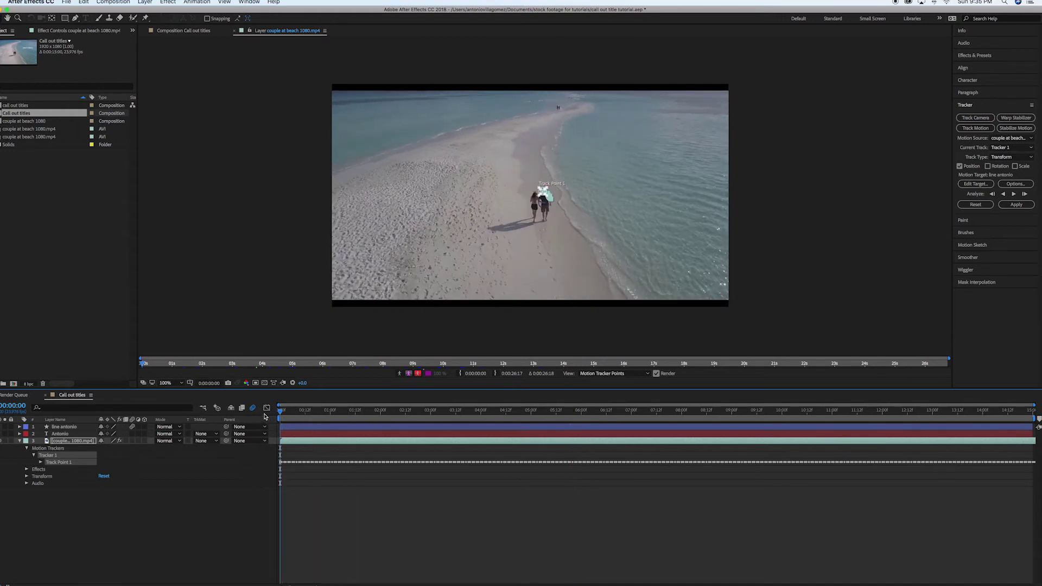
click(20, 441)
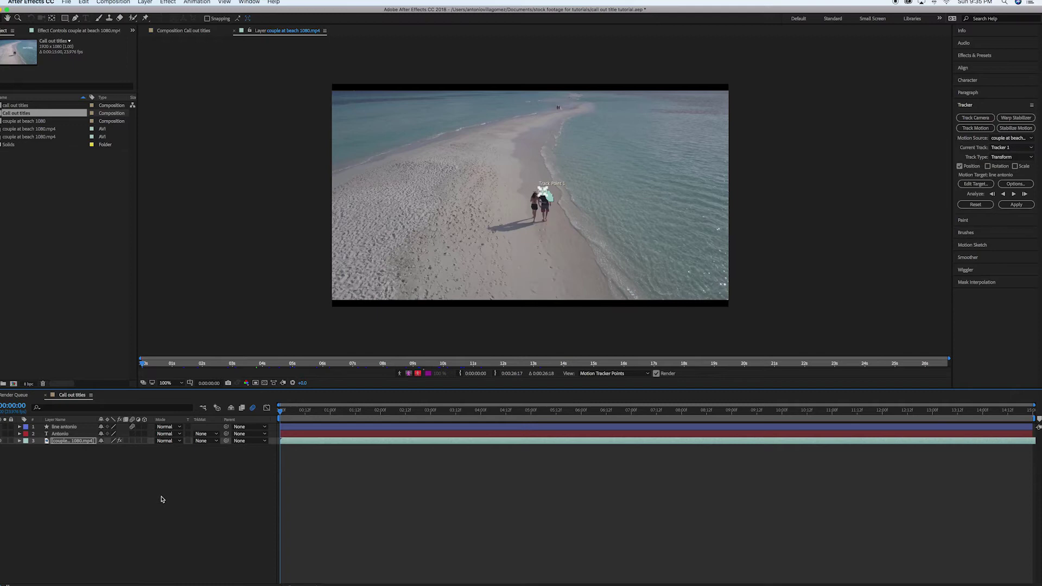
Step: Add a null object above the footage layer and rename it "tracking"
click(144, 2)
mouse_move(146, 11)
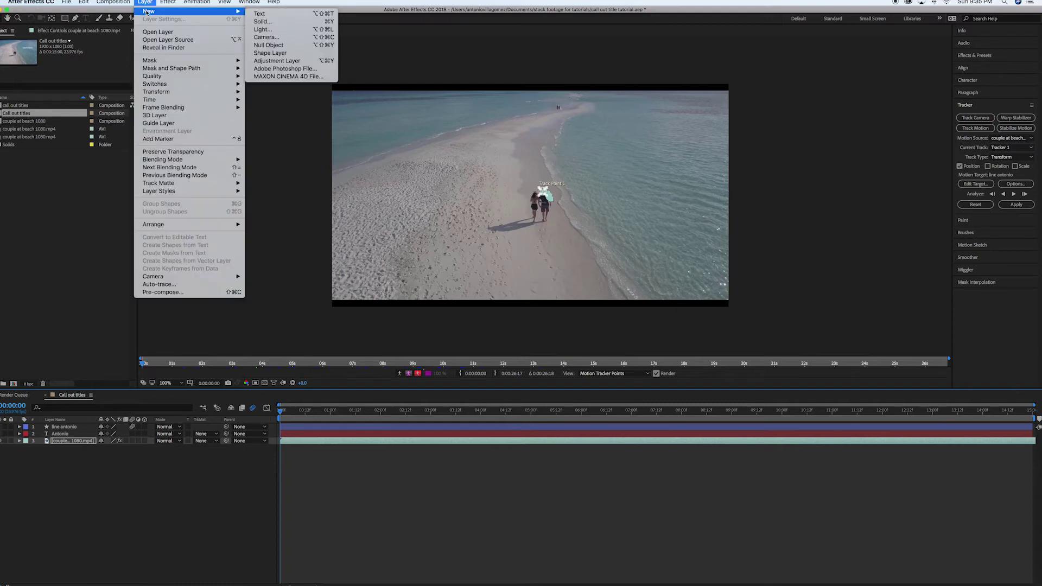
click(277, 46)
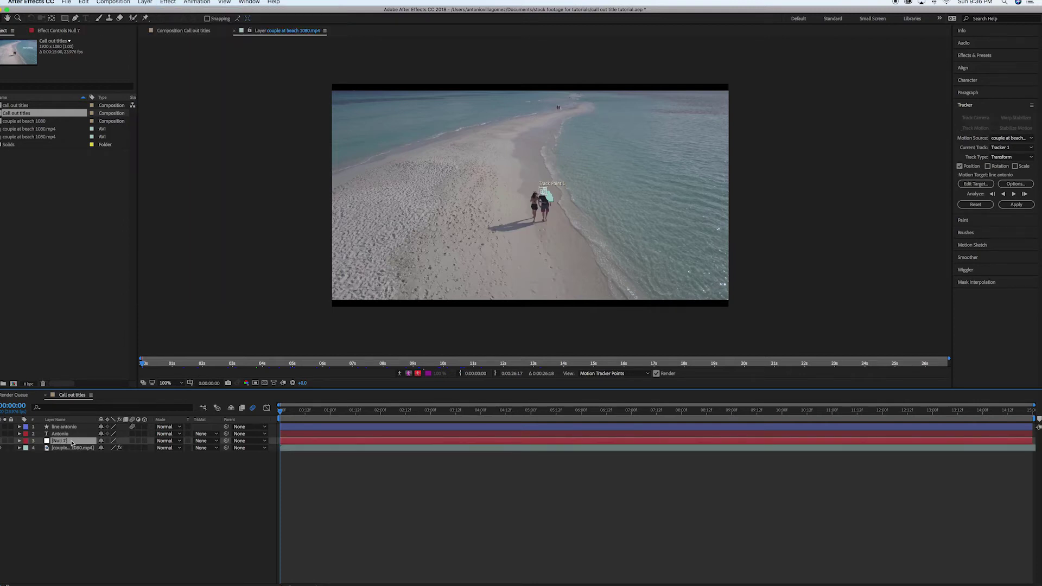
key(Return)
text(tracking)
click(53, 466)
click(64, 443)
Step: Set the footage tracker's motion target to the "tracking" null layer
click(79, 448)
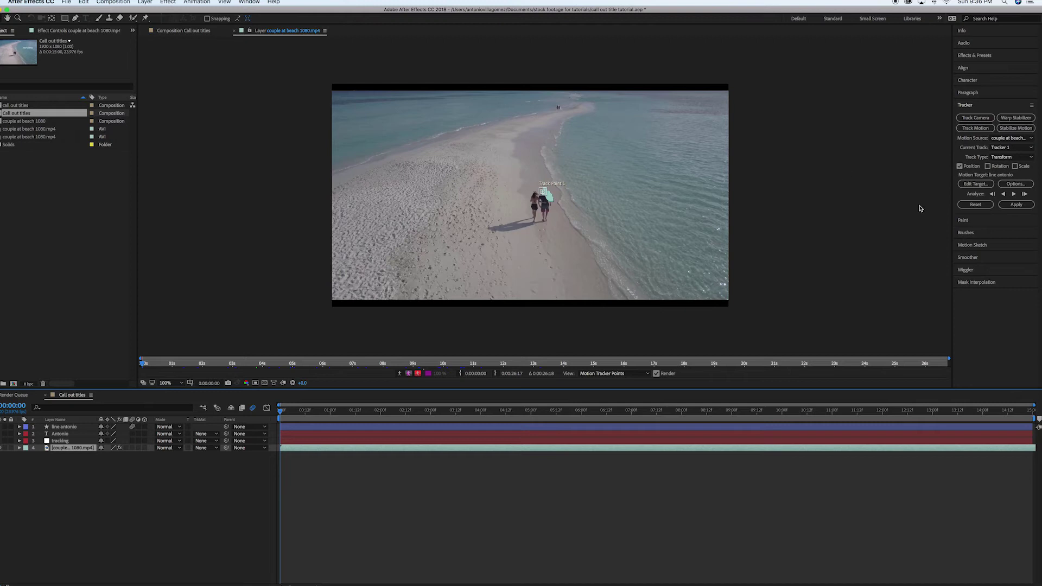
click(980, 187)
click(977, 185)
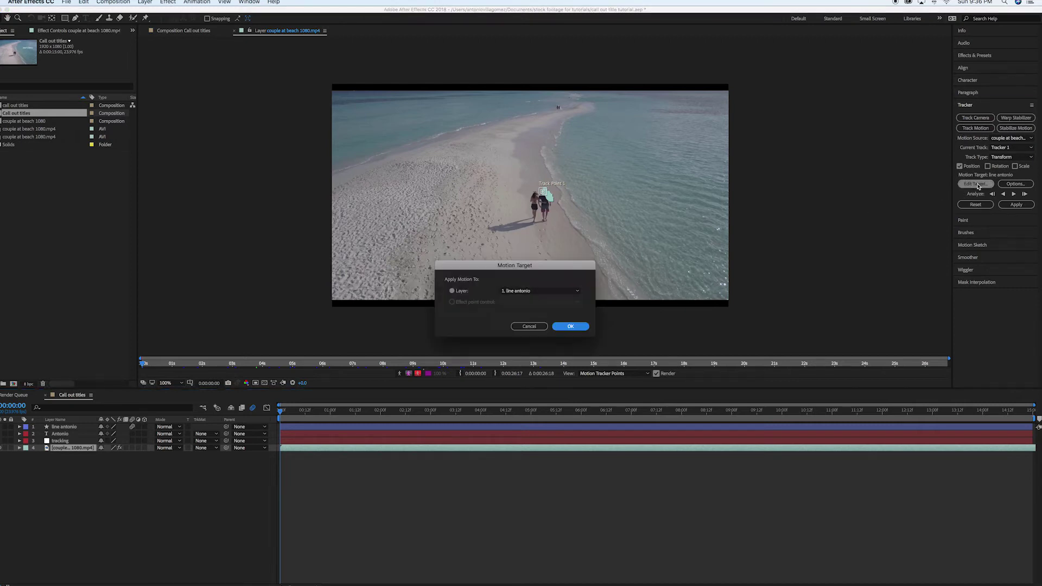
click(542, 292)
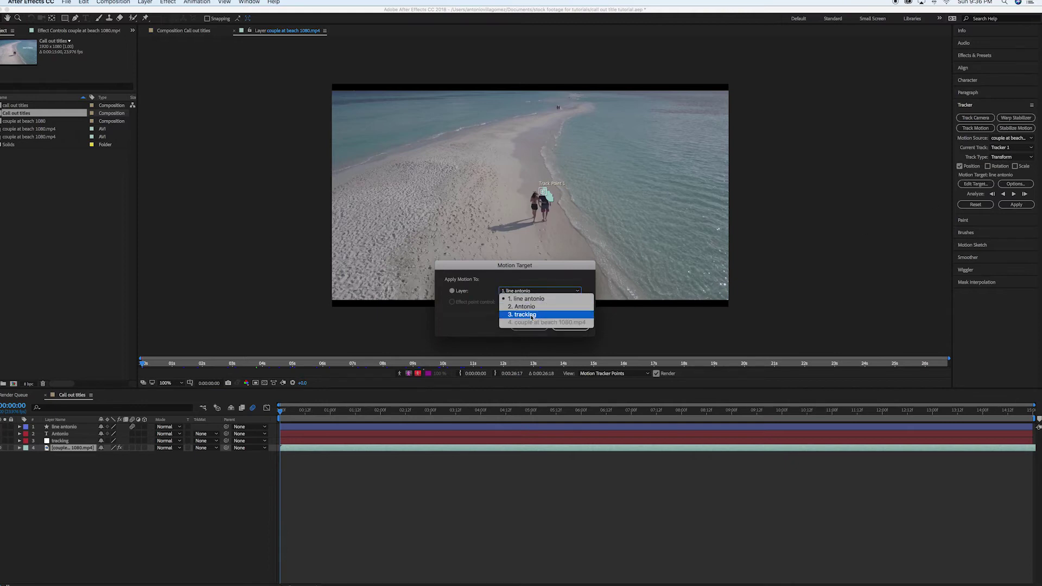
click(532, 315)
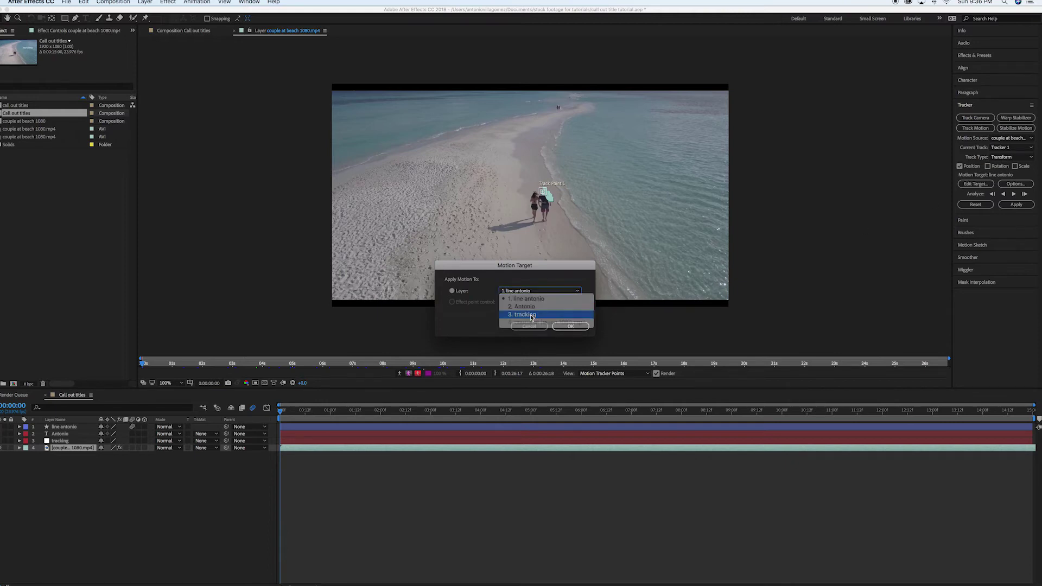
click(574, 327)
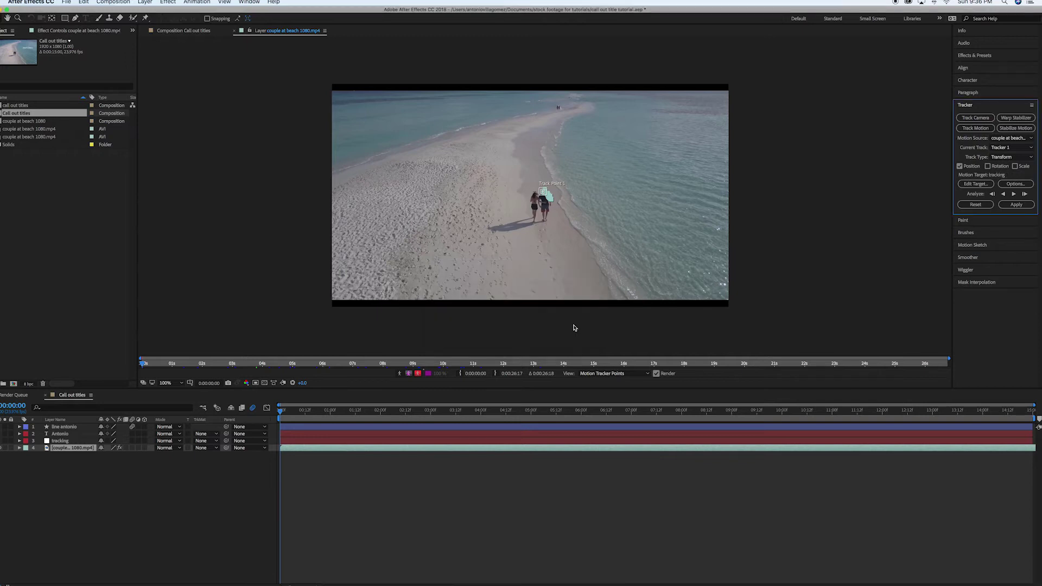
Step: Play the opening seconds of the "Call out titles" composition and return to the first frame
click(189, 33)
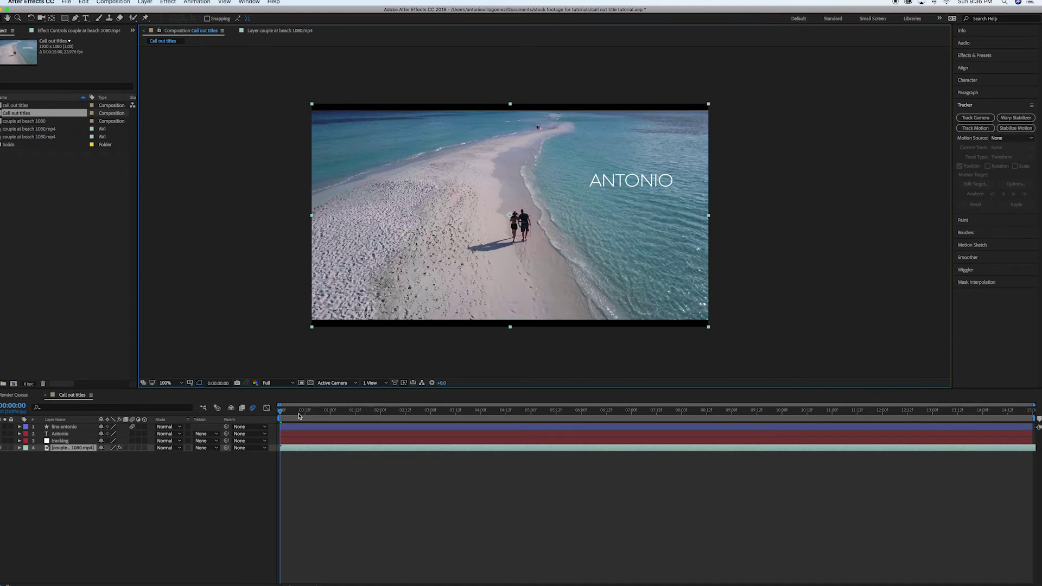
key(space)
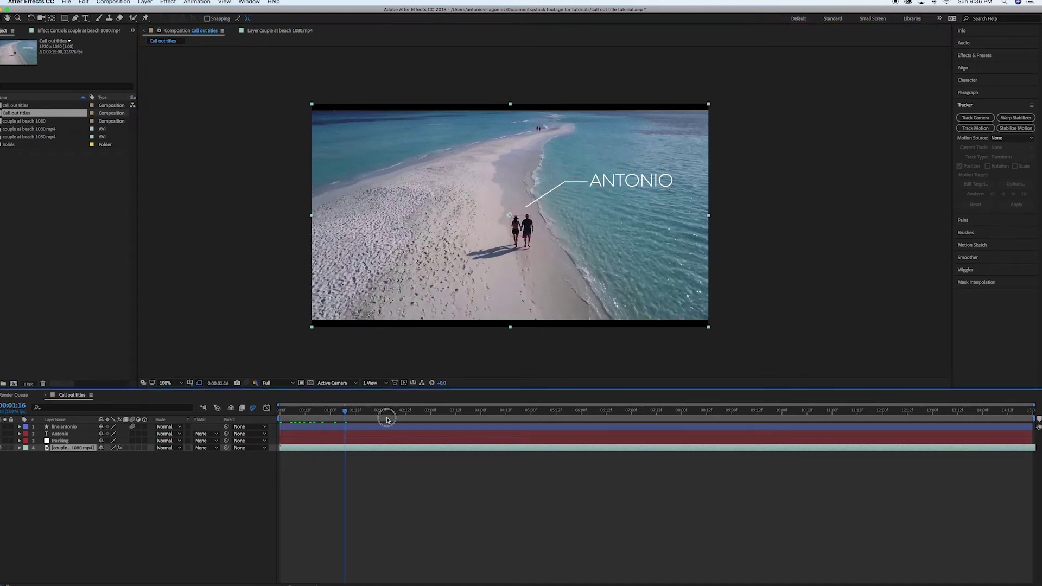
drag(365, 414, 270, 421)
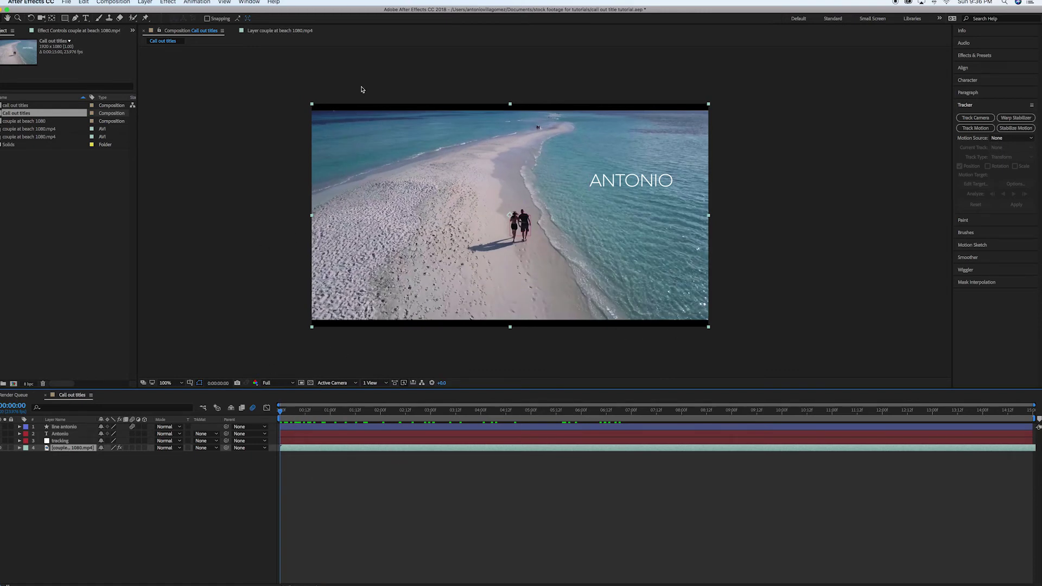
Step: Apply the footage's motion tracking data to the "tracking" null using the X and Y dimensions
click(282, 32)
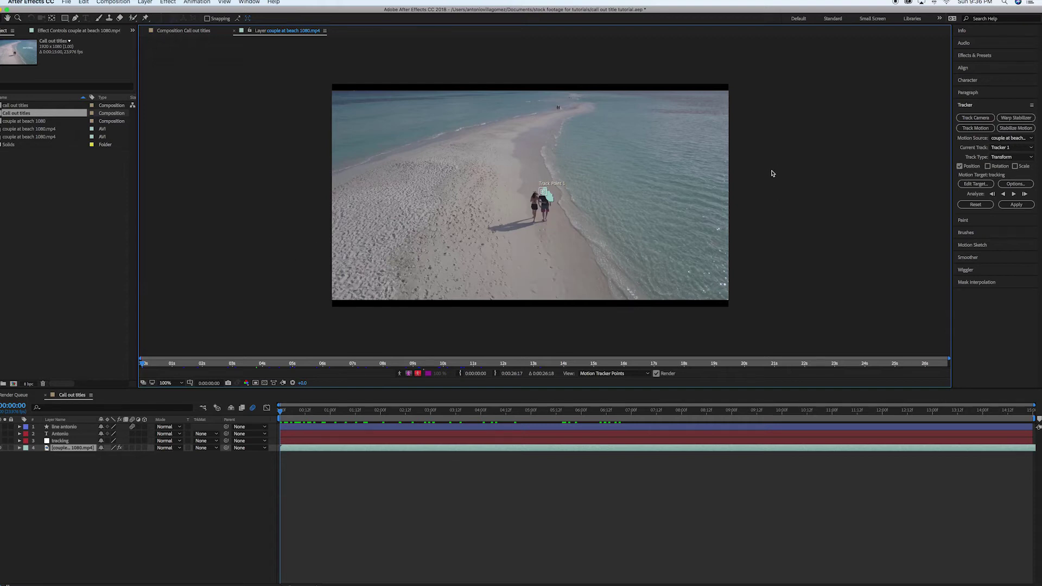
click(1022, 205)
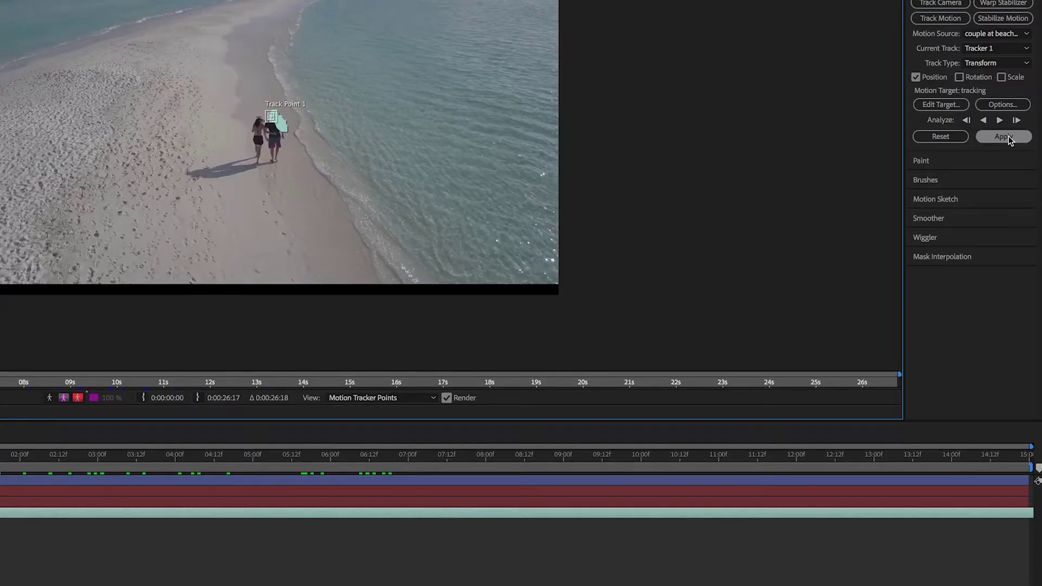
click(1004, 136)
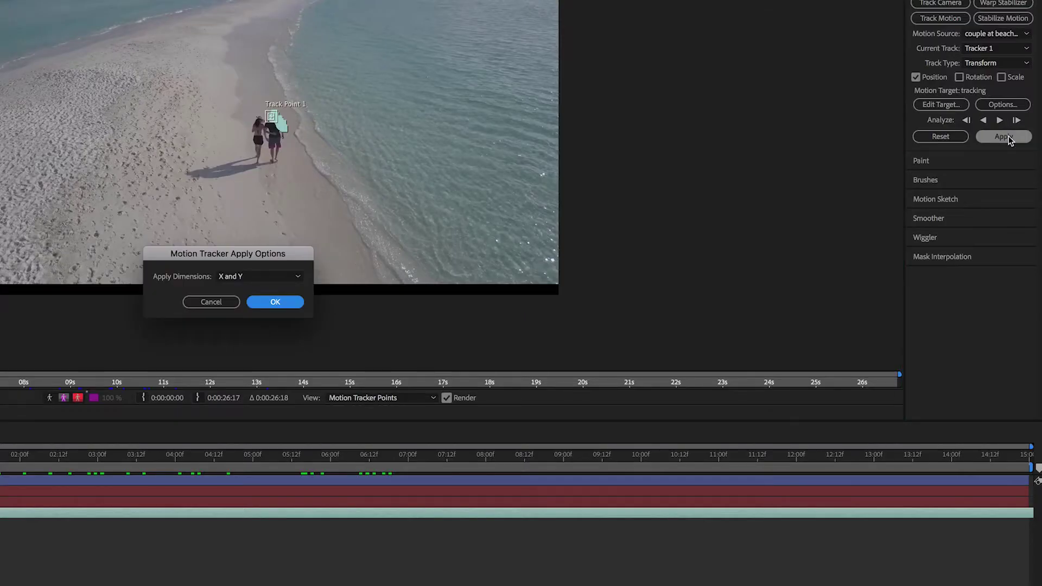
click(276, 282)
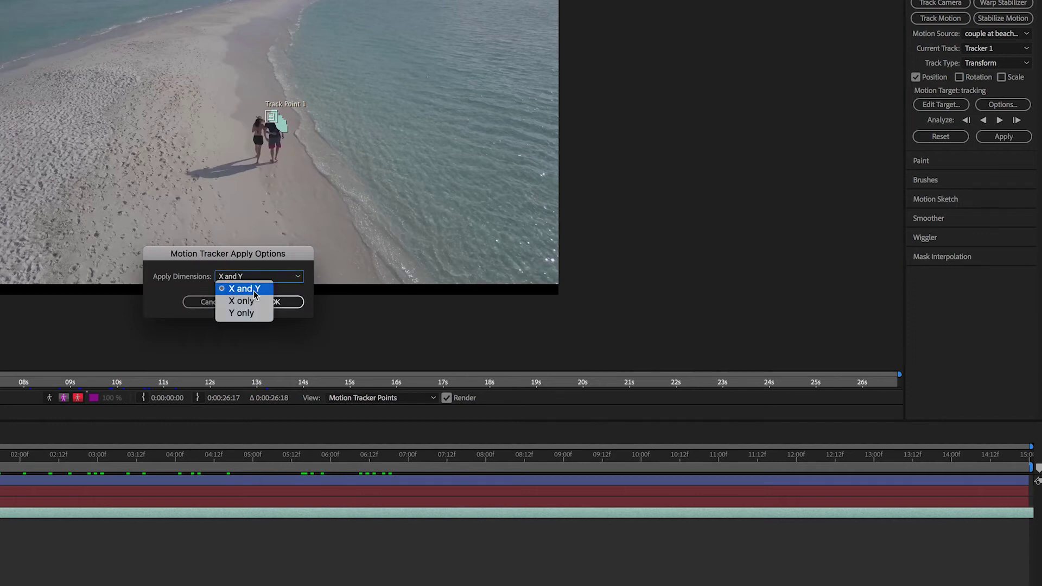
click(258, 288)
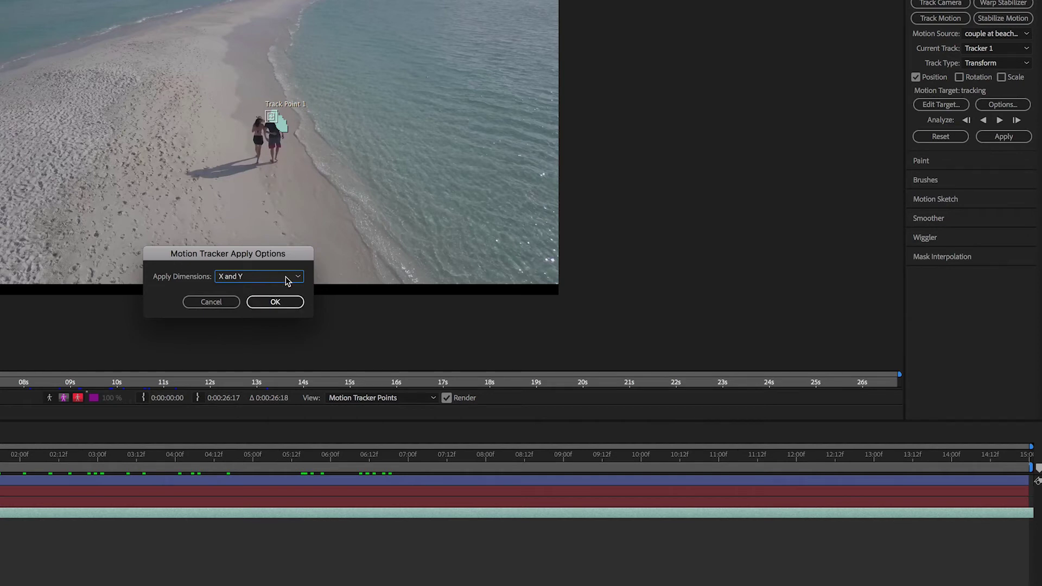
click(275, 301)
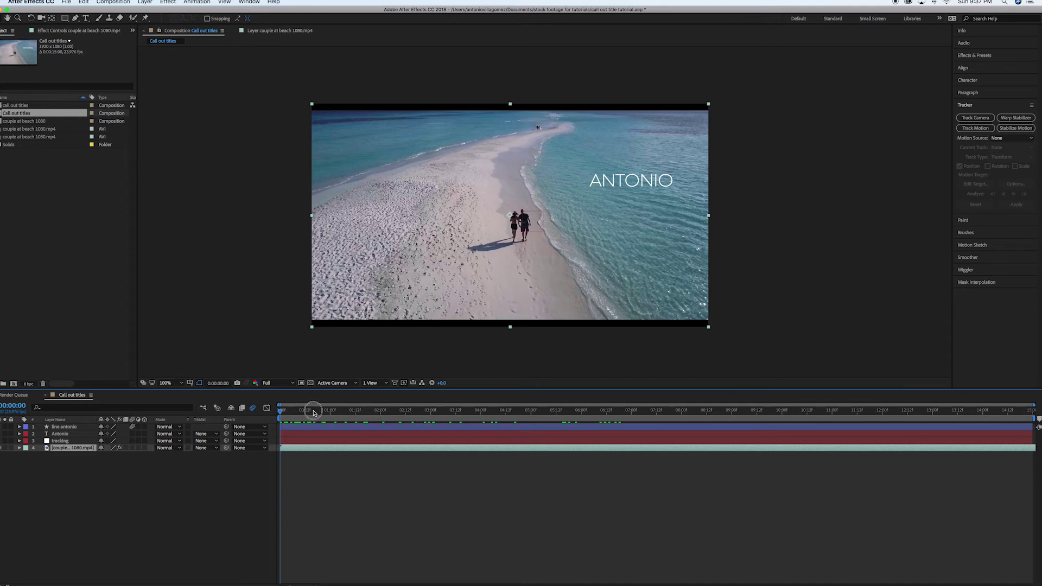
Step: Examine the "tracking" null up close against the walking man through the clip, then return to the first frame
drag(313, 412, 470, 411)
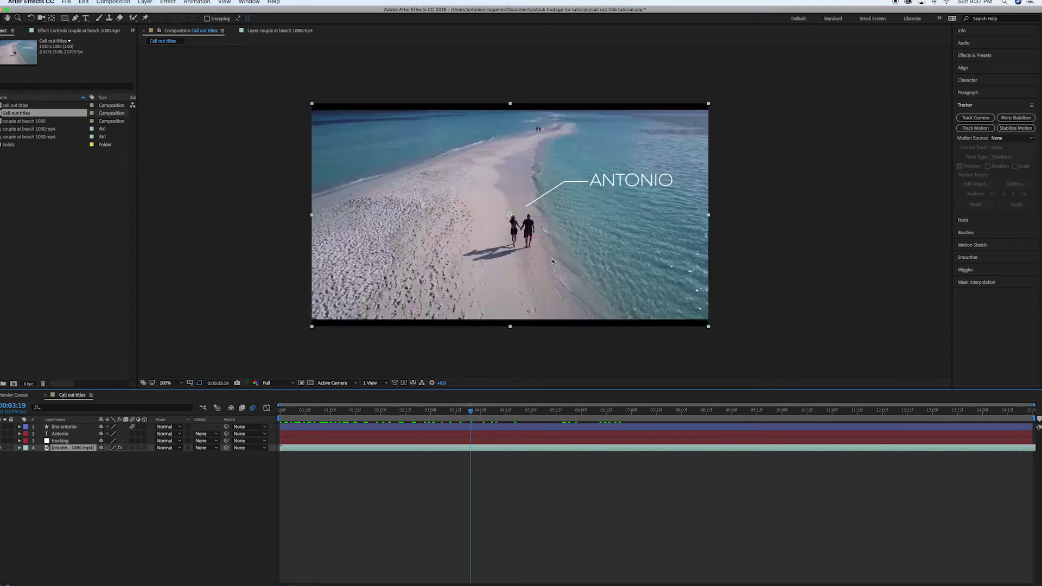
scroll(552, 261, up, 4)
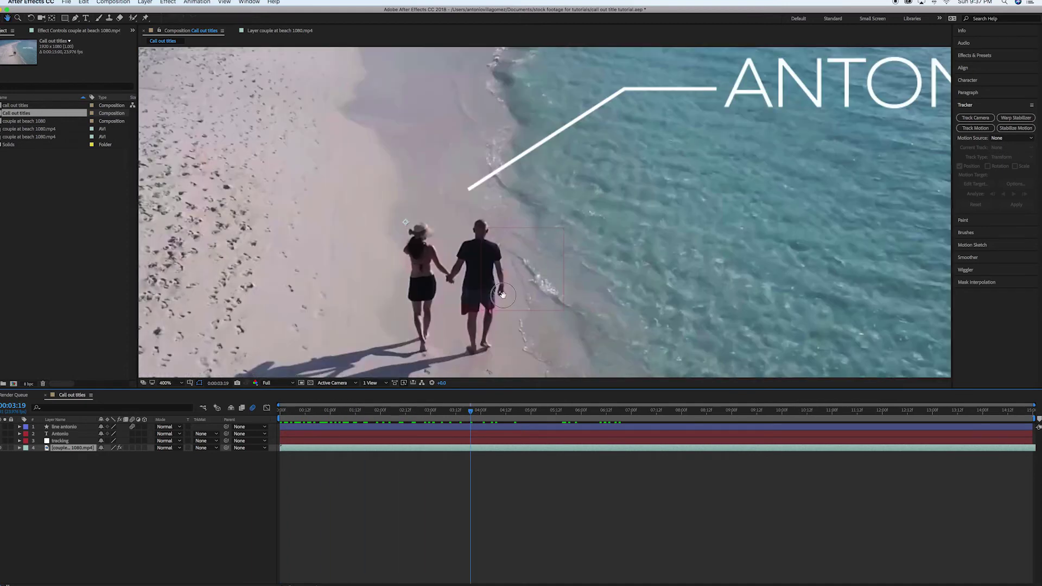
drag(502, 296, 509, 246)
click(392, 414)
key(space)
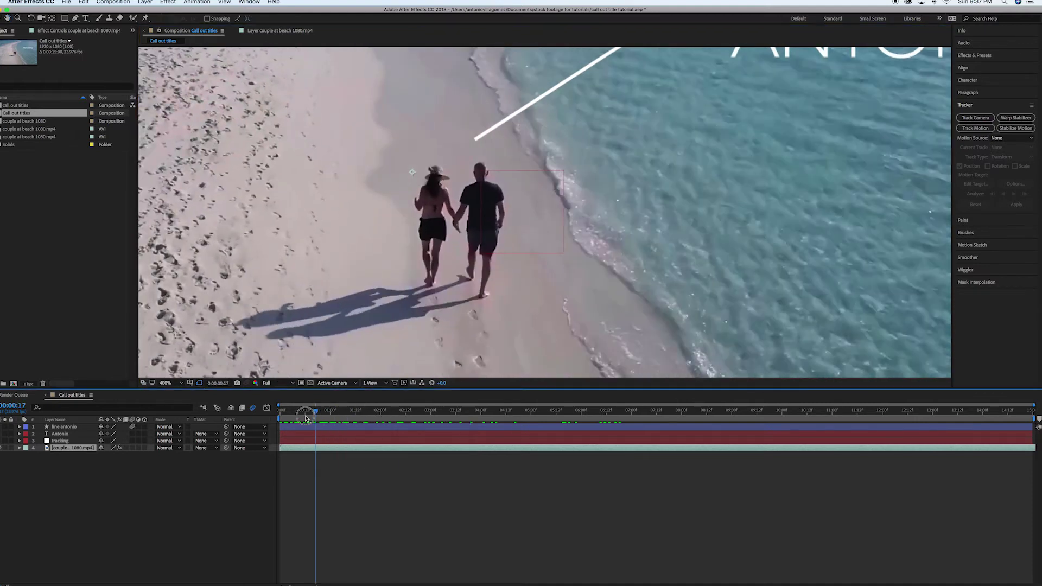
mouse_move(557, 427)
mouse_down()
mouse_move(299, 422)
mouse_move(563, 437)
mouse_up()
drag(697, 437, 281, 415)
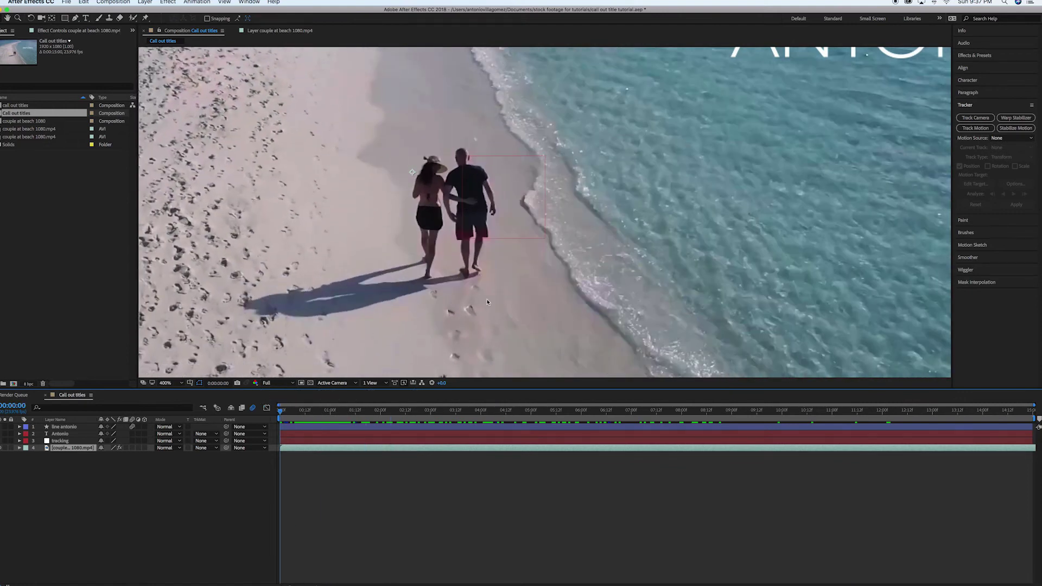
Step: Preview the unparented name text and call-out line against the walking couple in the full frame, ending on the first frame
scroll(487, 303, down, 2)
scroll(487, 303, down, 1)
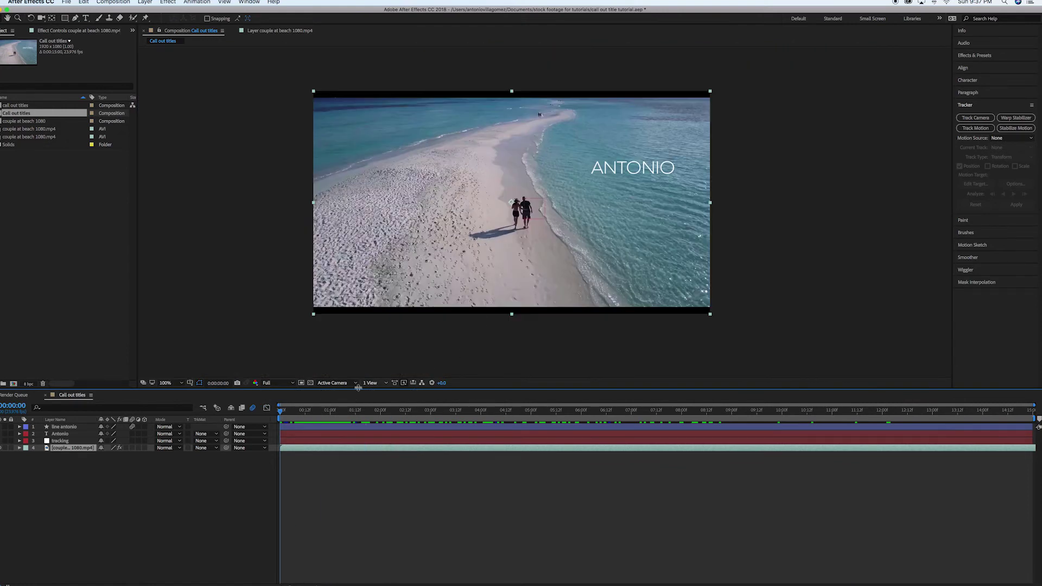
key(space)
key(space)
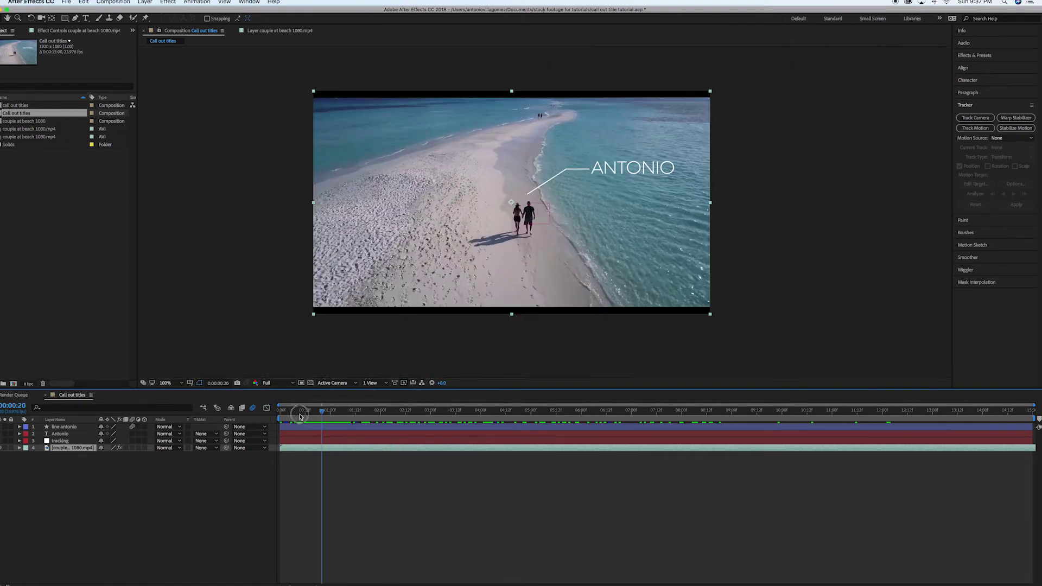
click(62, 435)
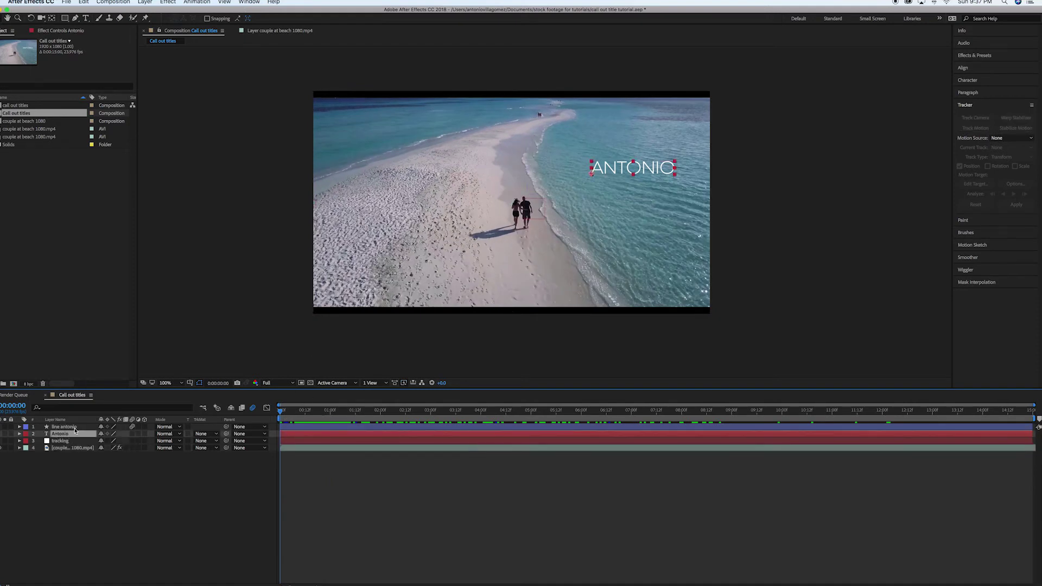
click(64, 427)
mouse_move(380, 414)
mouse_down()
mouse_move(535, 414)
mouse_move(266, 416)
mouse_up()
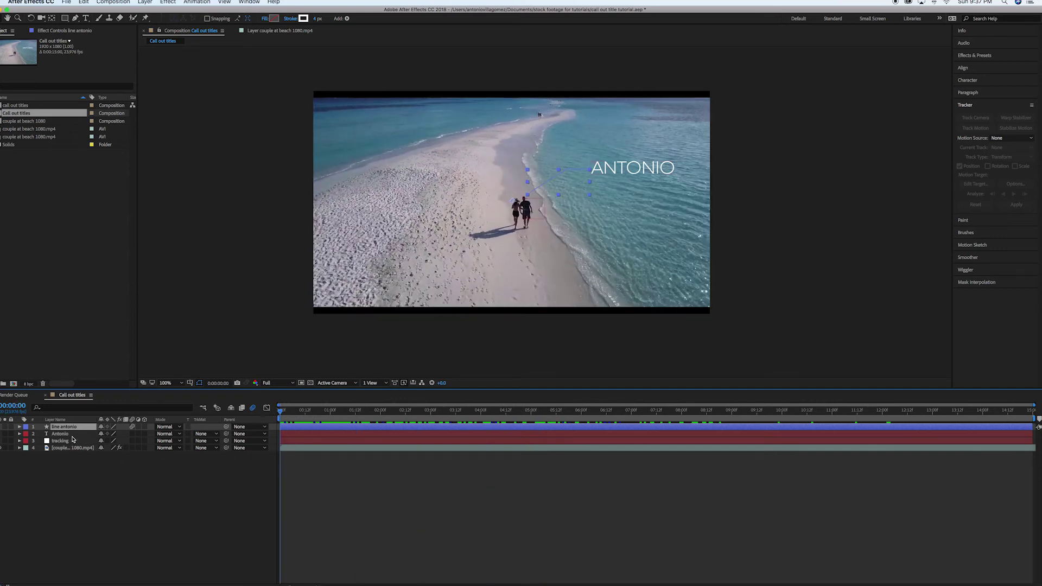
drag(367, 415, 249, 418)
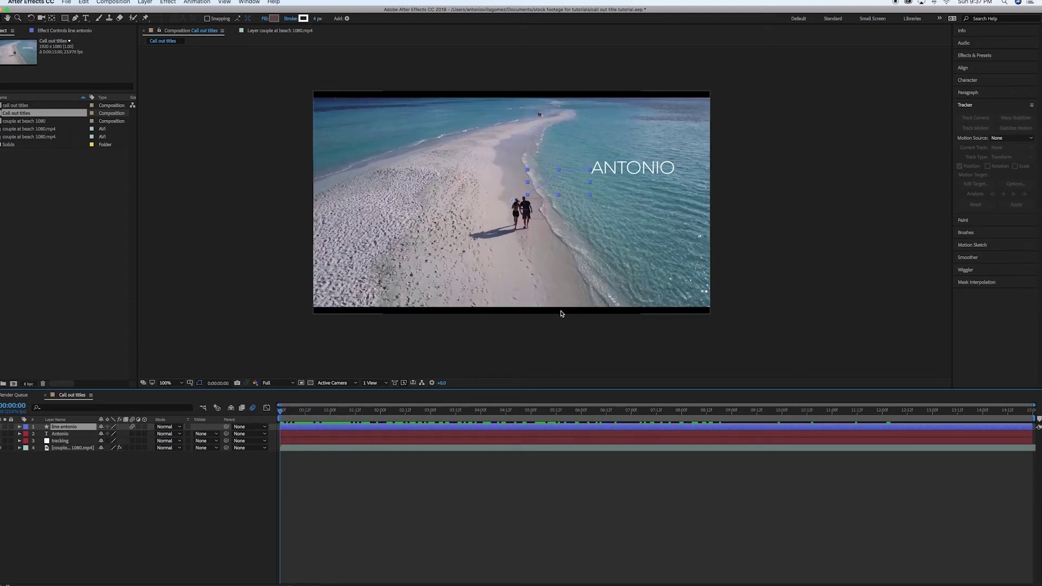
Step: Parent the call-out line layer to the "tracking" null
key(period)
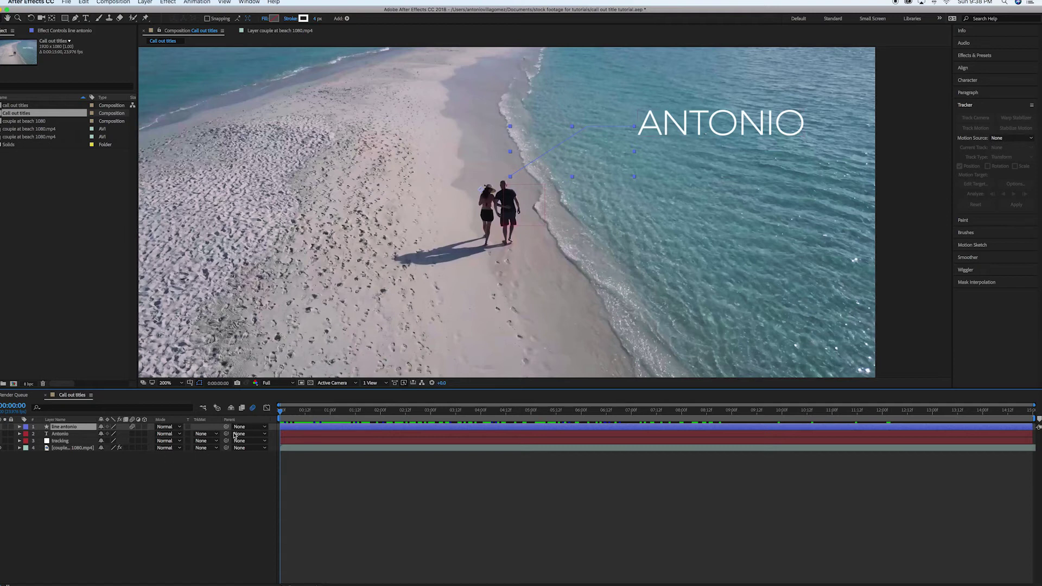
click(255, 427)
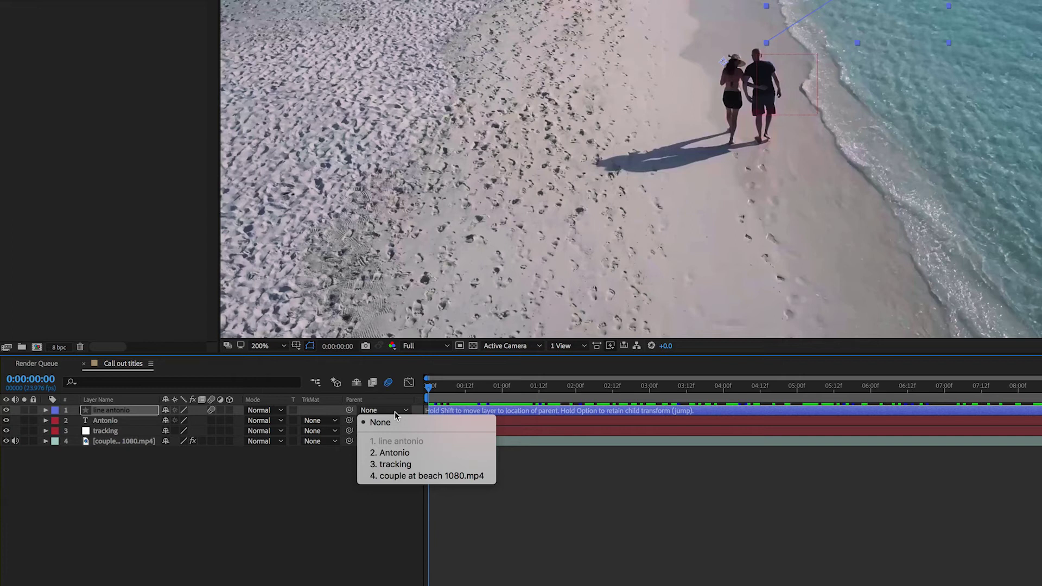
click(280, 516)
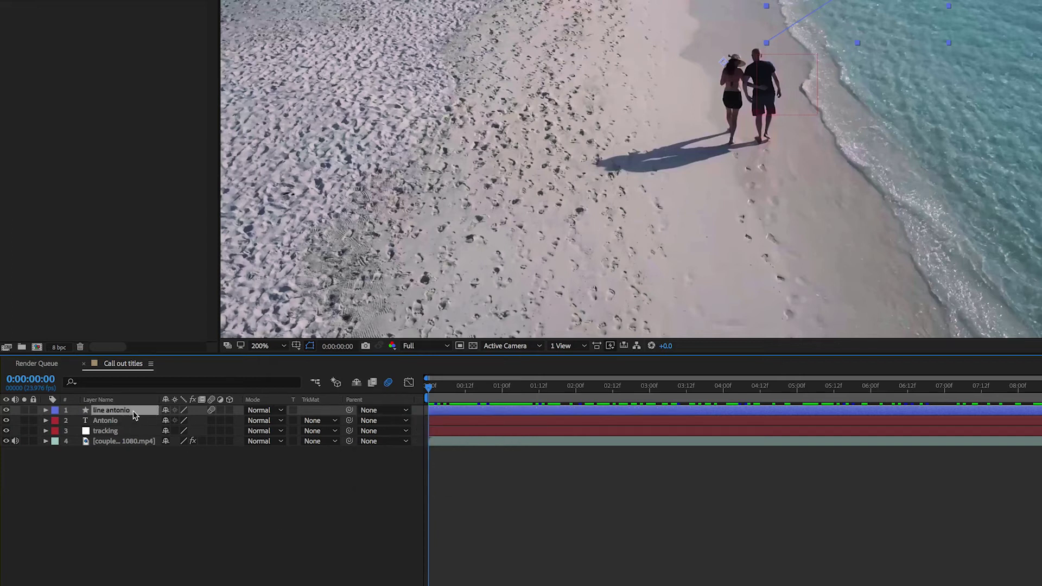
click(383, 410)
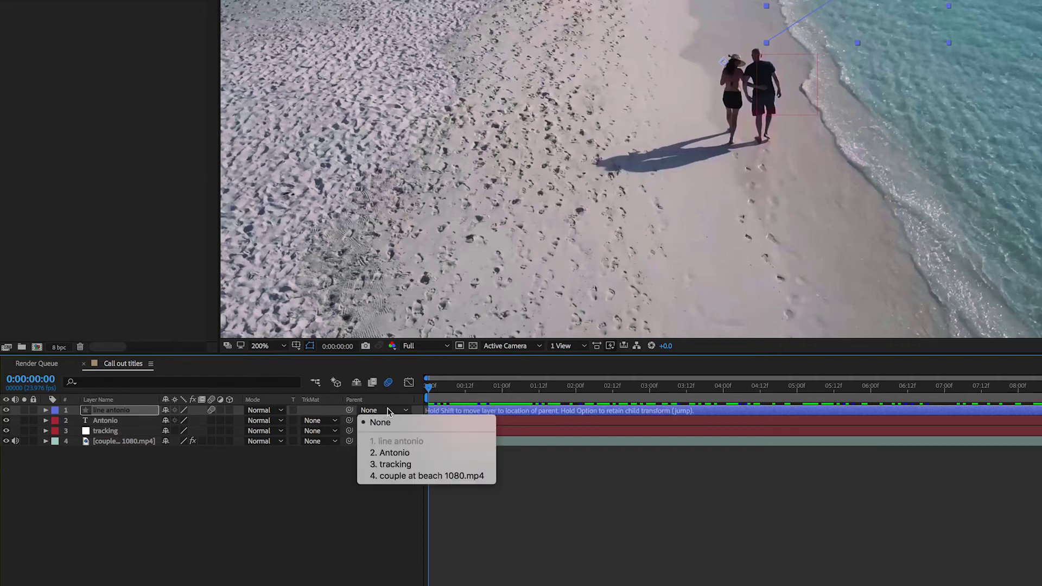
click(415, 464)
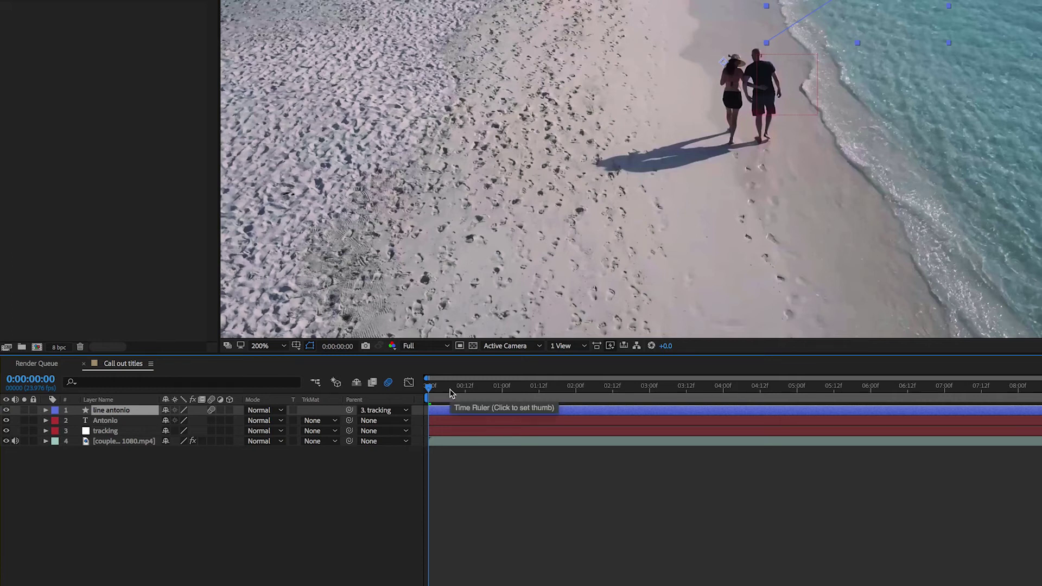
Step: Scrub and play the composition to check how the call-out line follows the man, then return to the first frame
drag(449, 395, 728, 387)
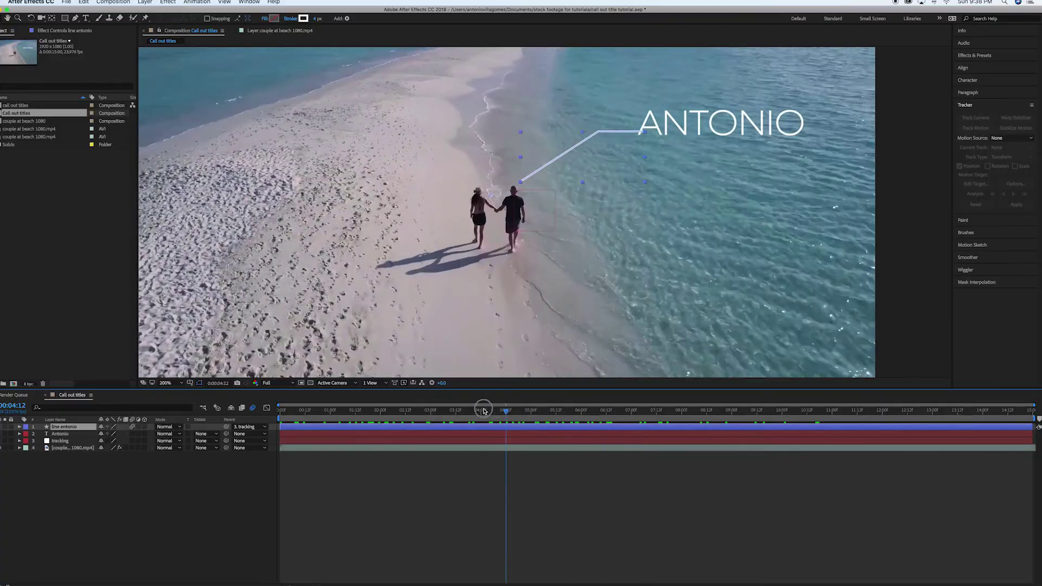
drag(484, 411, 353, 417)
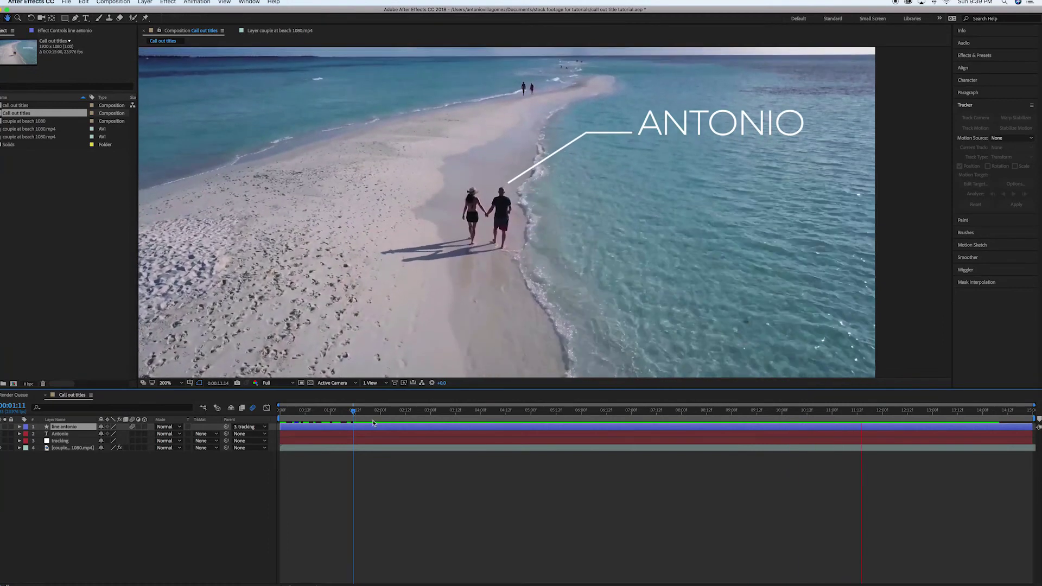
key(space)
drag(640, 418, 253, 420)
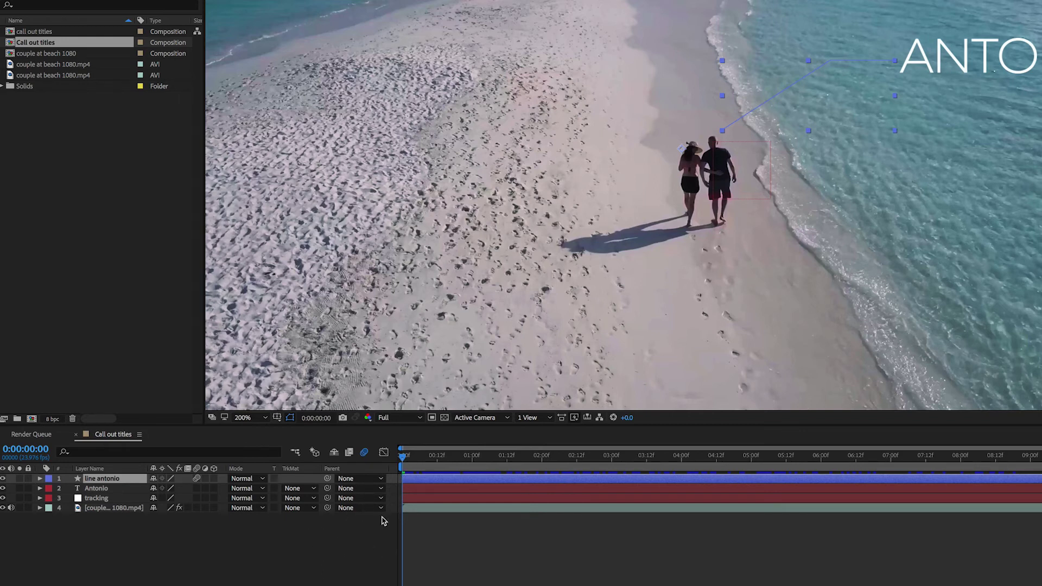
Step: Set "tracking" as the call-out line layer's parent once more, then undo the parenting
click(368, 480)
click(379, 482)
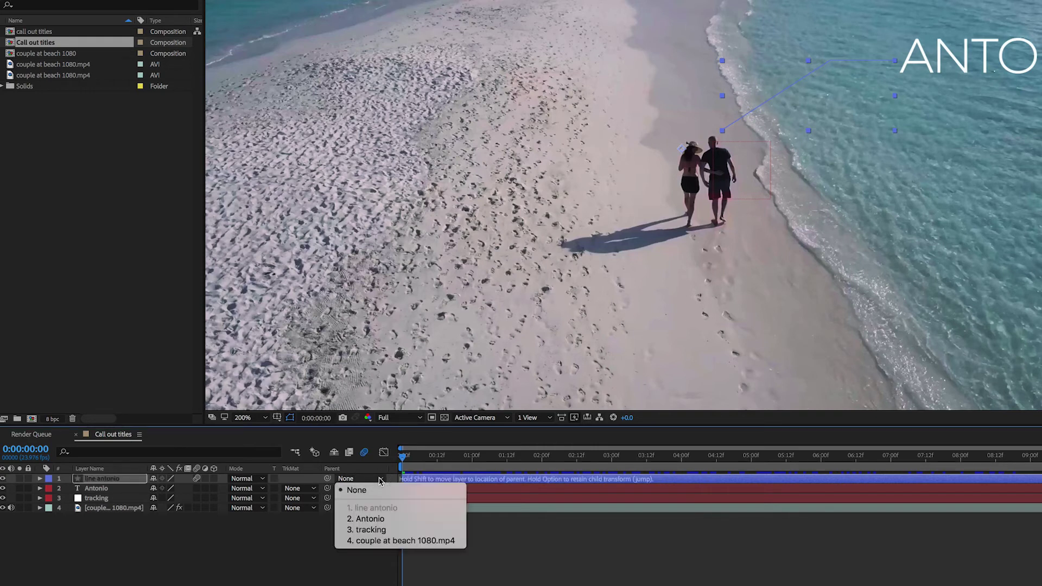
click(391, 531)
key(super+z)
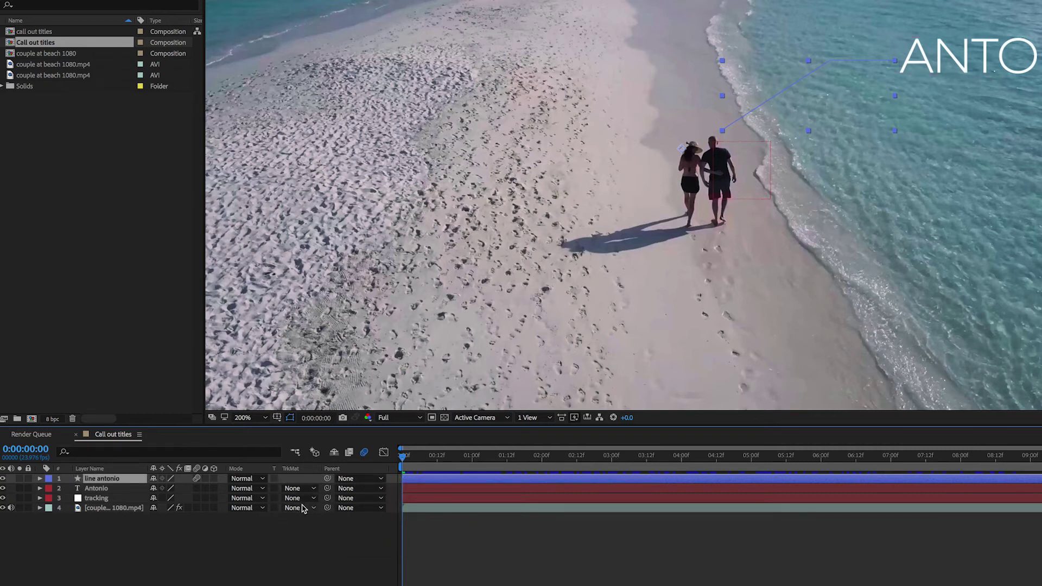
Step: Link the call-out line layer to the "tracking" null with the parent pick whip, keeping the first frame current
click(327, 480)
drag(327, 482, 102, 499)
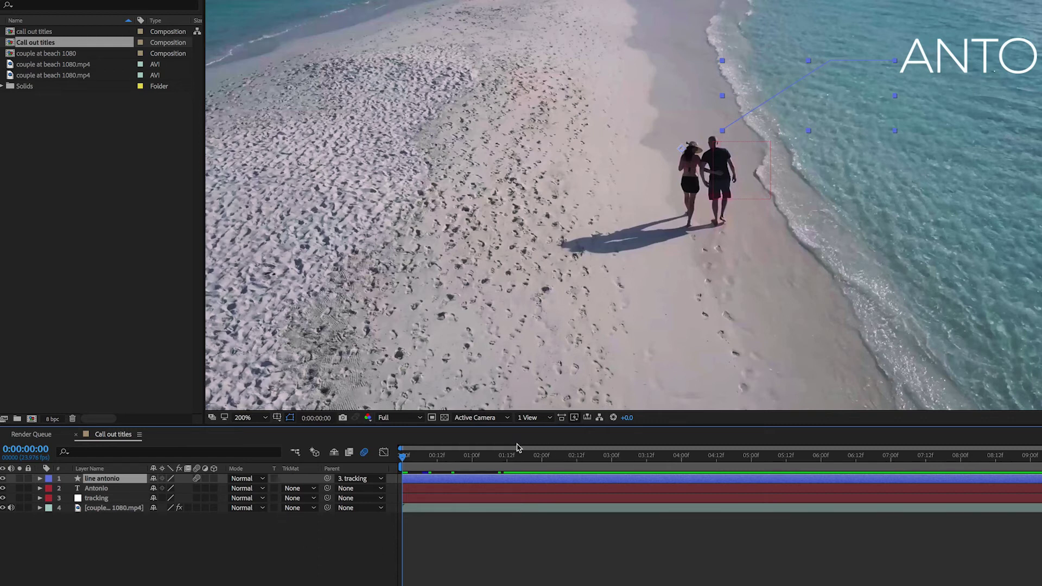
drag(430, 462, 363, 455)
Step: Link the name text layer to the "tracking" null with the parent pick whip at the first frame
click(99, 490)
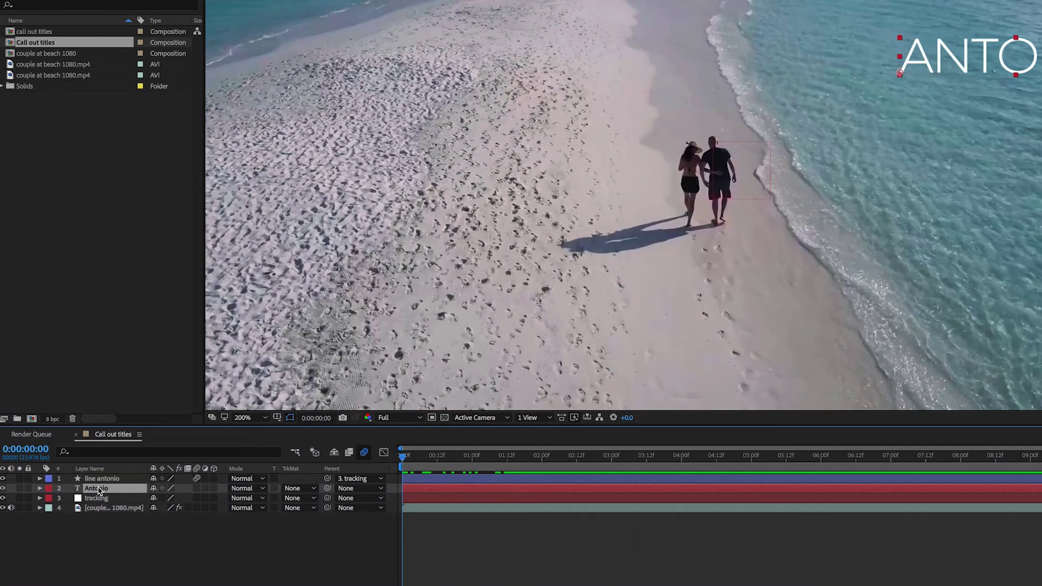
drag(477, 460, 349, 459)
drag(328, 491, 103, 504)
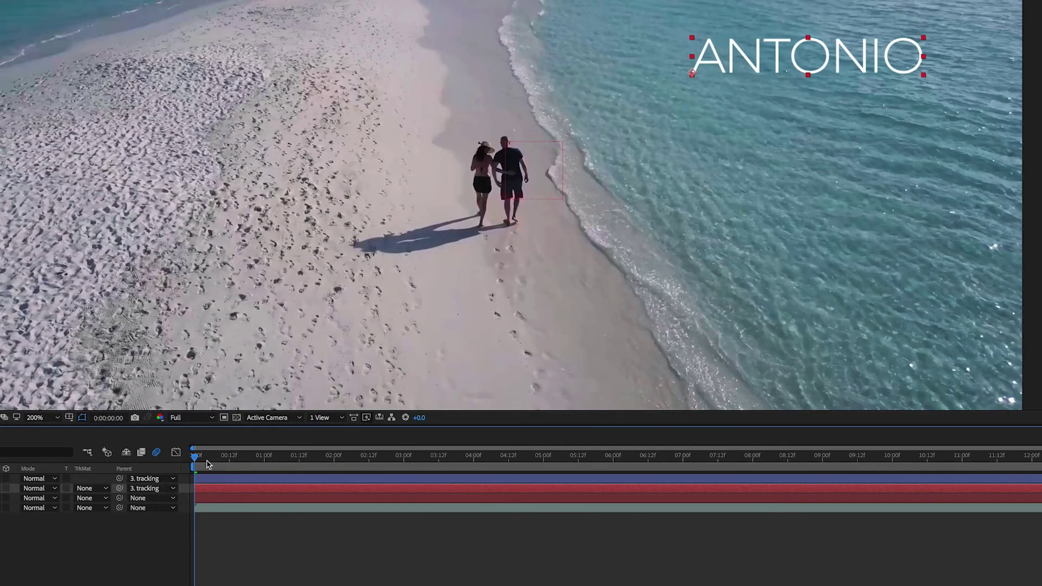
Step: Preview the tracked name and line to about 8:05, then return to the first frame with the full composition in view
drag(208, 464, 522, 473)
key(space)
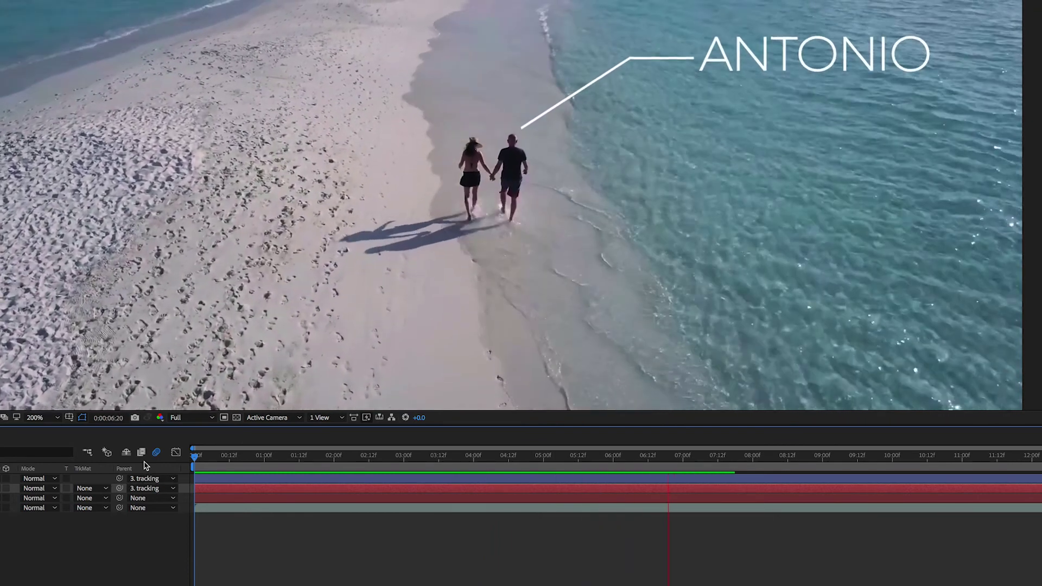
key(space)
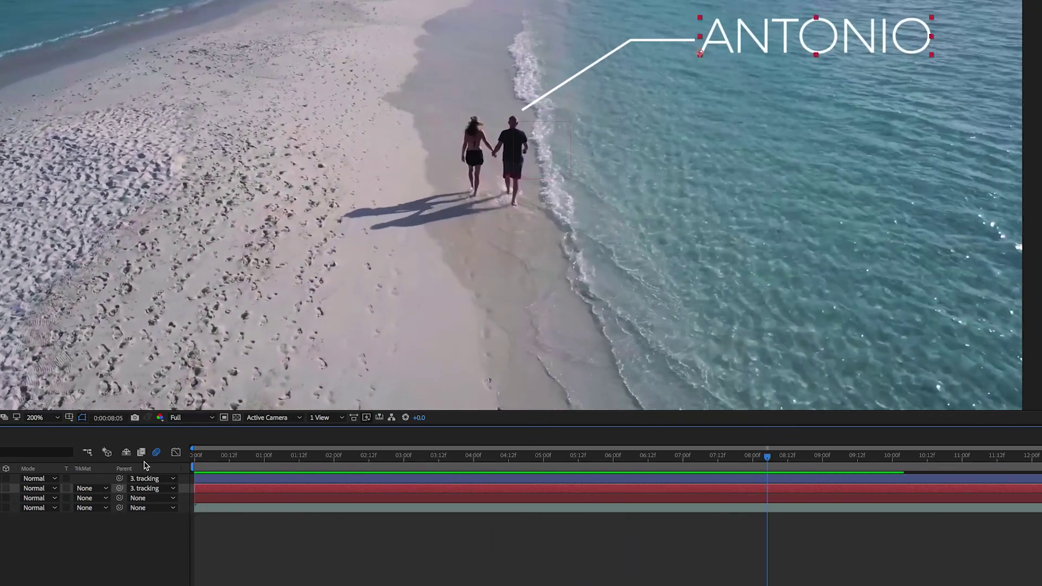
key(Home)
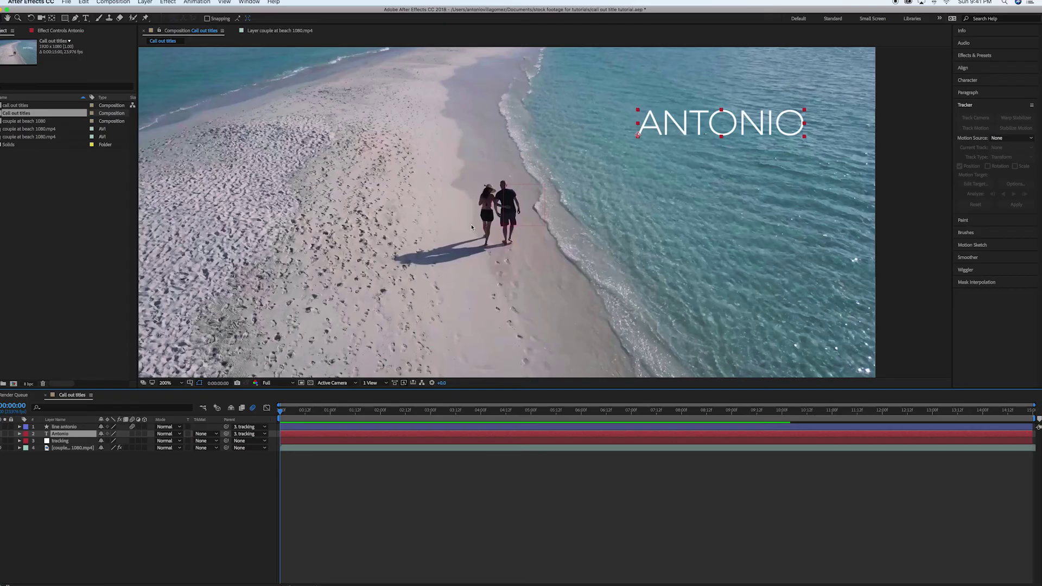
mouse_move(291, 412)
mouse_down()
mouse_move(315, 410)
mouse_move(248, 427)
mouse_up()
key(comma)
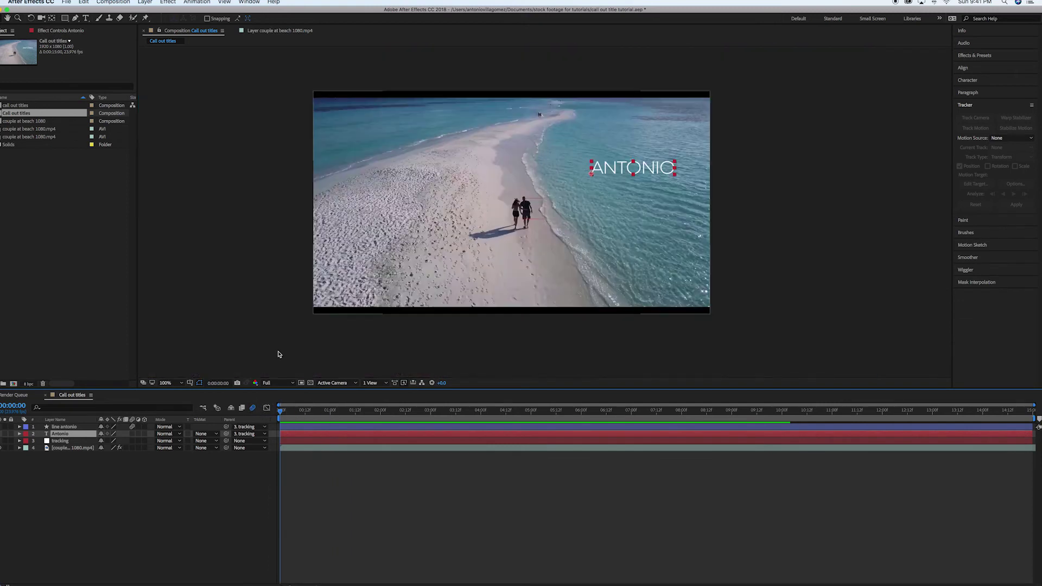
Step: Duplicate the name text layer and, at frame 7, place the copy over the beach on the woman's side of the couple
click(146, 487)
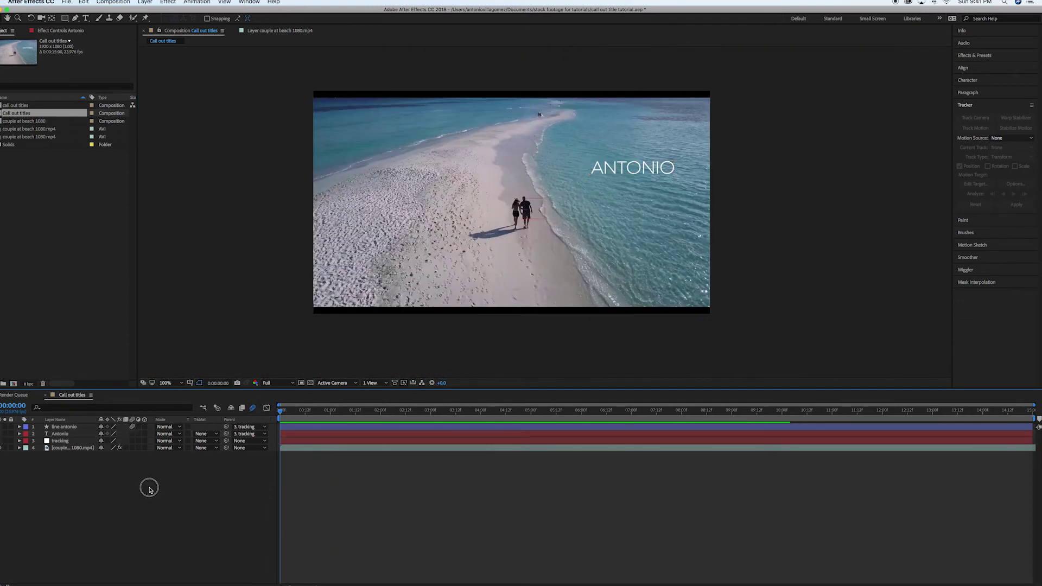
click(86, 20)
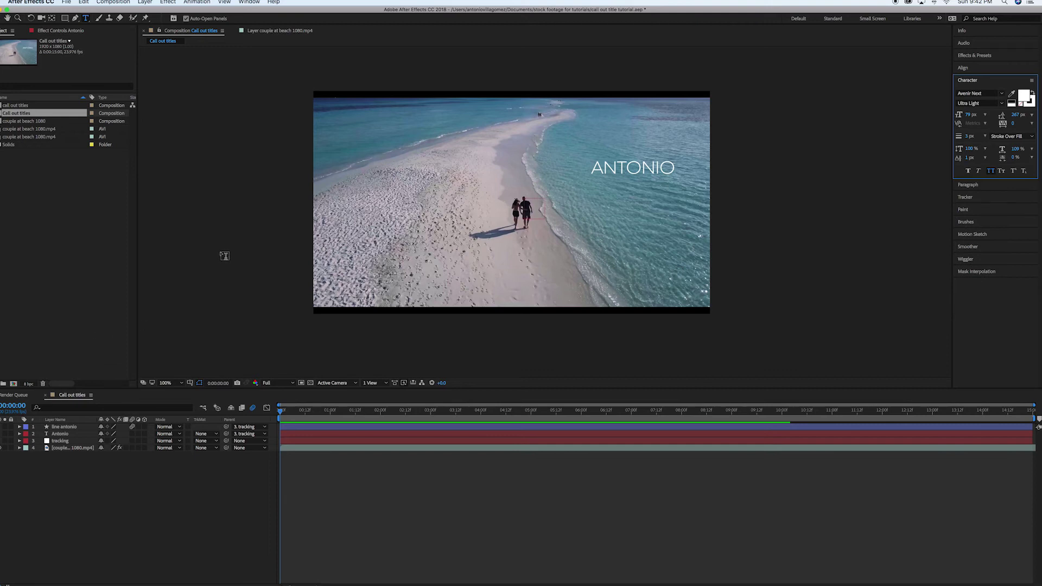
click(65, 435)
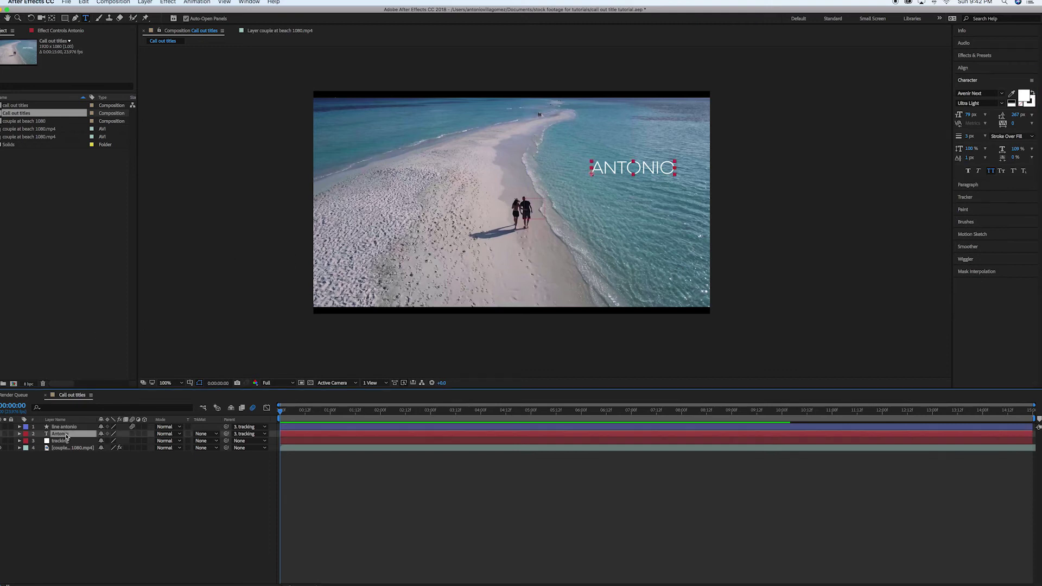
key(super+d)
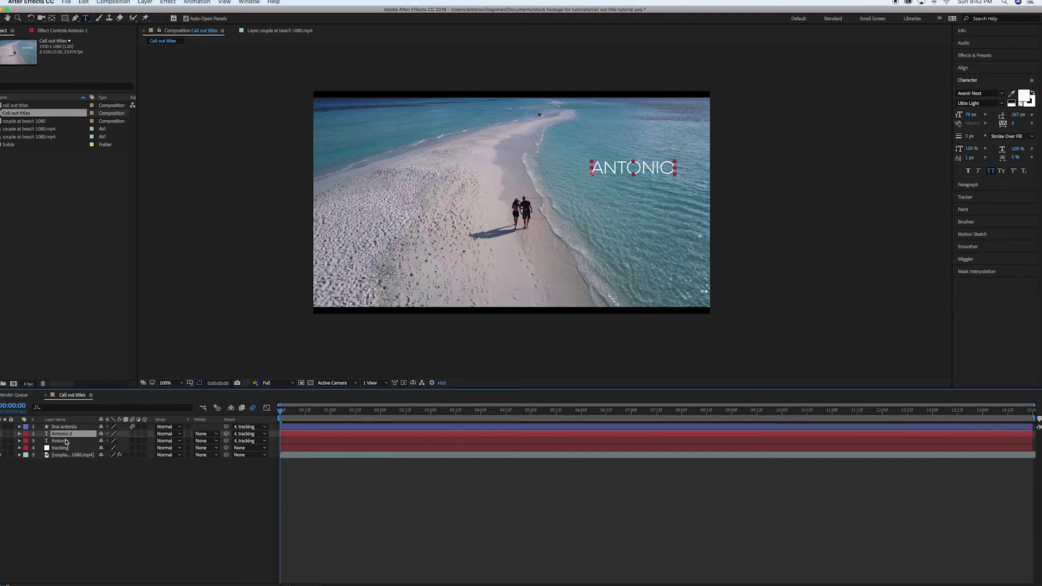
click(294, 411)
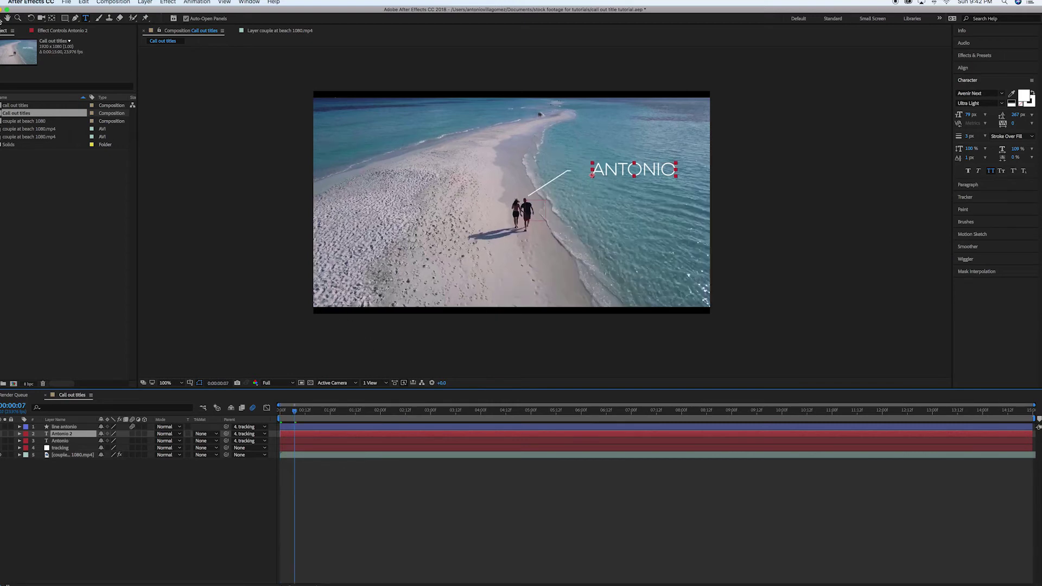
click(7, 18)
drag(624, 178, 426, 156)
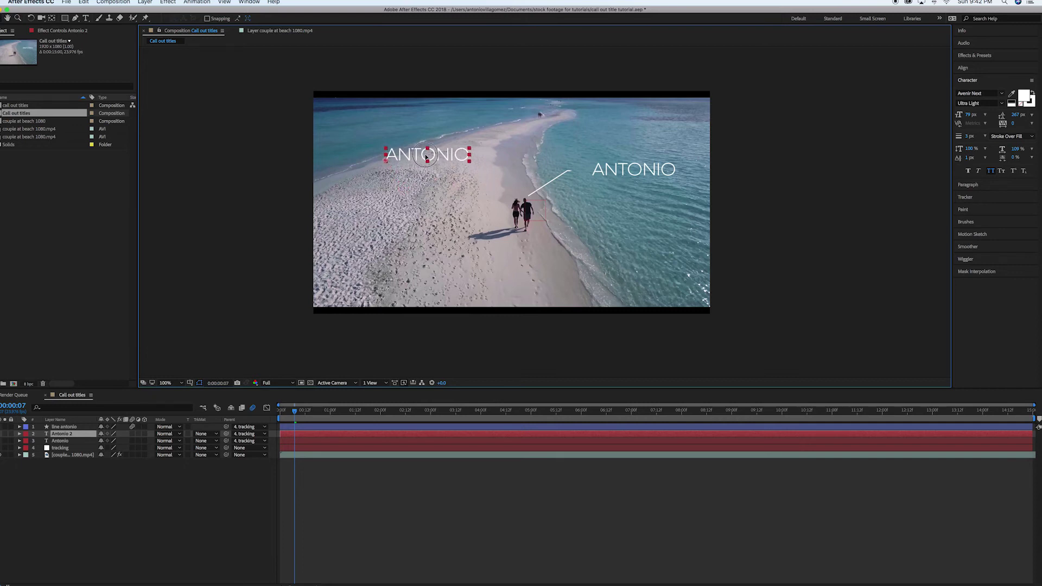
Step: Replace the duplicated text with the woman's first name and return to the first frame with nothing selected
click(86, 18)
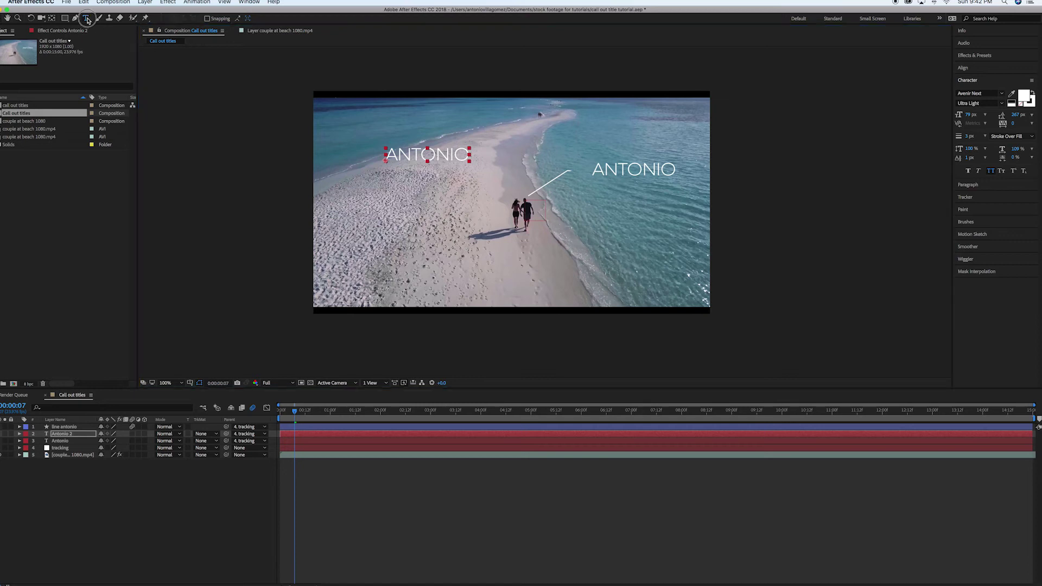
double_click(402, 155)
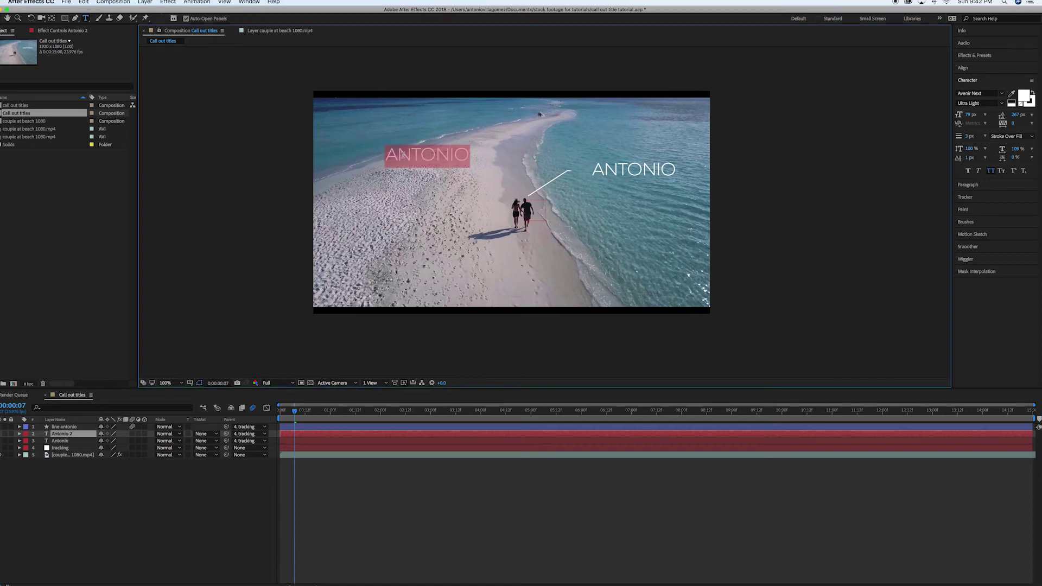
text(K)
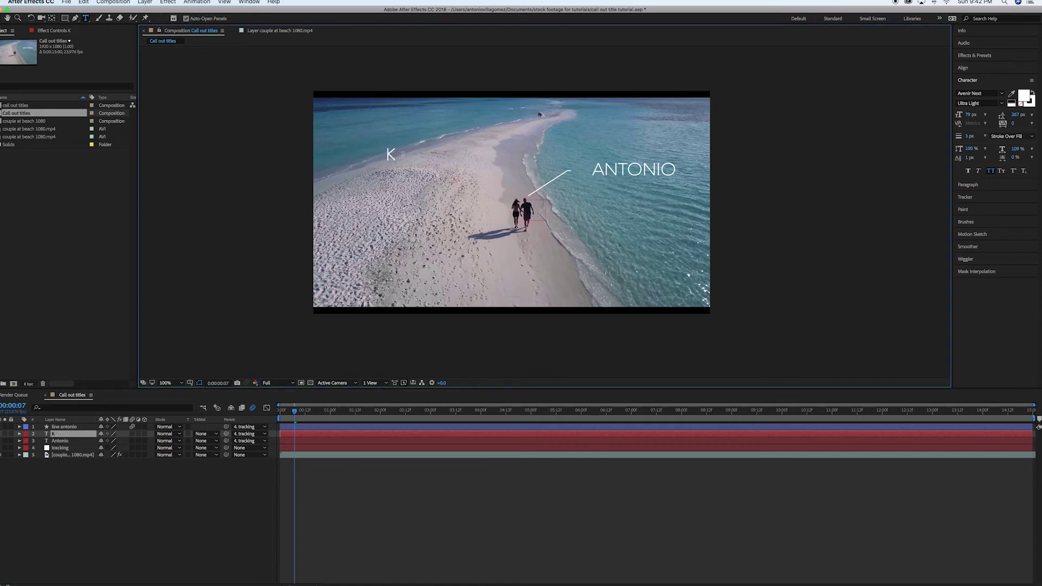
text(ATERINA)
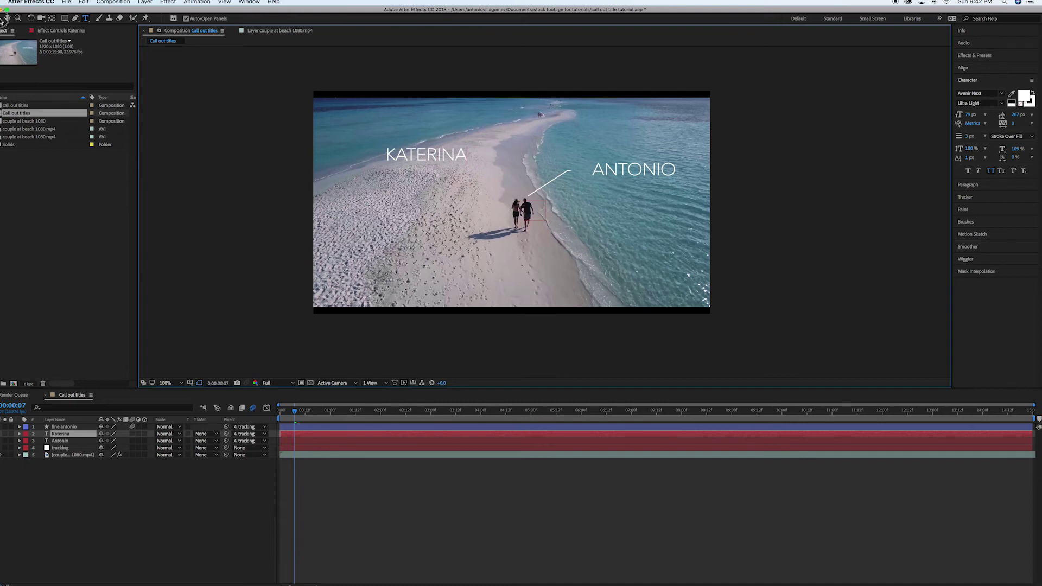
click(7, 18)
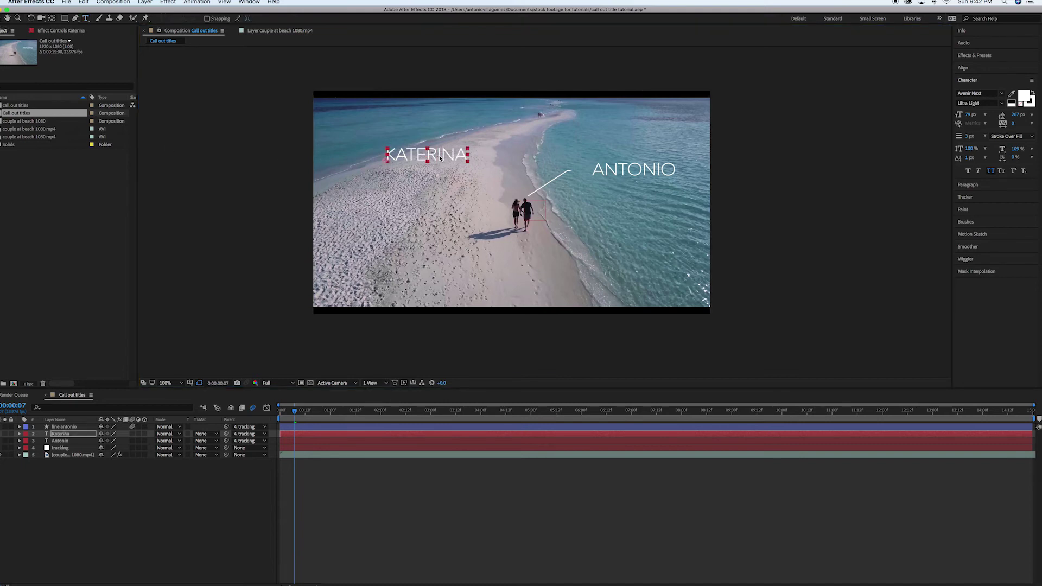
click(285, 412)
click(281, 412)
click(163, 501)
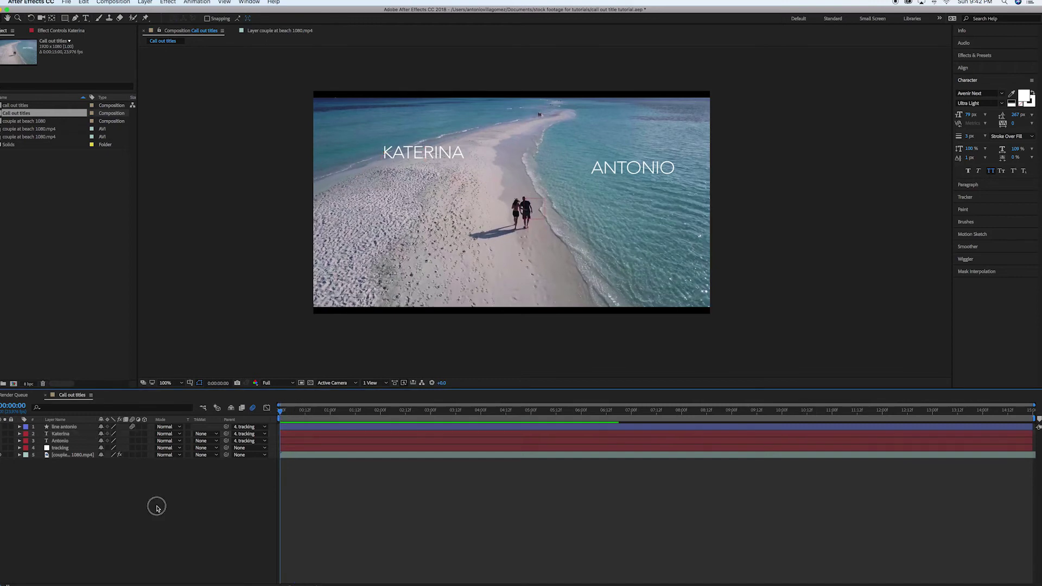
Step: Start a new motion track on the "couple at beach 1080.mp4" footage layer at the first frame
click(84, 456)
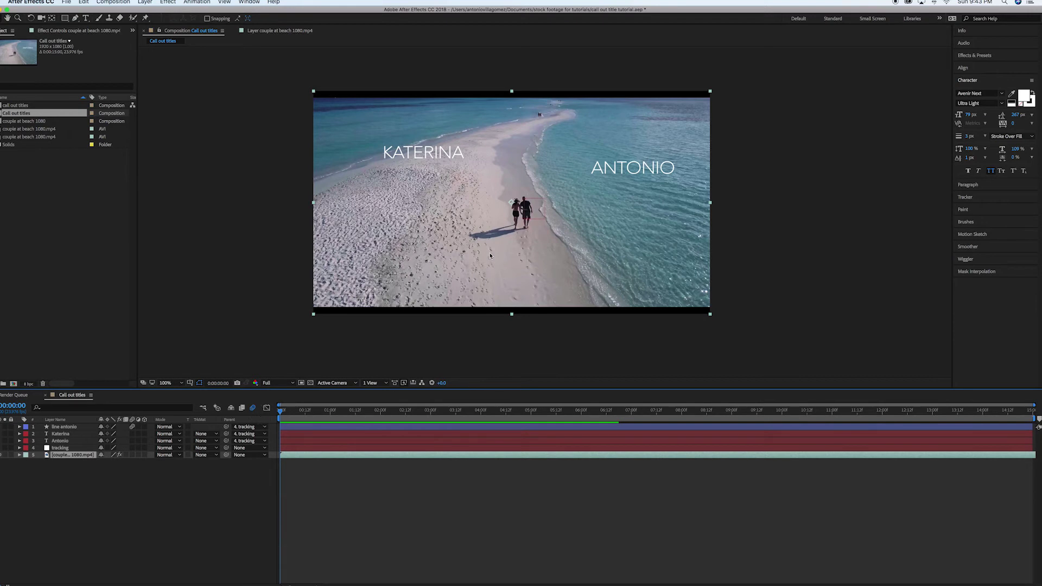
scroll(515, 208, up, 1)
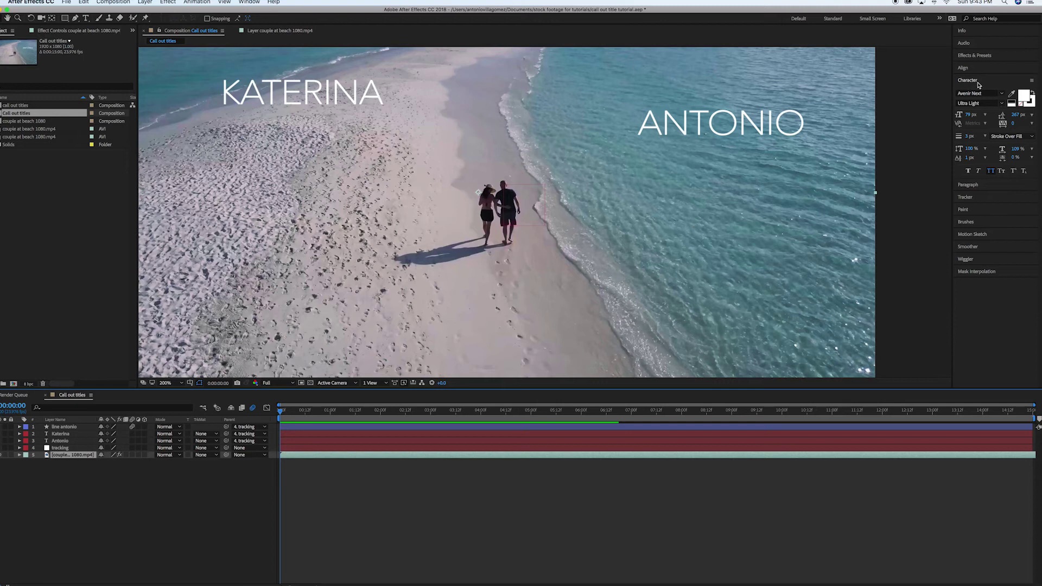
click(972, 197)
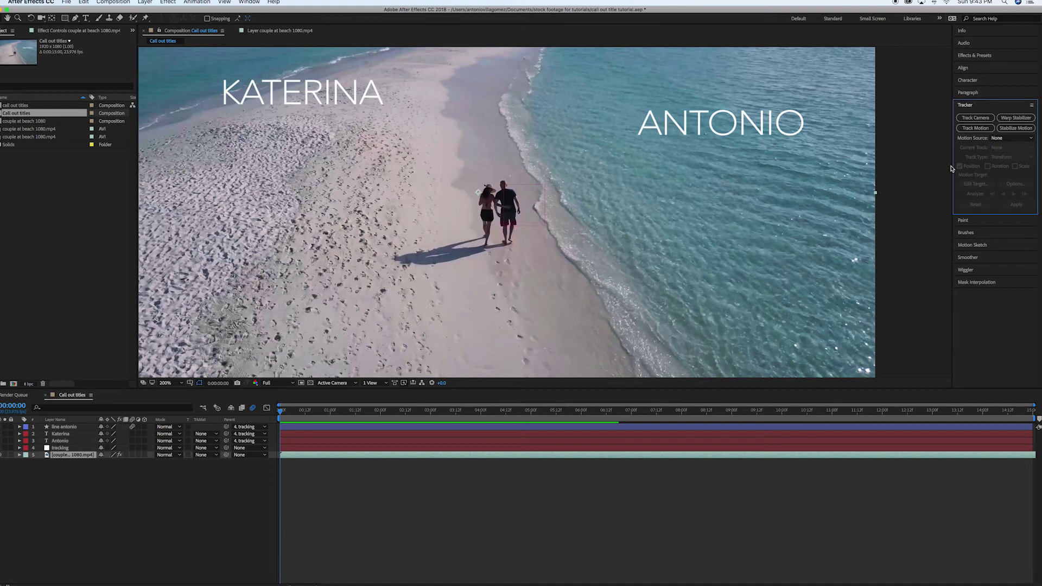
click(974, 129)
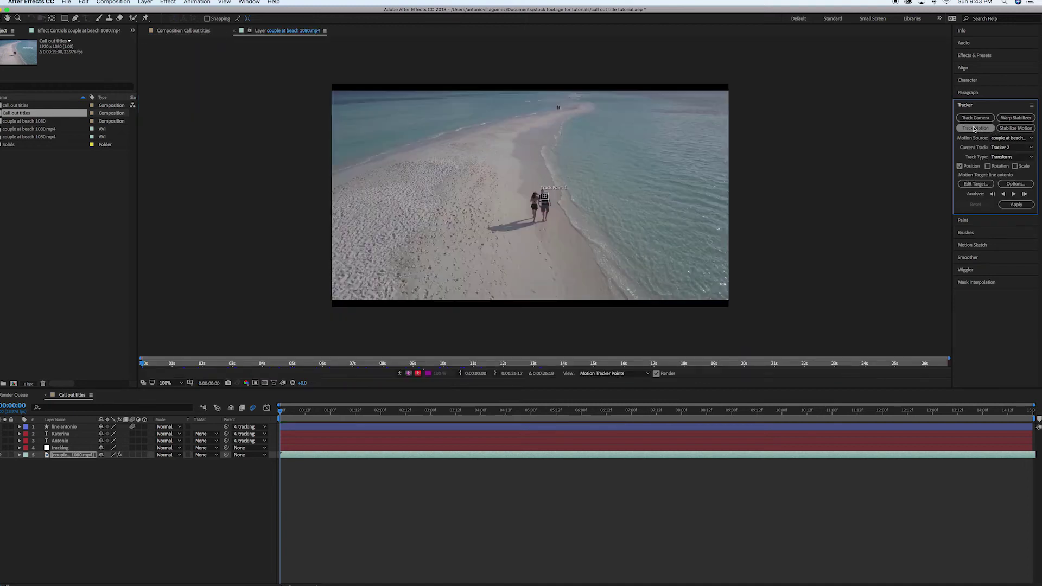
key(period)
key(period)
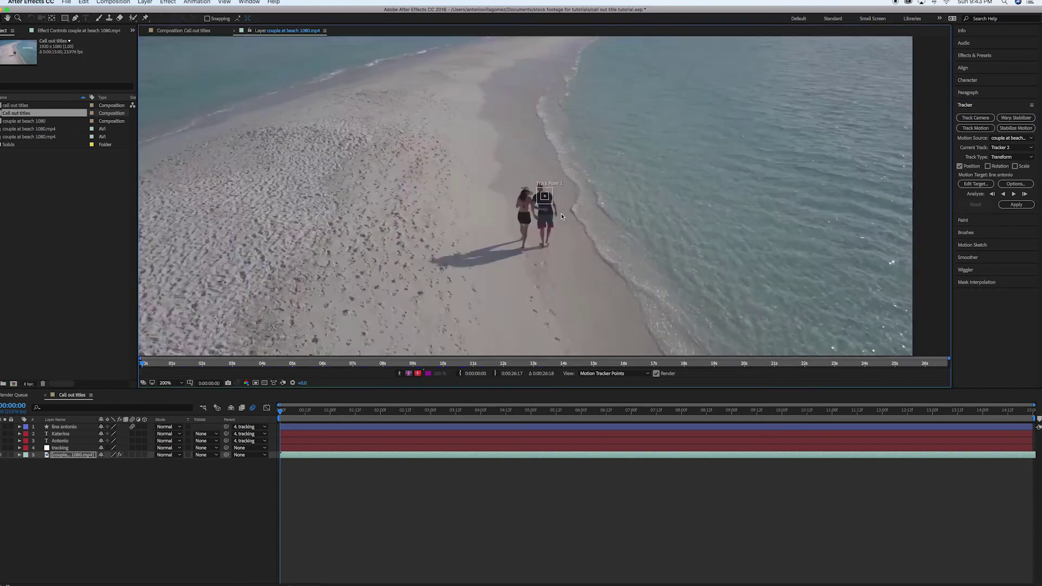
Step: Place the track point on the woman's hat and tighten its search region around her head
click(545, 198)
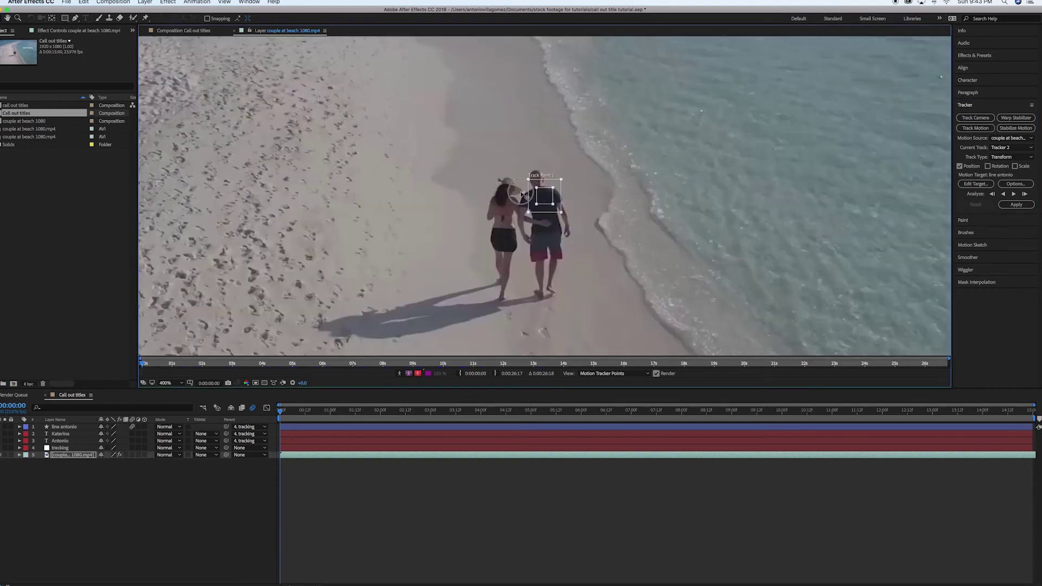
drag(545, 198, 513, 171)
scroll(526, 176, up, 2)
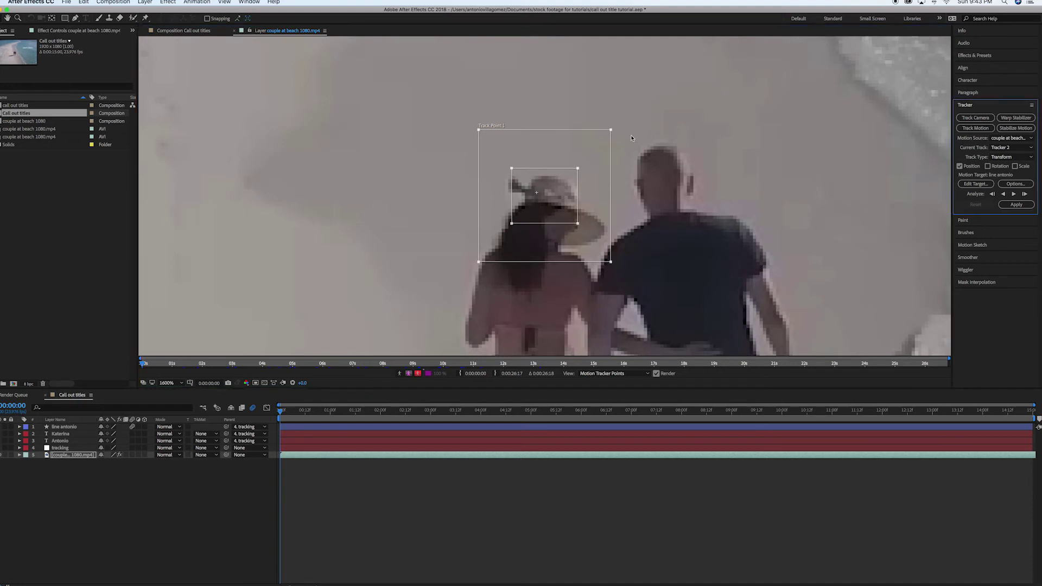
drag(610, 131, 602, 149)
drag(487, 151, 487, 153)
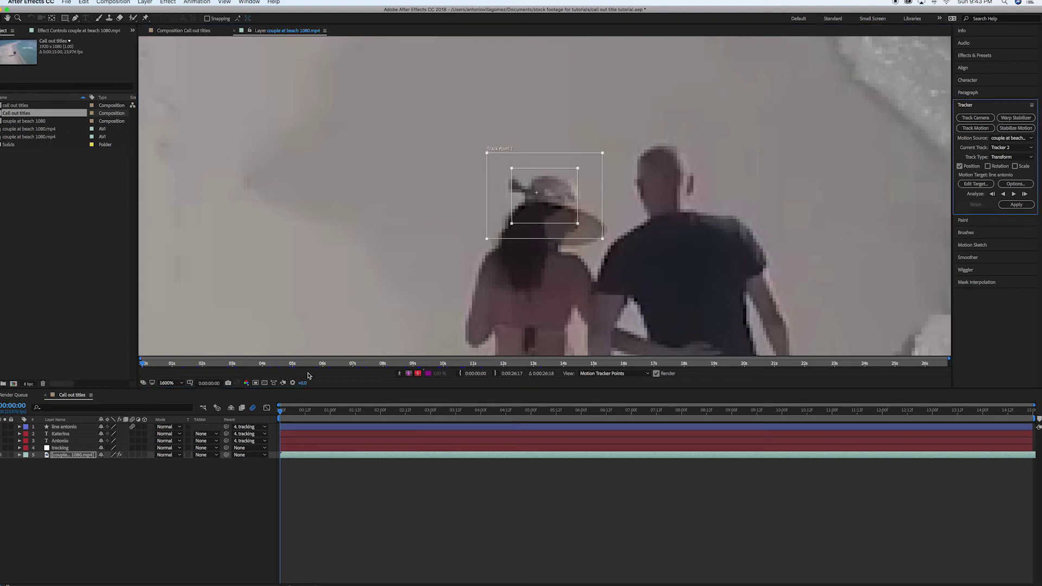
drag(282, 413, 258, 414)
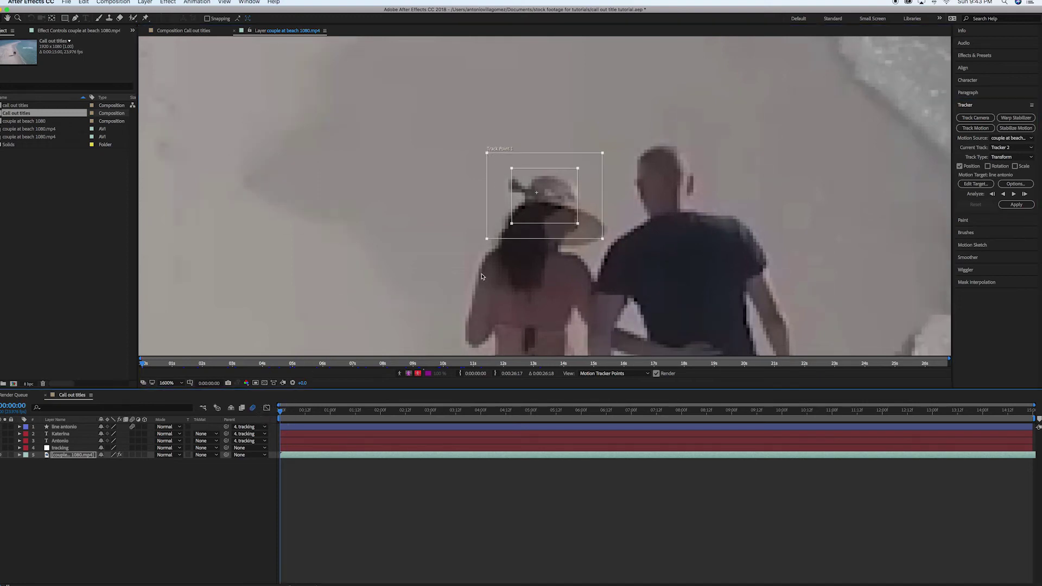
Step: Analyze the woman's track forward through the clip, then return to the first frame and inspect the motion path
scroll(481, 277, down, 6)
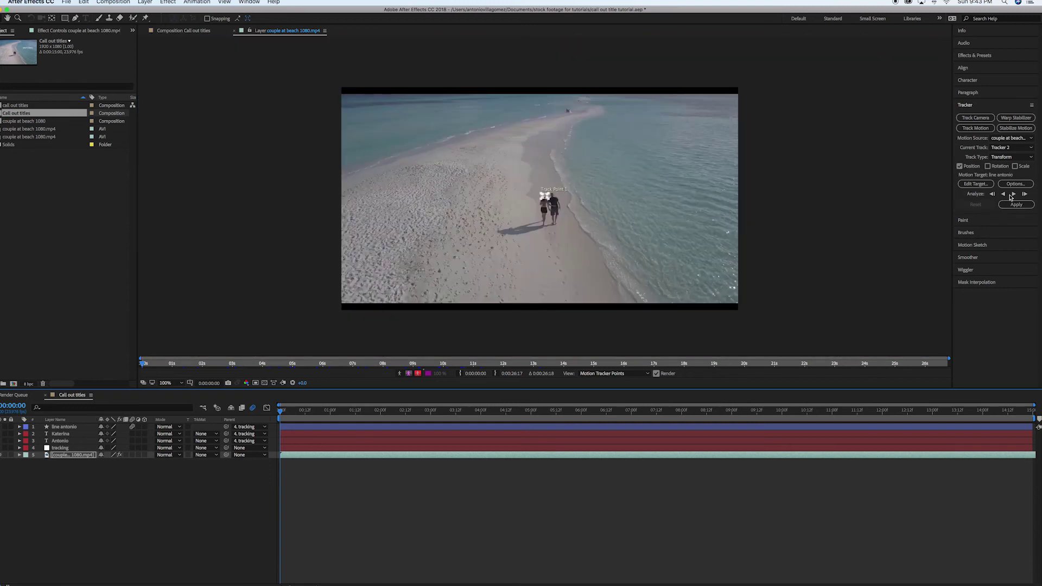
click(1015, 195)
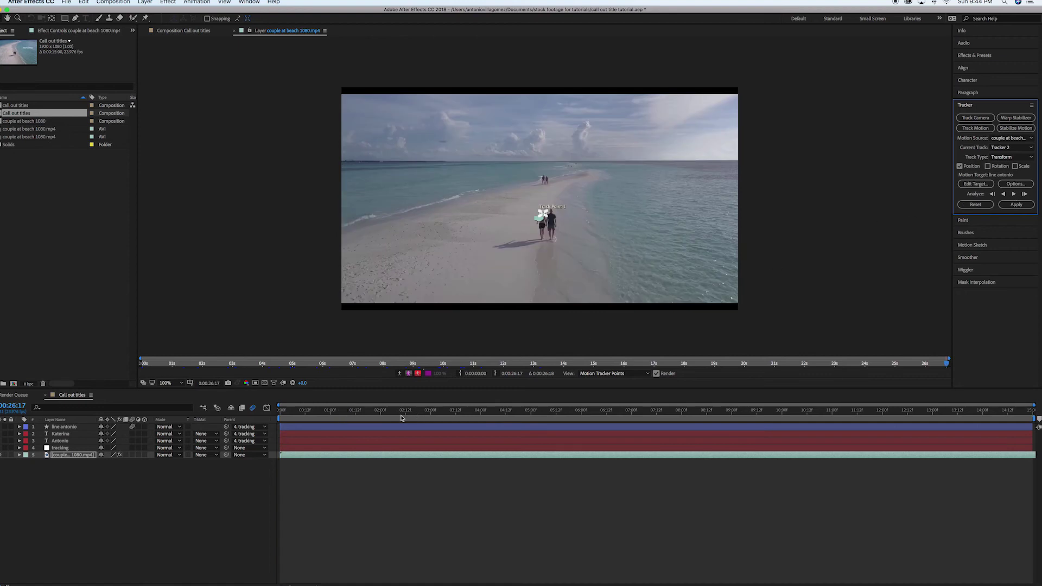
drag(396, 412, 277, 432)
scroll(589, 349, up, 3)
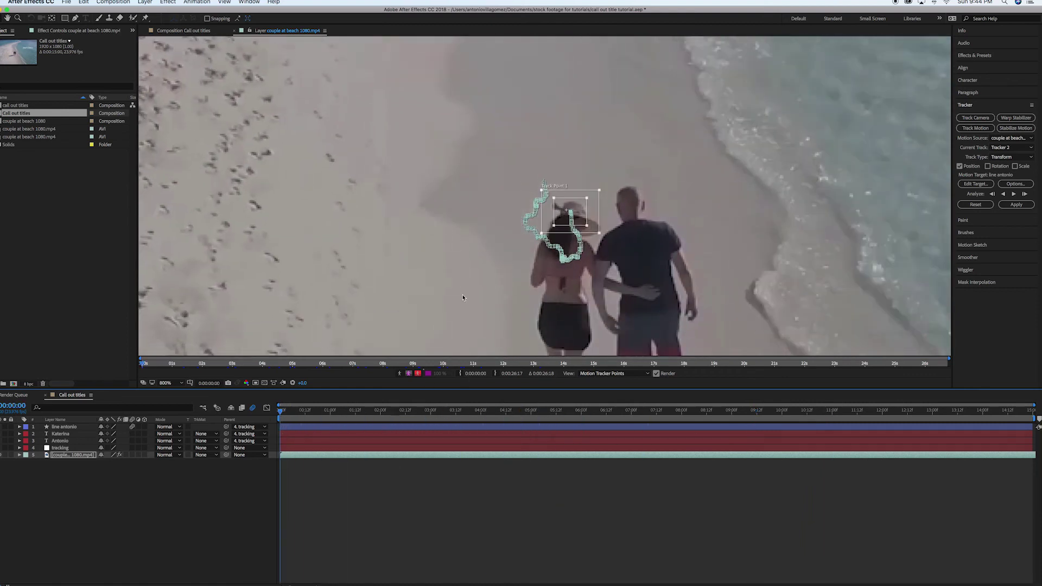
scroll(463, 297, down, 2)
scroll(463, 298, down, 1)
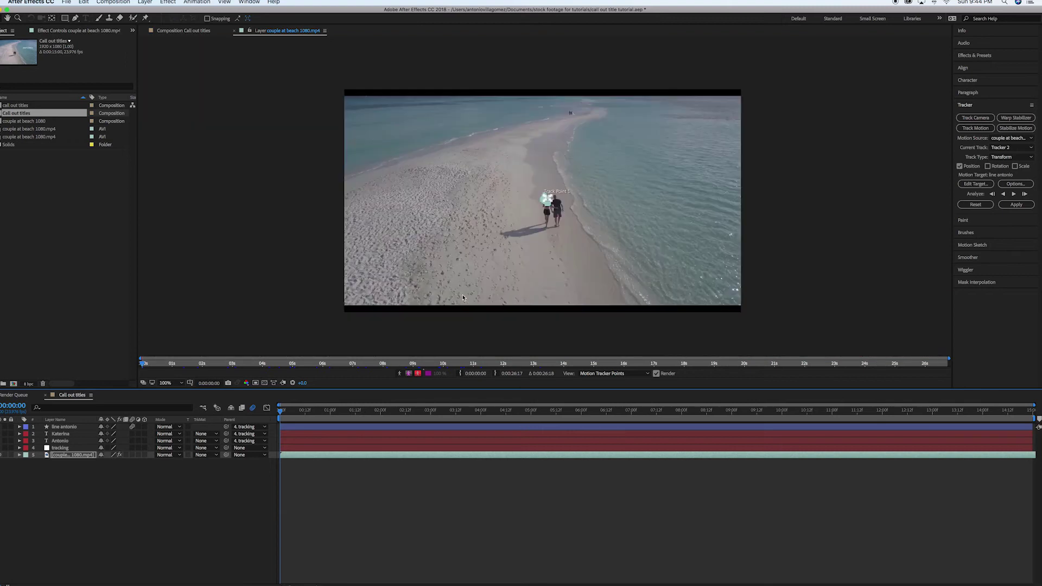
Step: Create a null object, name it "tarcking" plus the woman's short name, and move it directly above the "tracking" layer
click(174, 482)
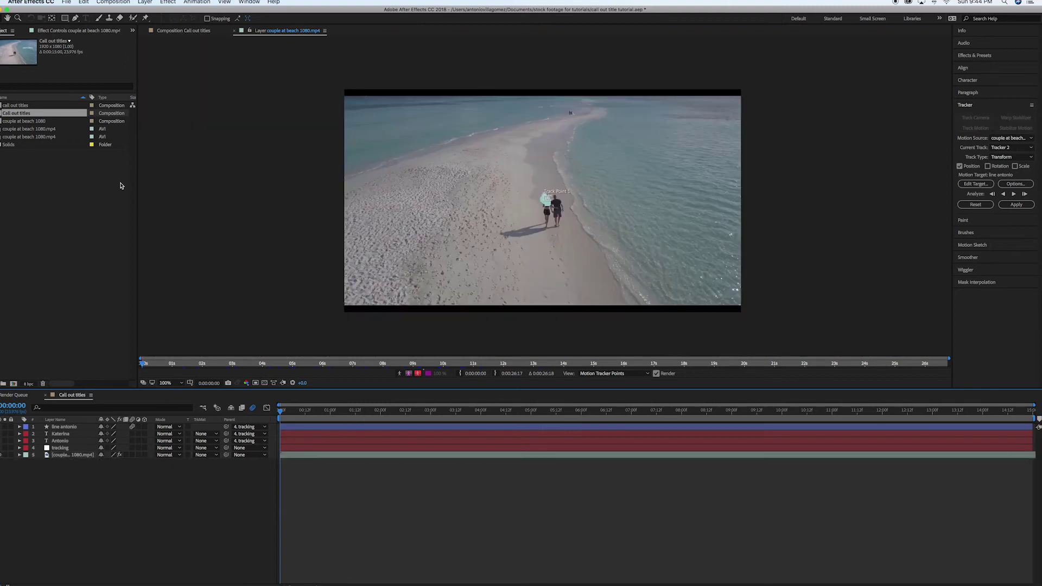
click(148, 2)
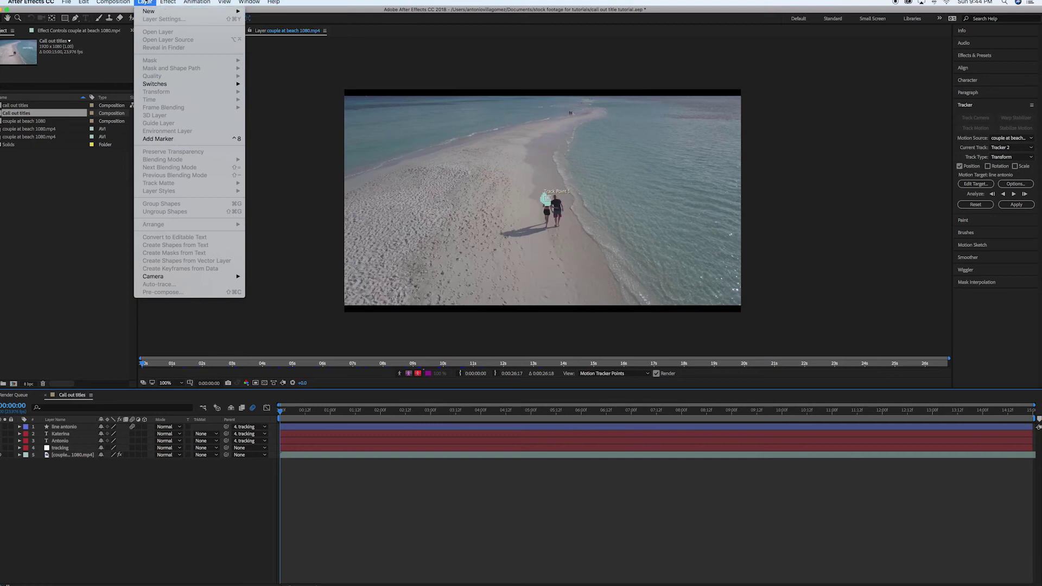
mouse_move(148, 10)
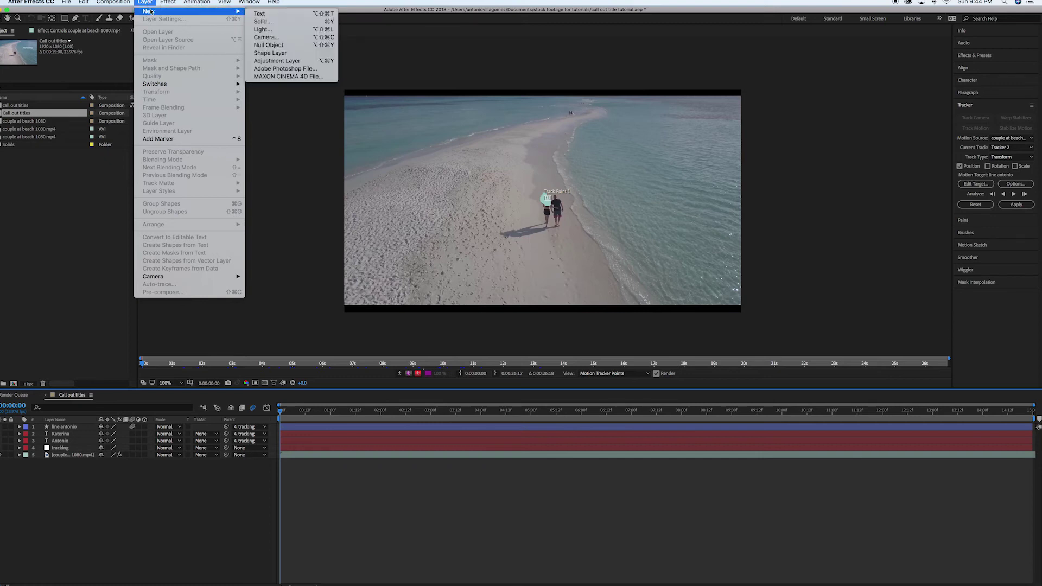
click(277, 45)
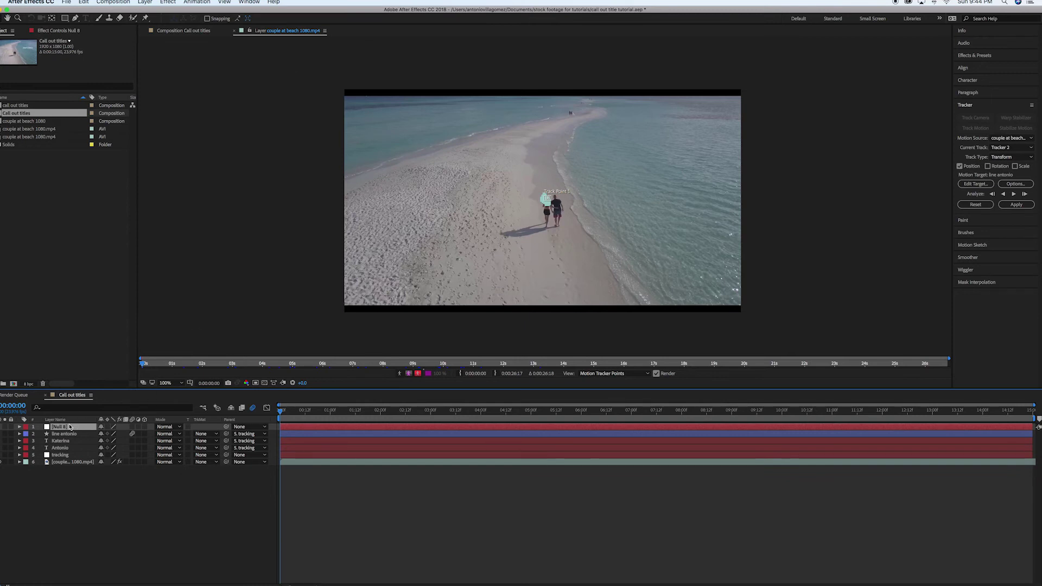
key(Return)
text(tarcking Kat)
click(91, 493)
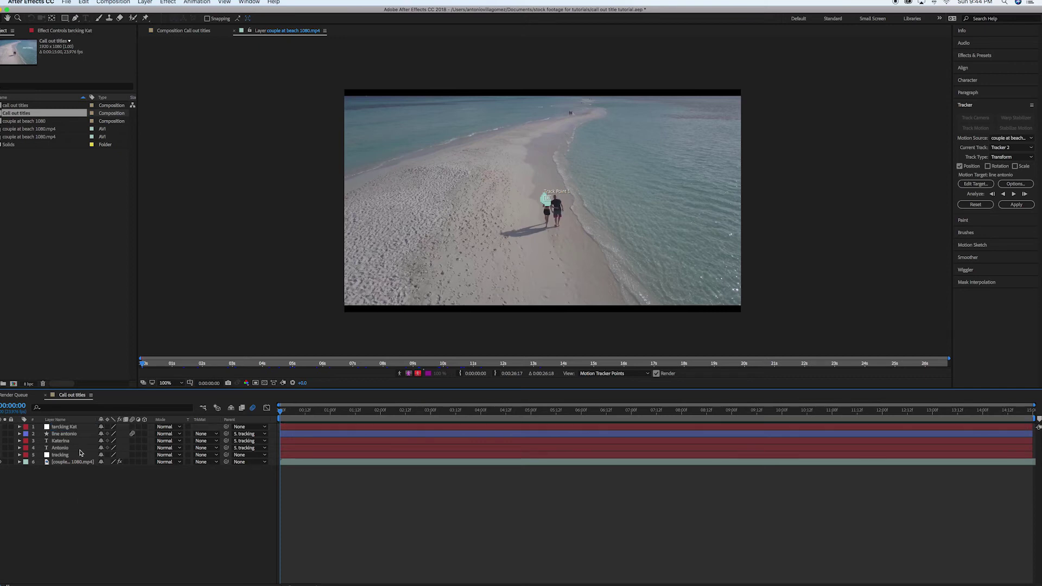
drag(76, 427, 77, 452)
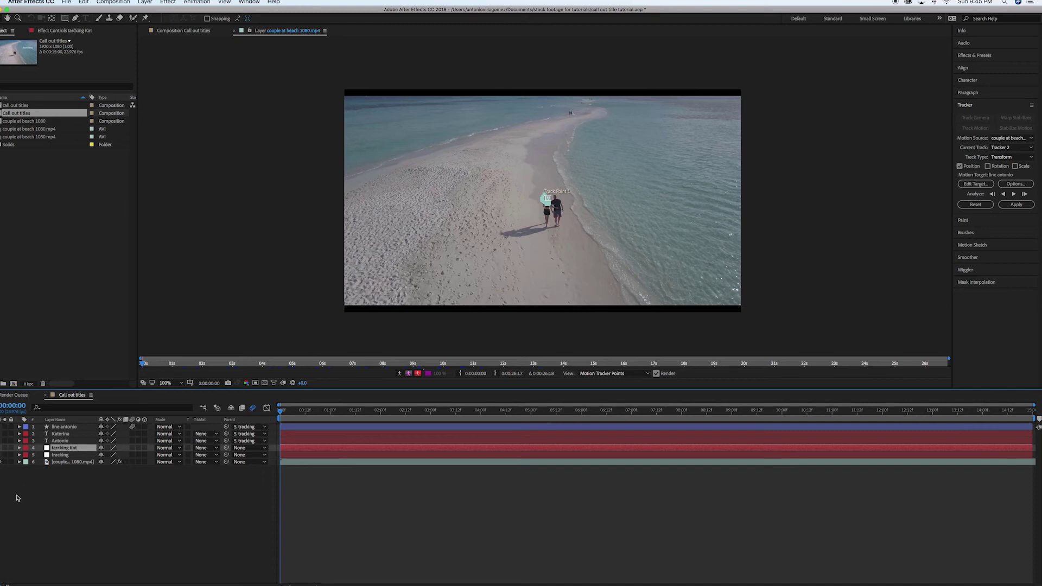
Step: Set the motion target of Tracker 2 to the woman's tracking null and apply the track in X and Y
click(82, 462)
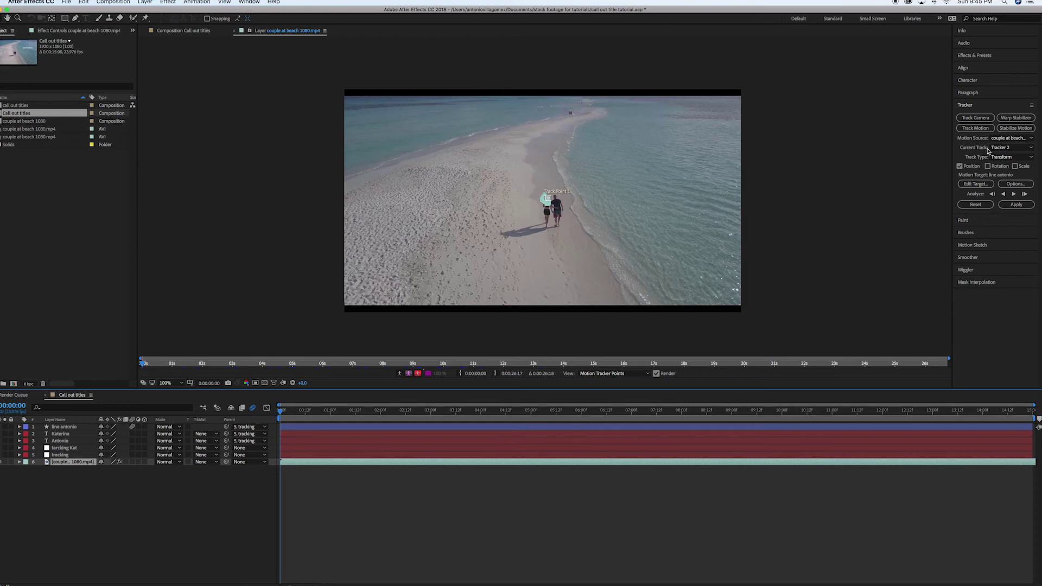
click(1012, 148)
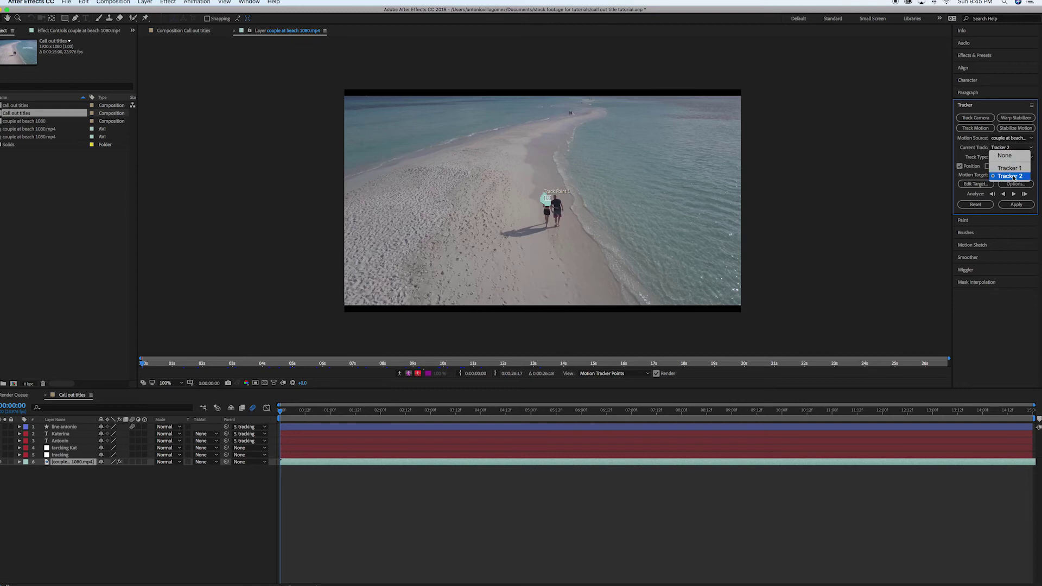
click(1009, 176)
click(980, 187)
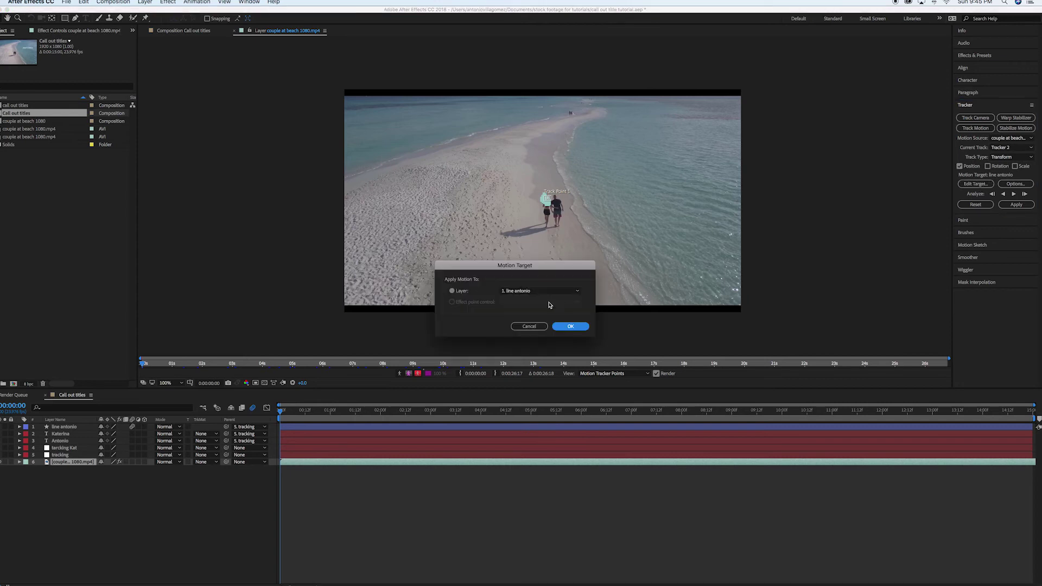
click(541, 291)
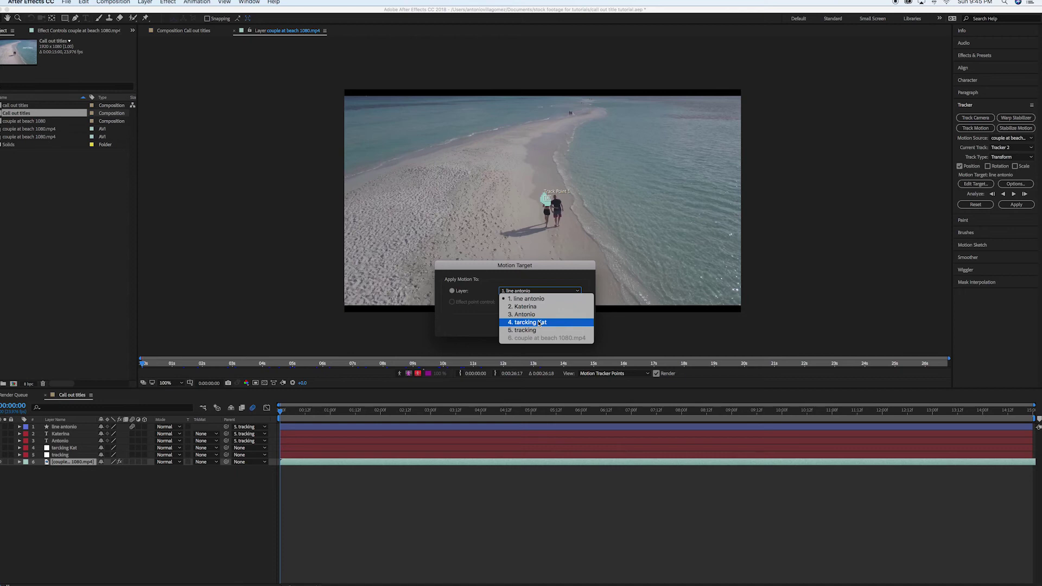
click(539, 324)
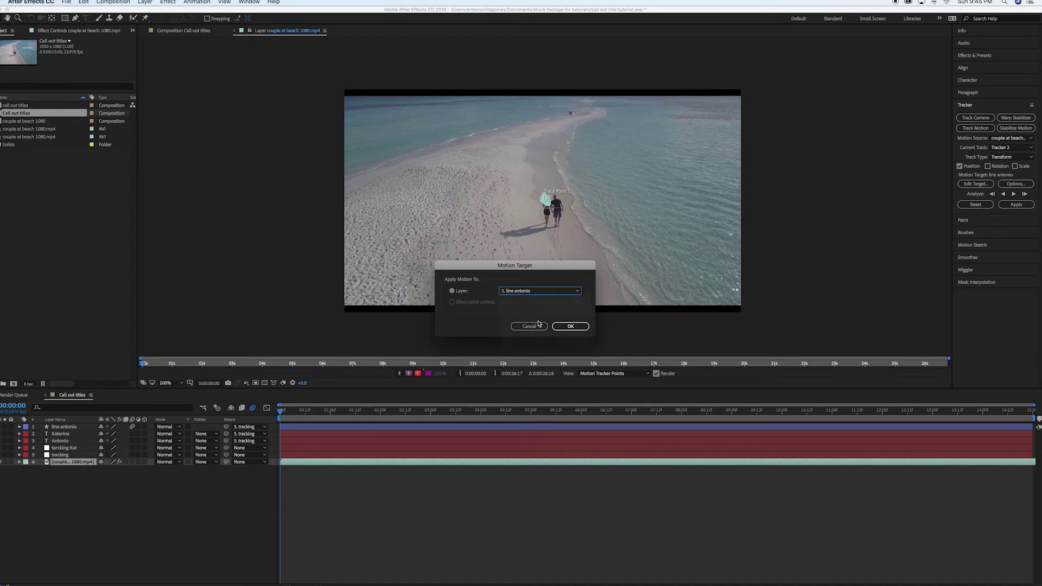
click(576, 328)
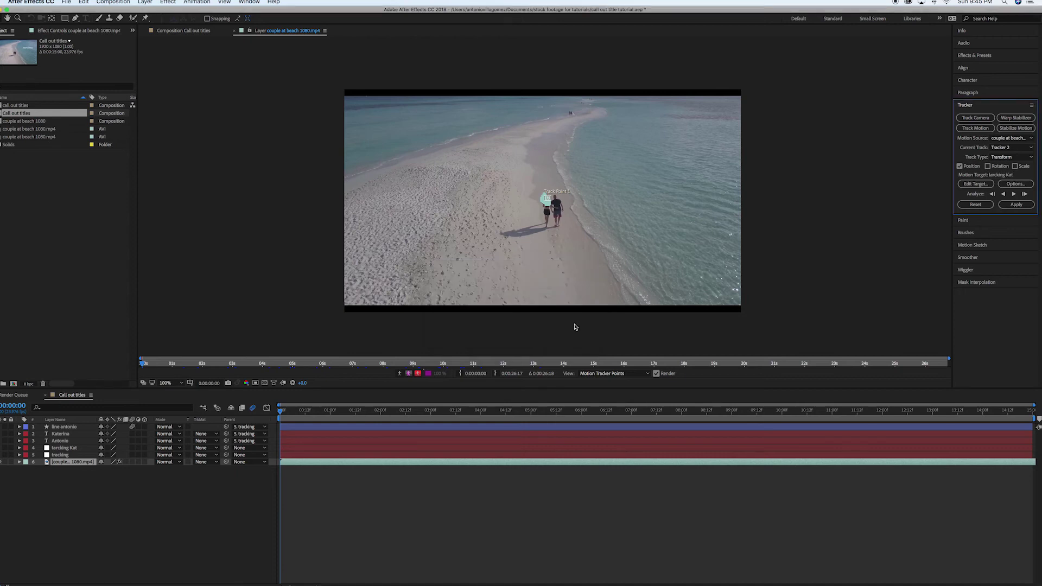
click(1022, 206)
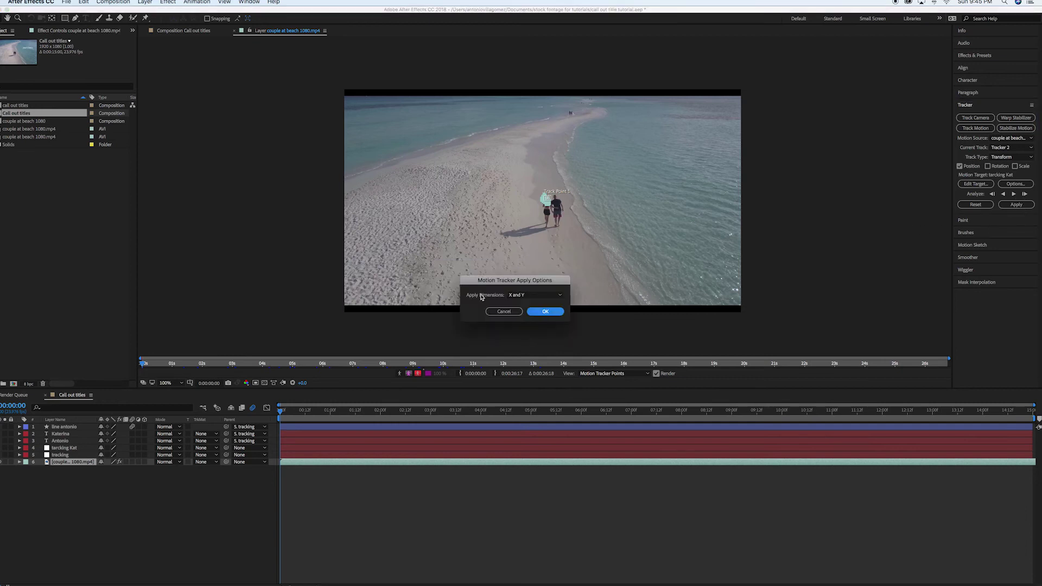
click(546, 311)
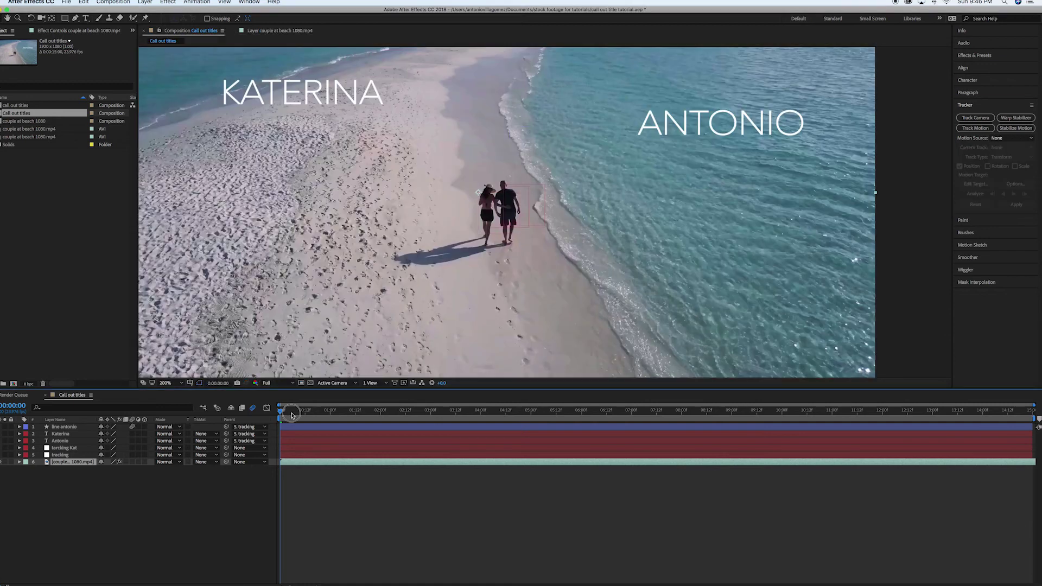
Step: Scrub through the clip to check the applied track, and set the woman's tracking null's label colour to green
drag(281, 414, 545, 416)
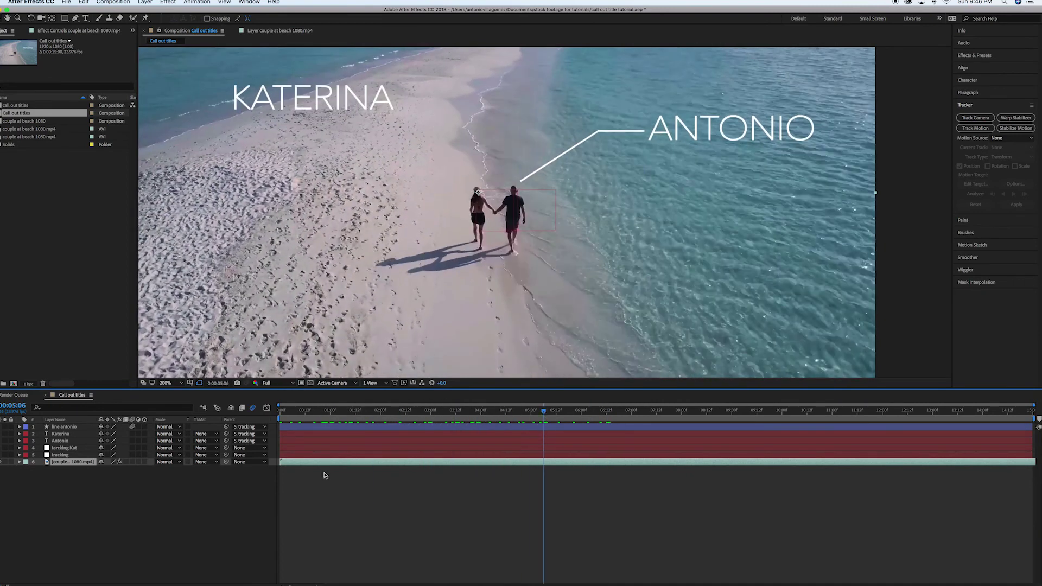
click(25, 448)
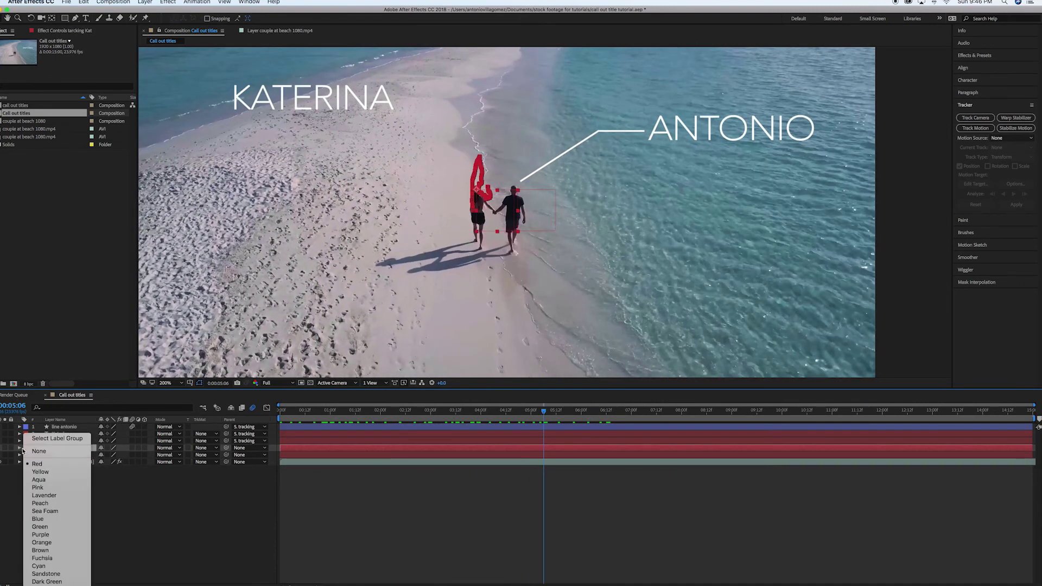
click(46, 487)
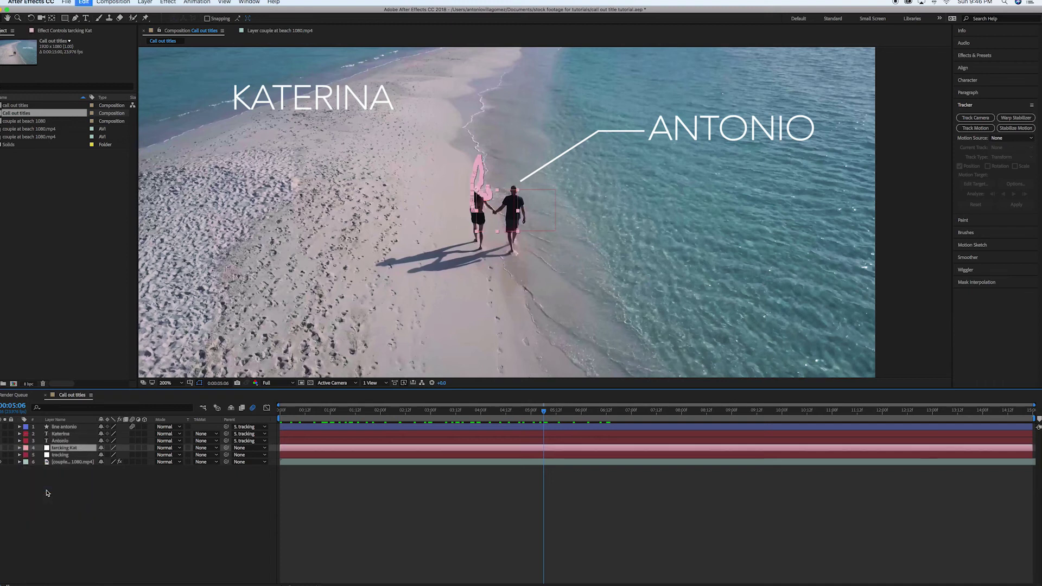
click(26, 450)
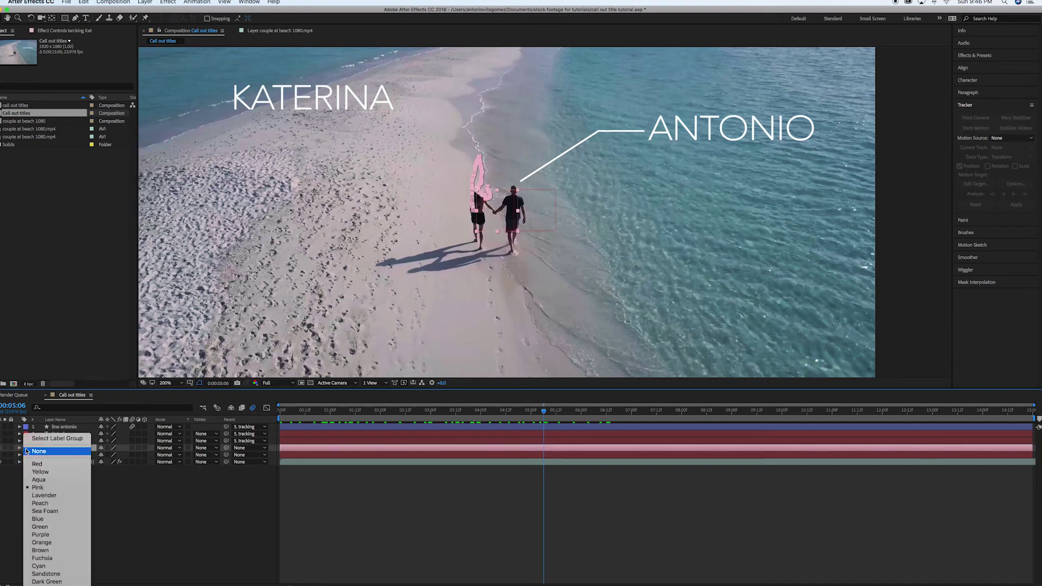
click(50, 528)
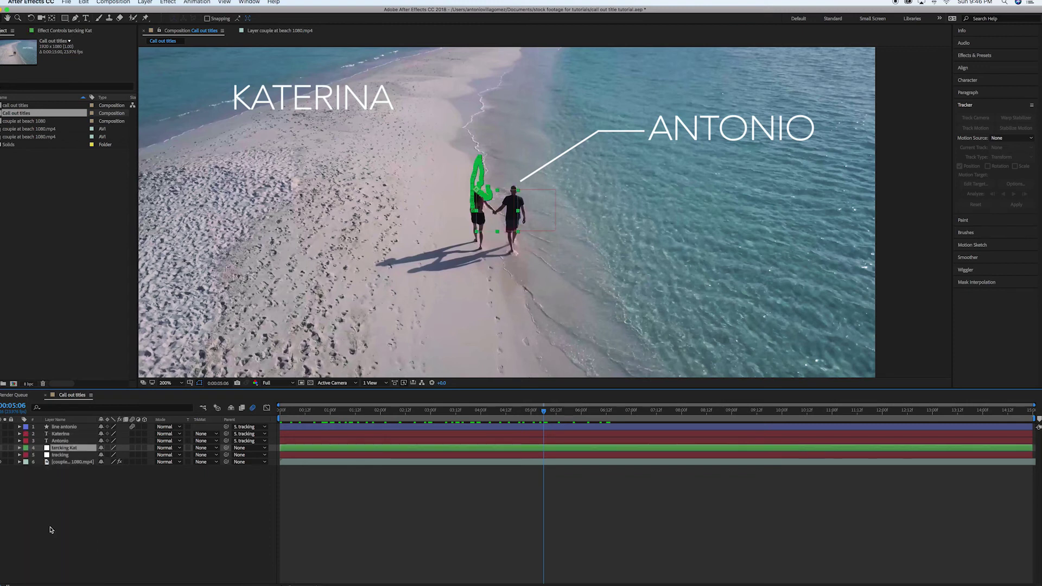
Step: At the first frame, parent the woman's name text layer to her green tracking null and preview the motion
drag(540, 417, 275, 427)
scroll(400, 326, down, 2)
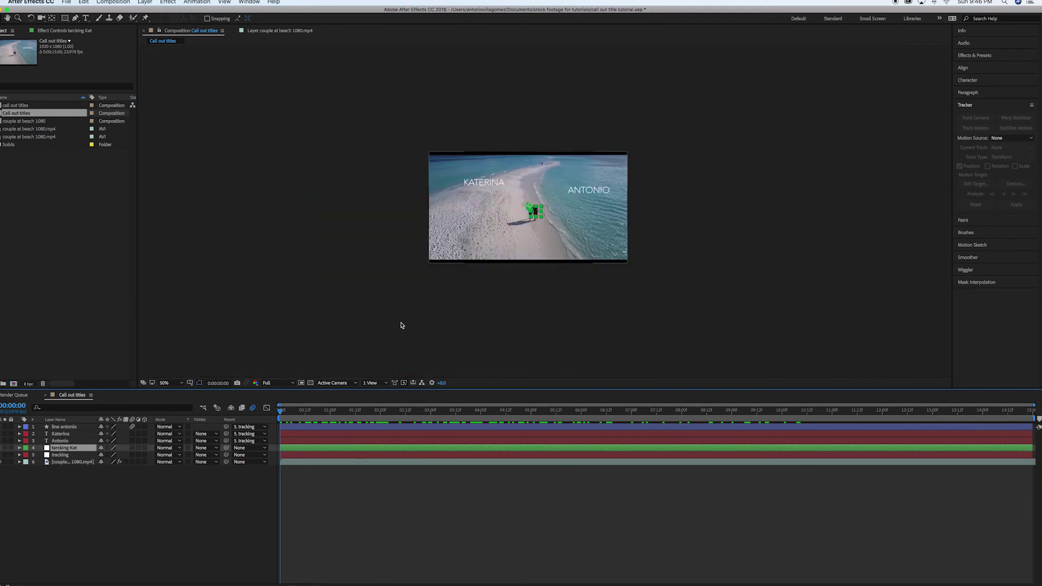
scroll(402, 326, up, 1)
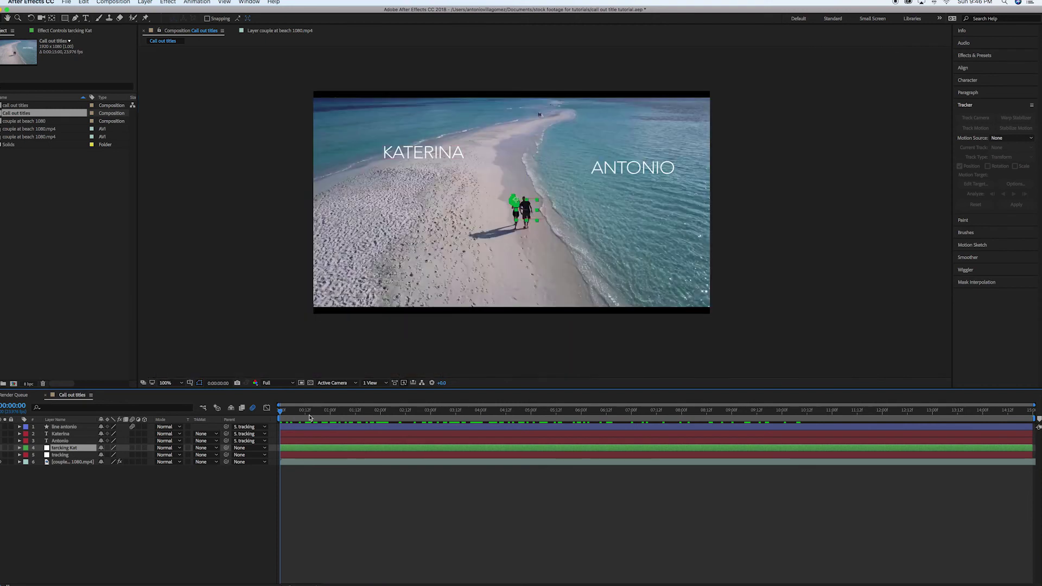
click(76, 478)
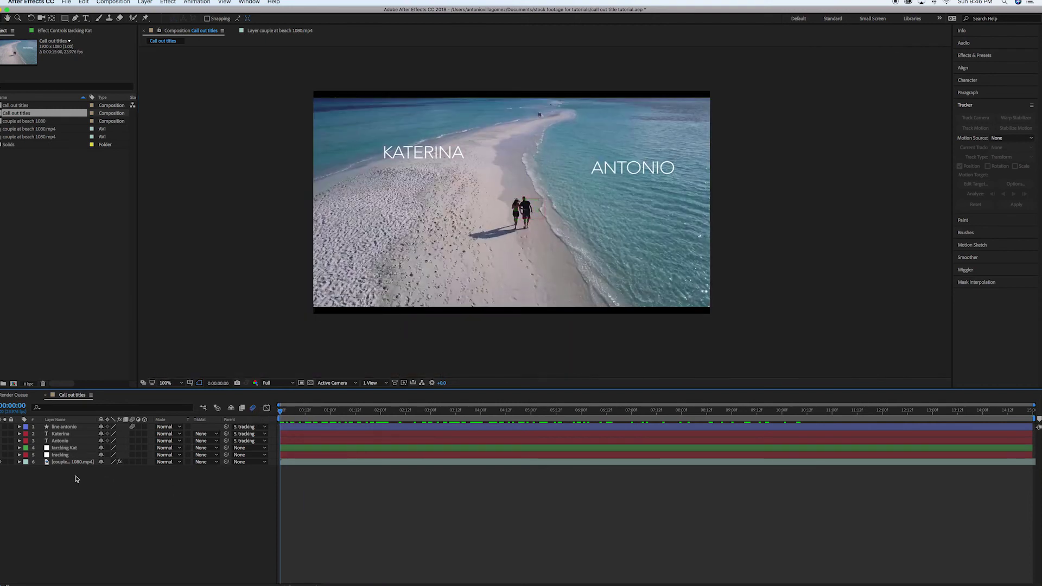
click(65, 449)
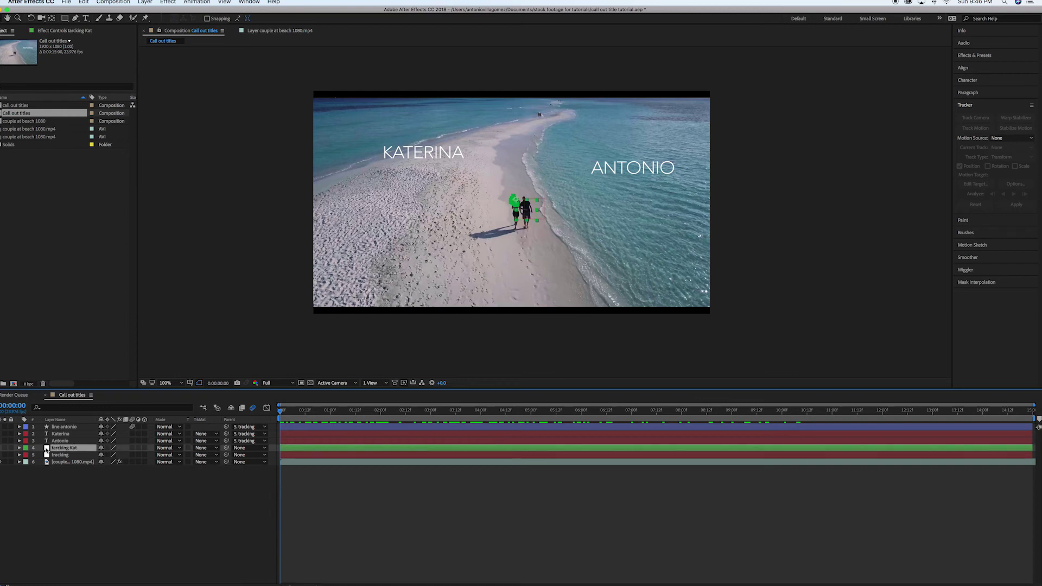
click(74, 435)
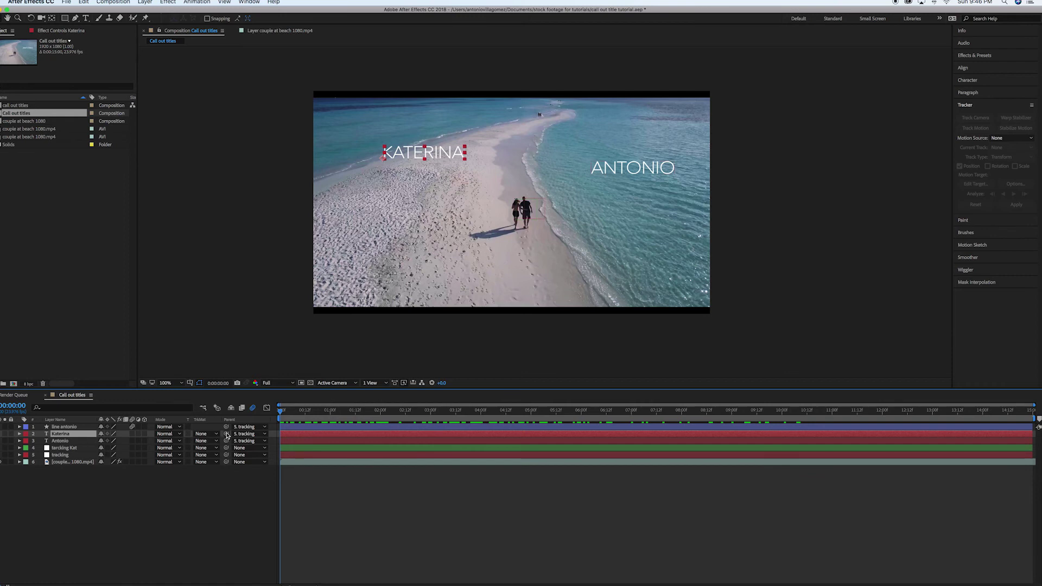
drag(227, 435, 75, 451)
drag(78, 450, 76, 451)
key(space)
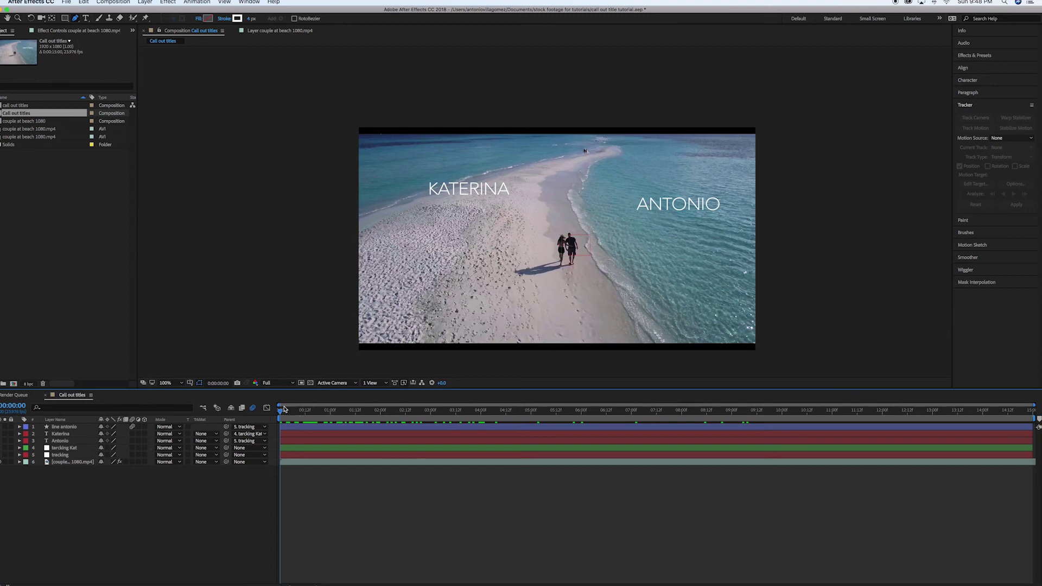
Step: Draw a two-segment call-out line with the Pen tool from the woman's head up and across to her name text
drag(293, 413, 260, 417)
key(period)
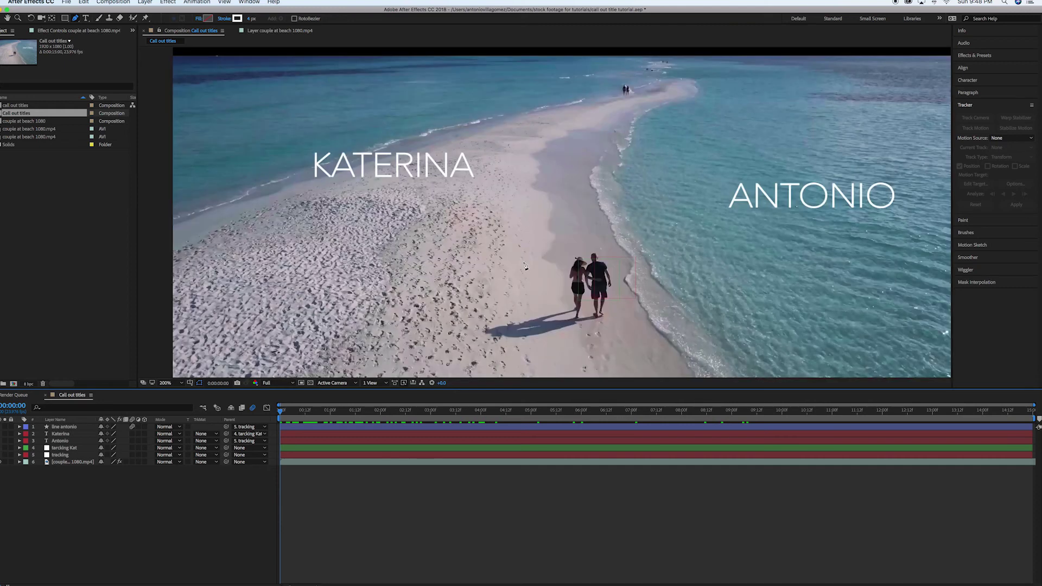
click(573, 255)
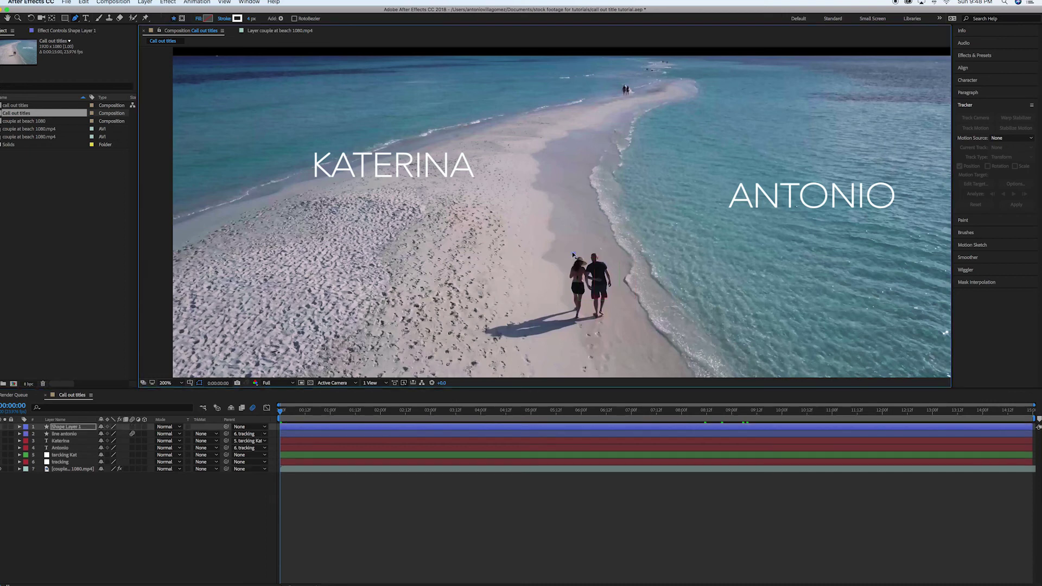
click(543, 169)
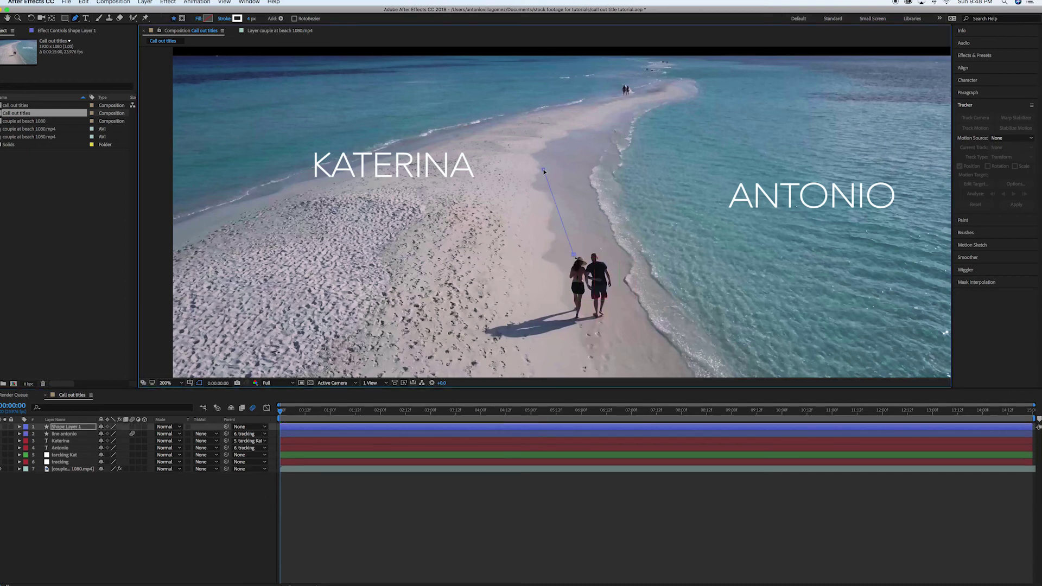
click(484, 166)
drag(485, 165, 484, 167)
key(v)
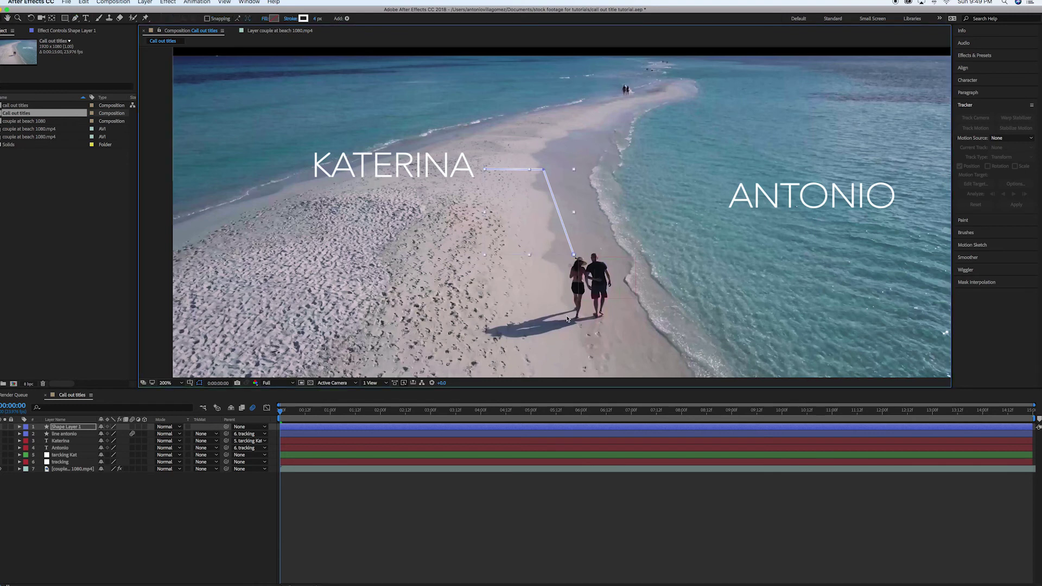
click(475, 508)
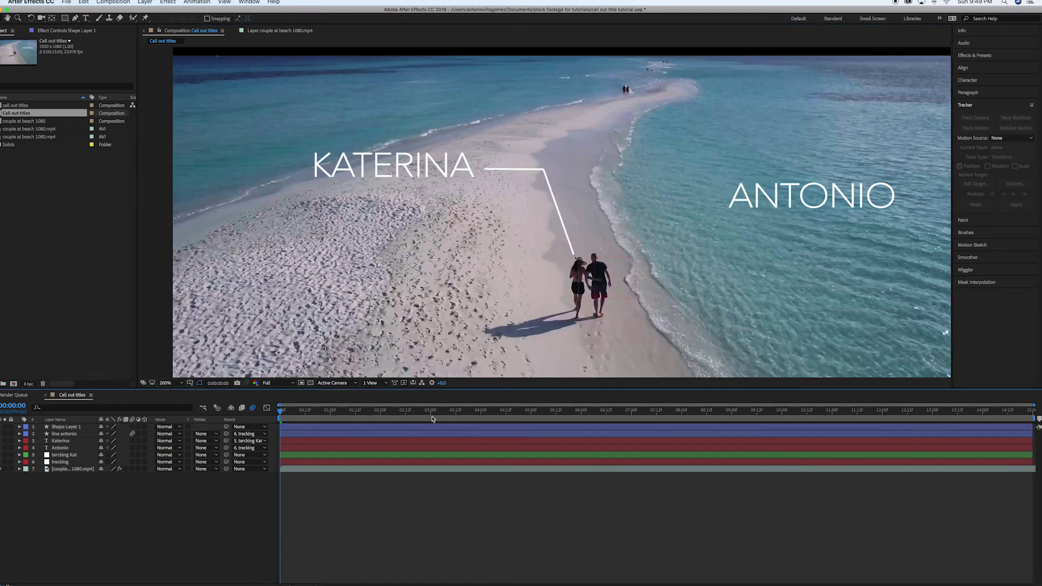
Step: Scrub to check the new line, return to the first frame and rename its shape layer as the woman's line
drag(305, 413, 269, 423)
click(62, 427)
key(Return)
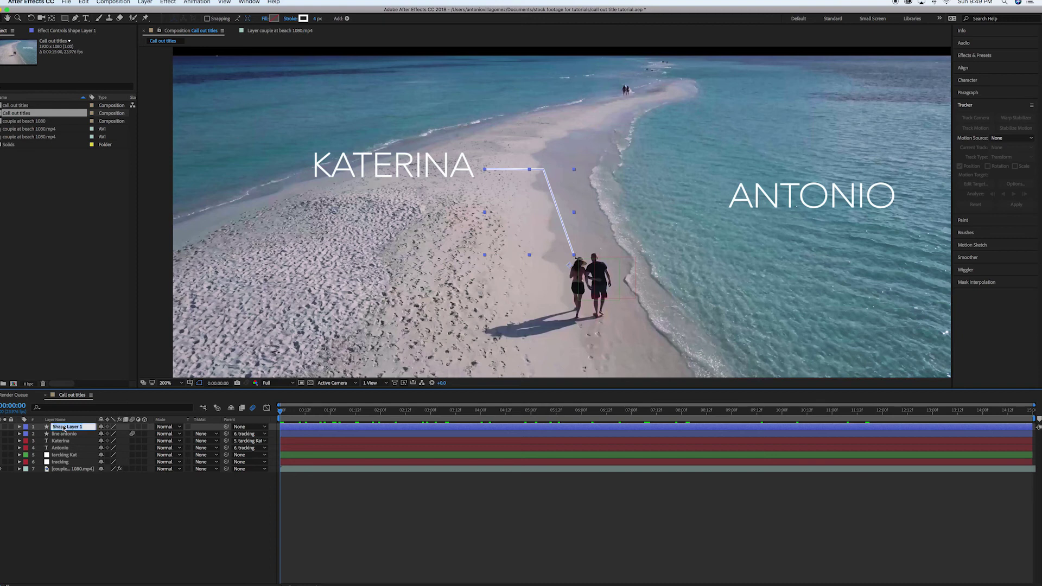
text(Kats line)
key(Return)
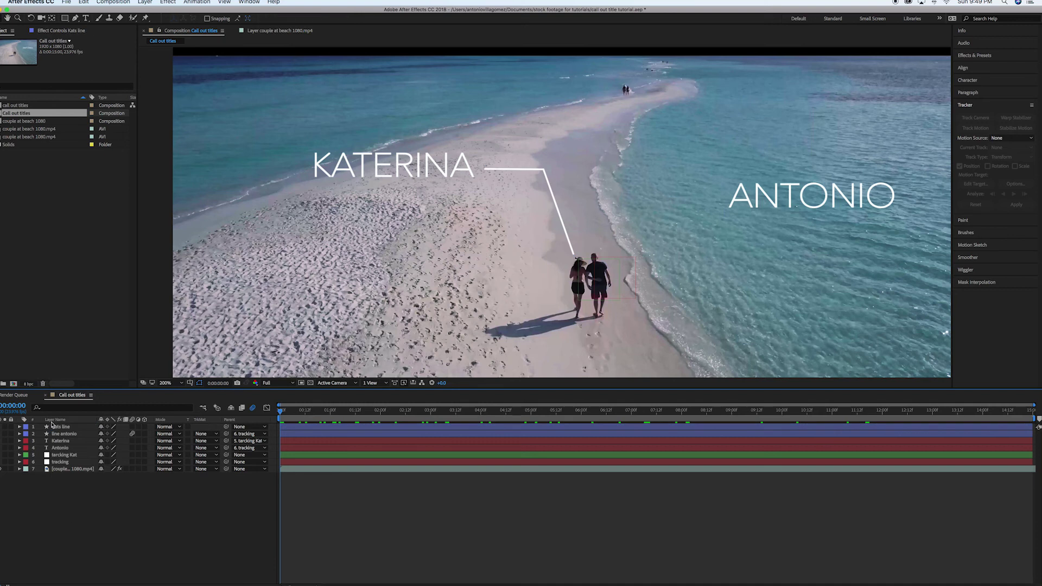
Step: Add Trim Paths to the woman's line layer and keyframe its End at 0% on the first frame
click(19, 427)
click(150, 434)
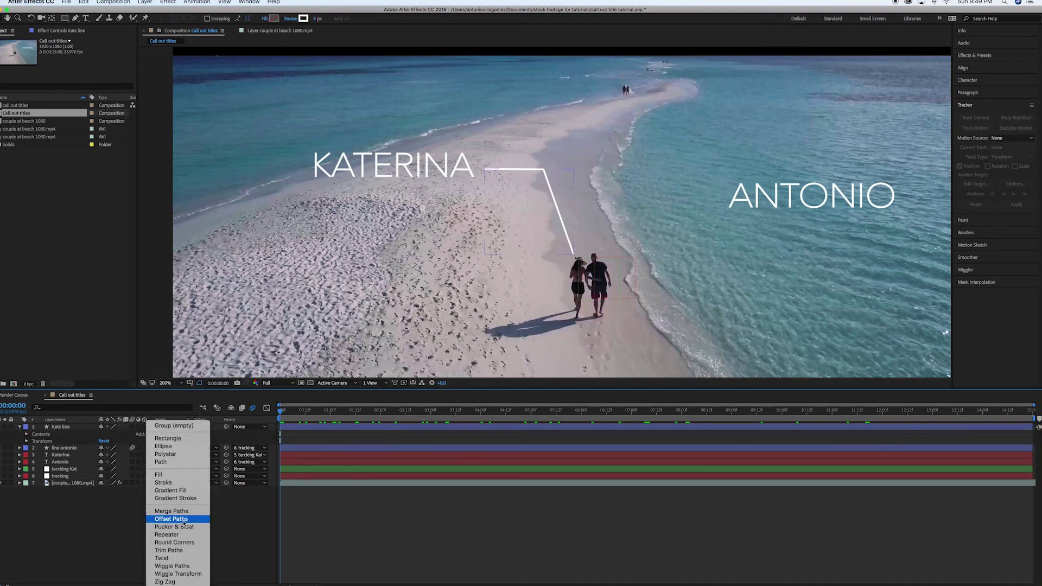
click(183, 551)
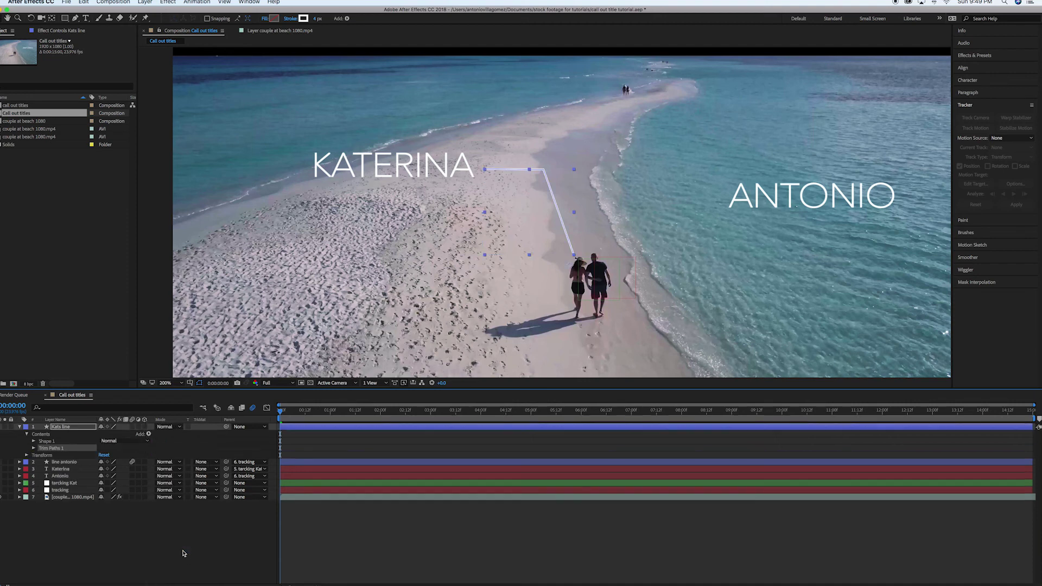
click(34, 449)
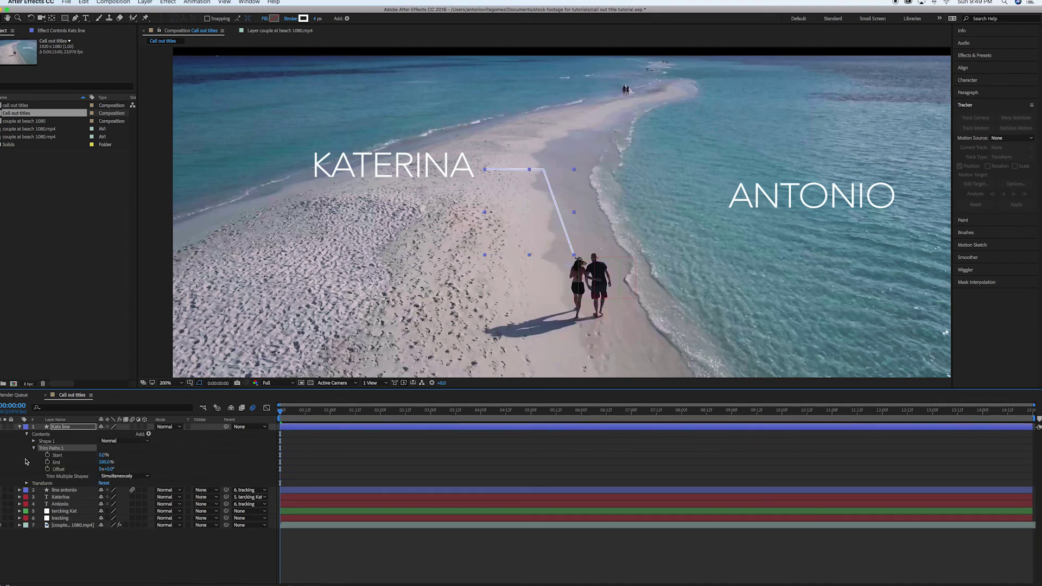
key(space)
key(space)
mouse_move(105, 466)
mouse_down()
mouse_move(8, 467)
mouse_move(2, 491)
mouse_up()
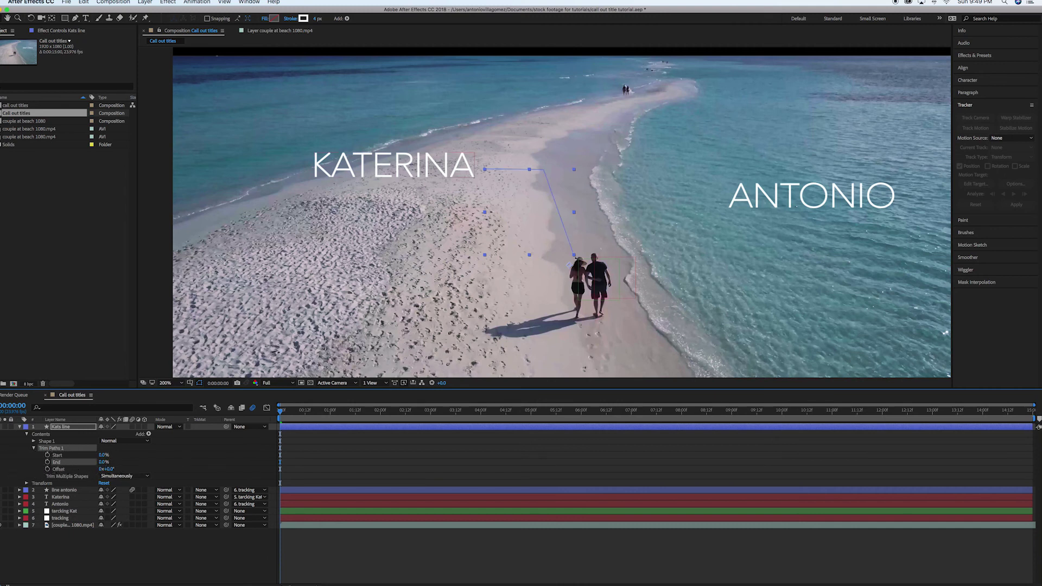
click(48, 462)
Step: Keyframe the Trim Paths End at 100% at frame 20, then shift that keyframe to about one second
drag(284, 416, 322, 417)
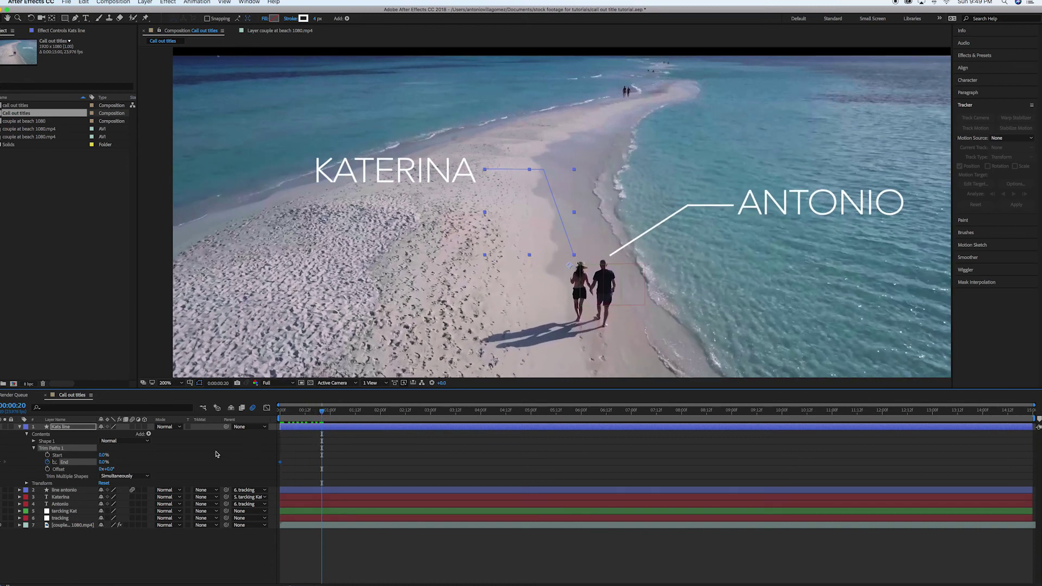
drag(101, 466, 233, 466)
click(105, 462)
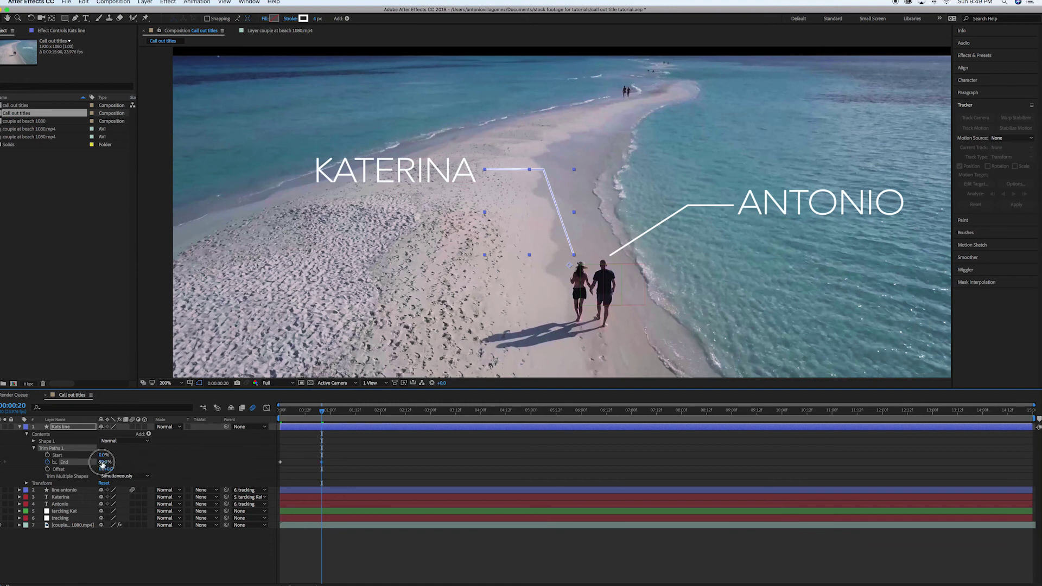
text(100)
key(Return)
drag(322, 463, 334, 462)
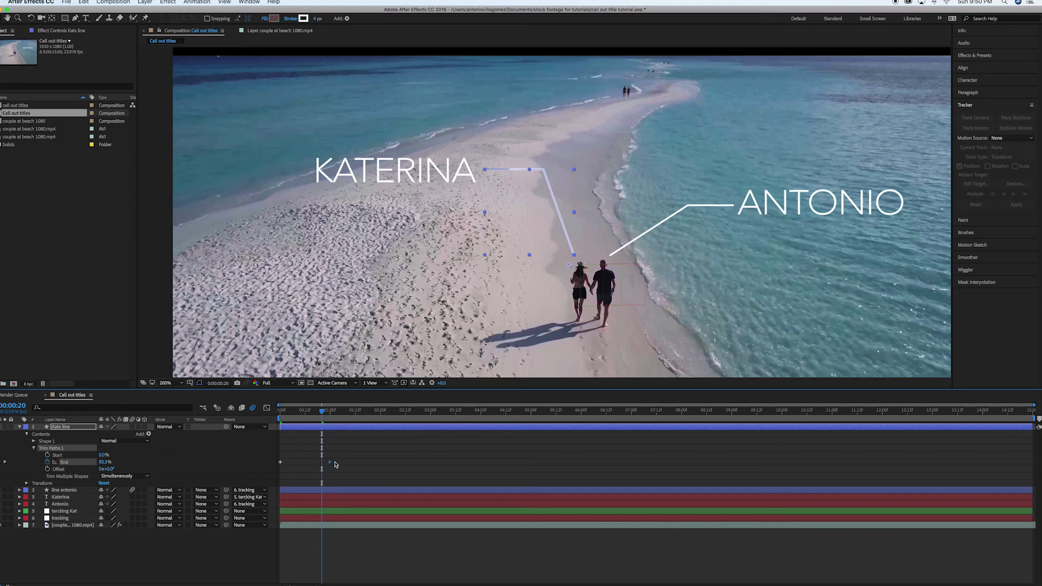
Step: Show the speed graph of the woman's line Trim Paths End and set the first keyframe to about 50 %/sec with 24% influence
click(266, 408)
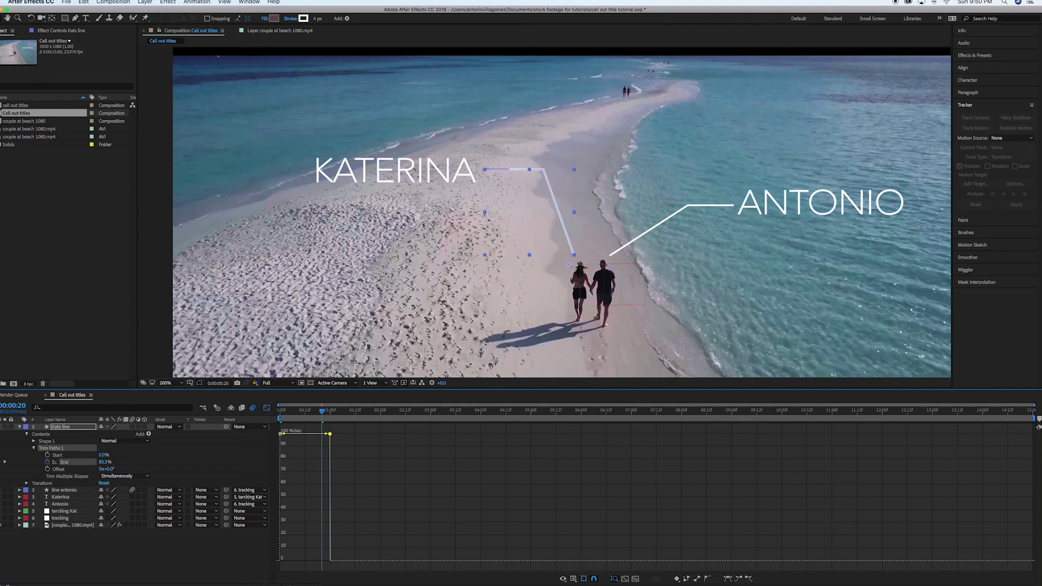
click(625, 580)
drag(320, 497, 337, 498)
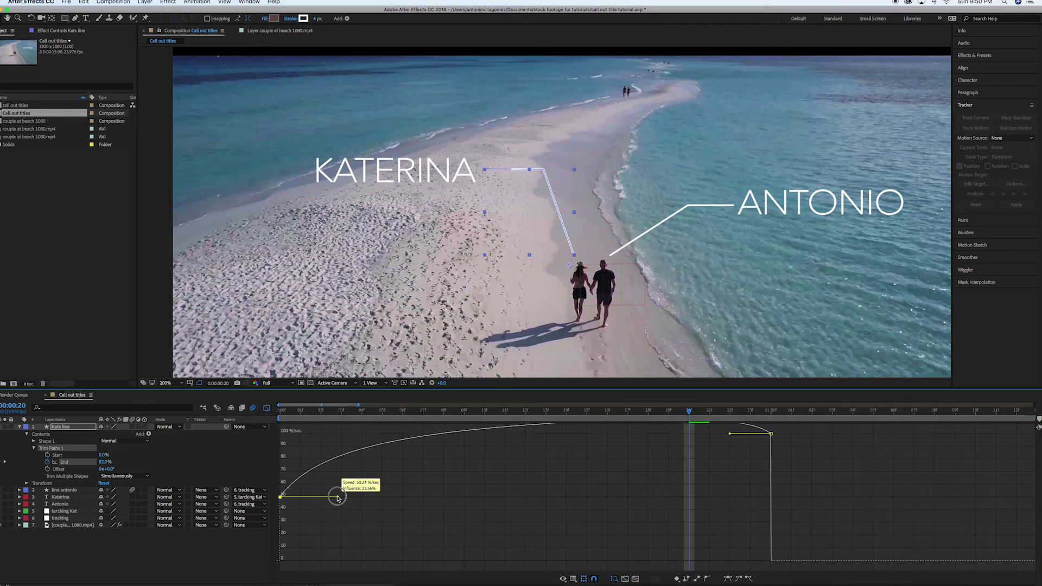
click(177, 465)
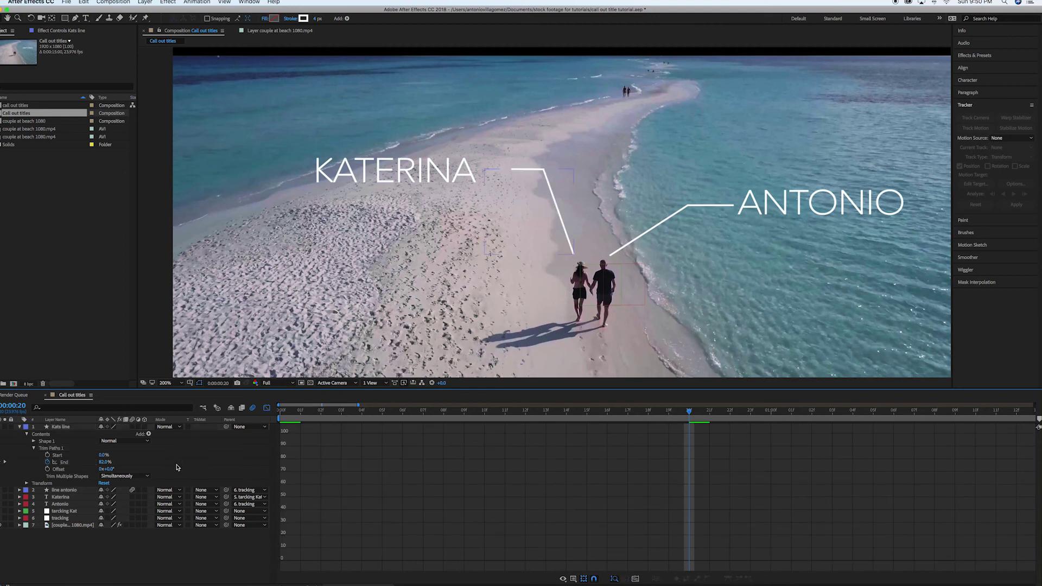
Step: Reshape the End speed curve to peak early at about 400 %/sec and ease out to zero speed at the second keyframe
click(70, 464)
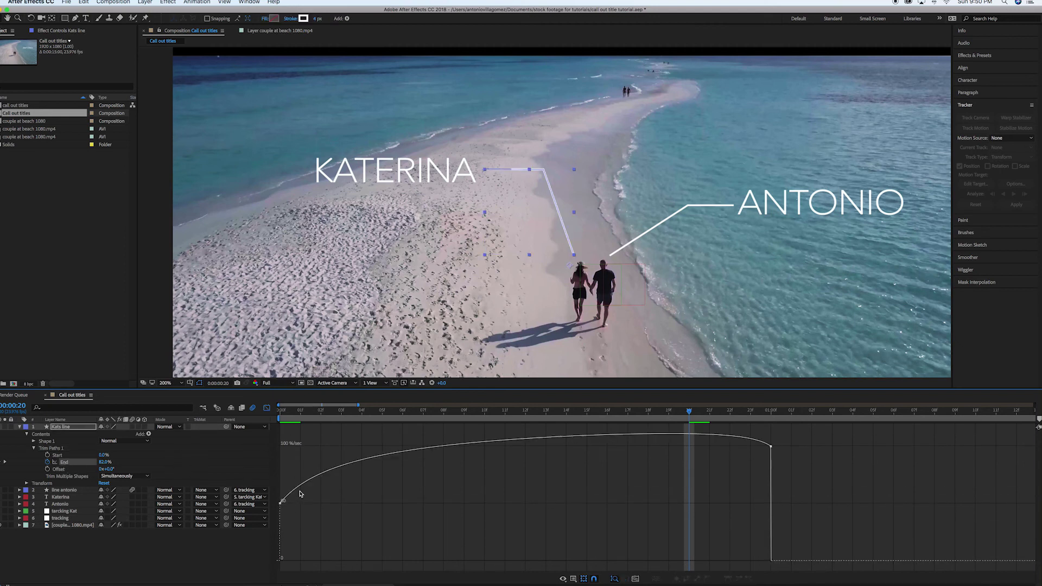
double_click(379, 460)
drag(338, 508, 337, 531)
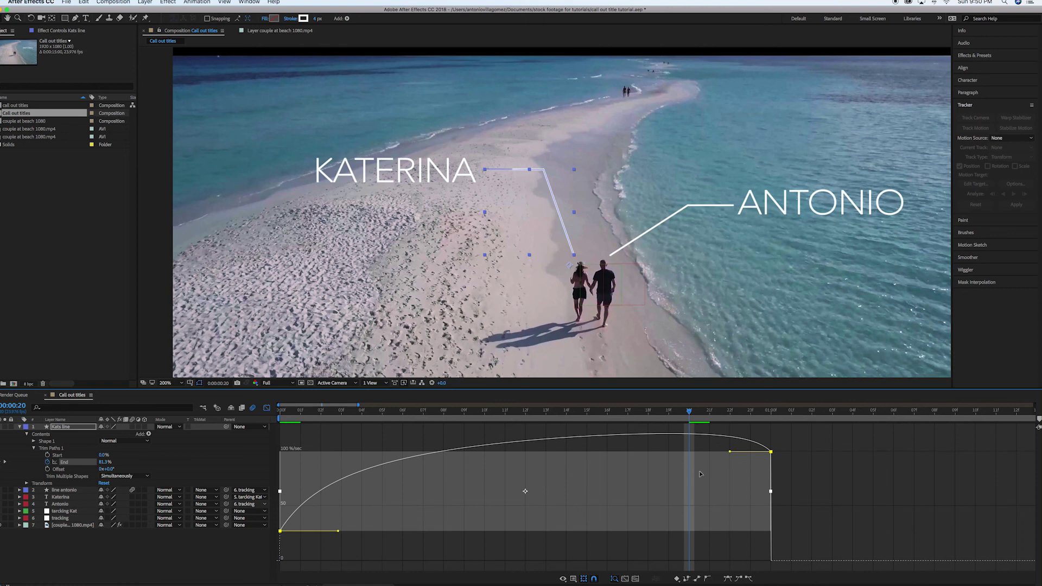
drag(730, 451, 505, 561)
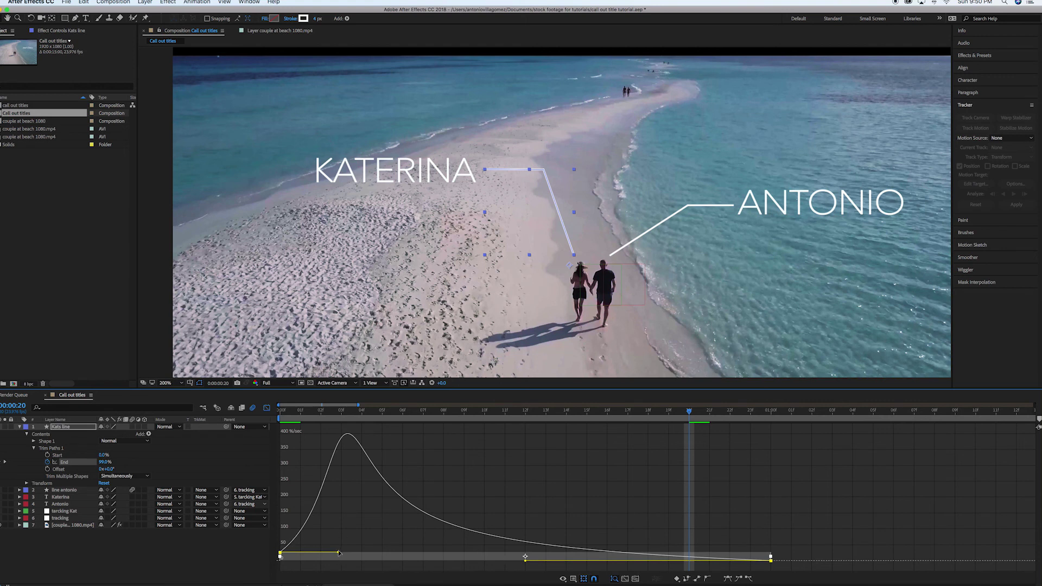
drag(339, 553, 338, 550)
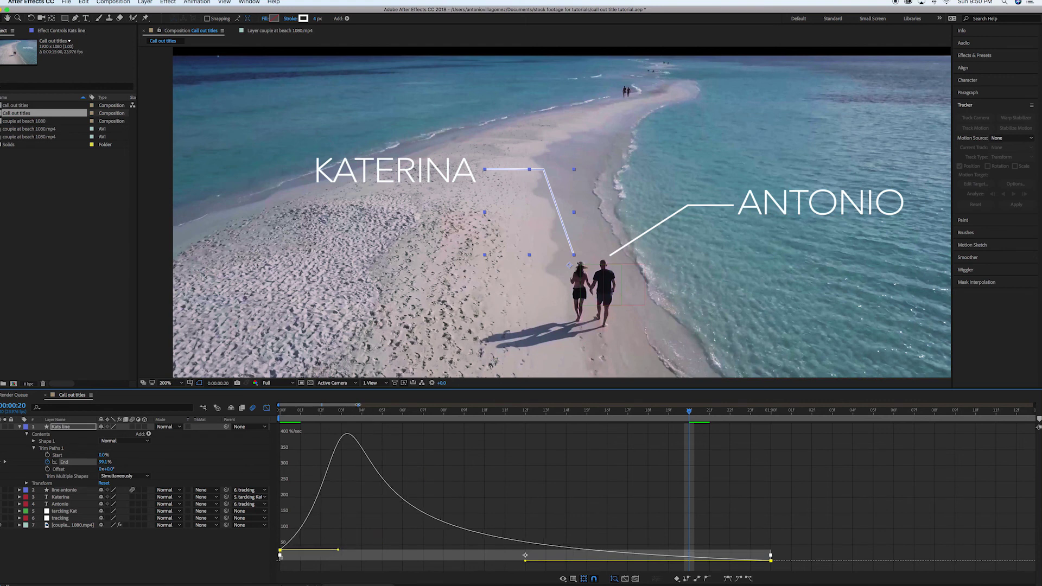
drag(358, 405, 391, 405)
click(266, 407)
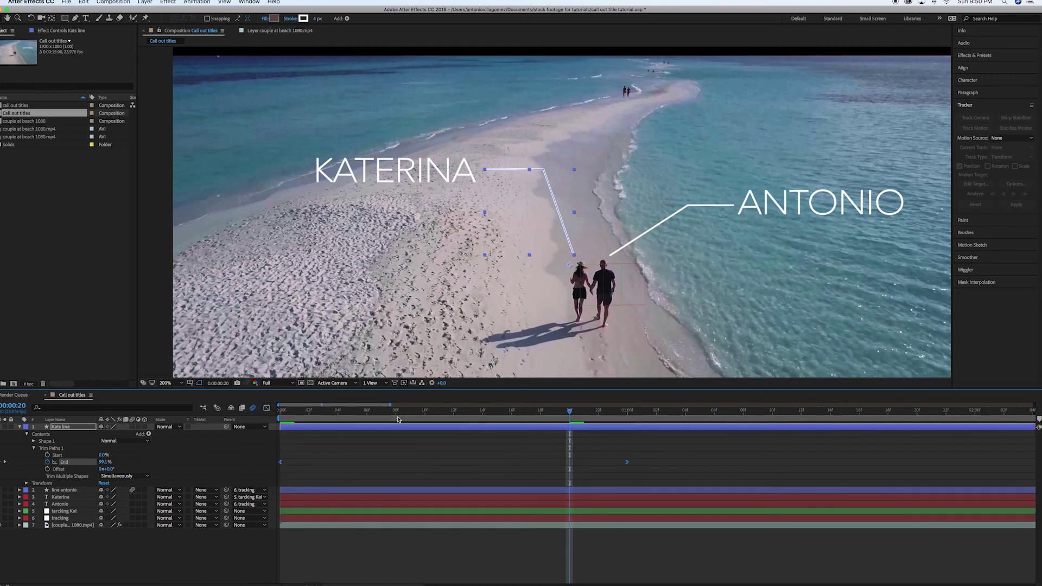
Step: Enable motion blur on the woman's line layer and preview its animation from the first frame
key(Home)
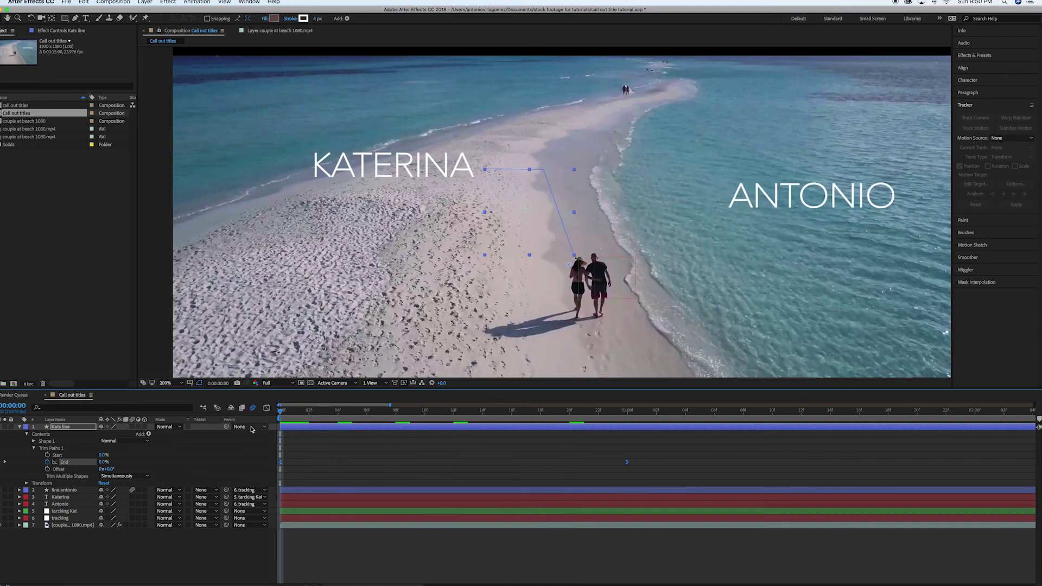
click(132, 427)
key(space)
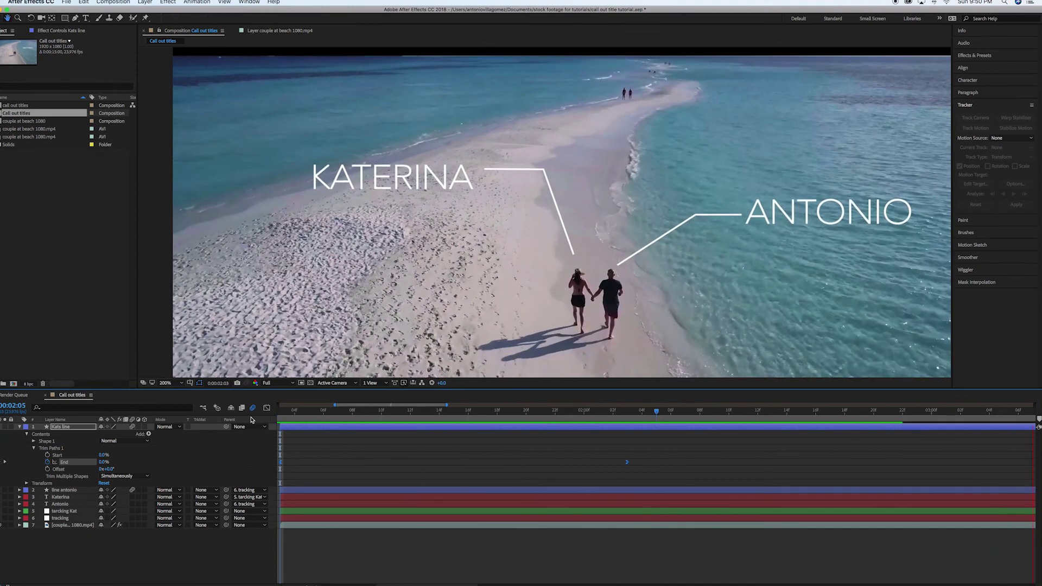
key(space)
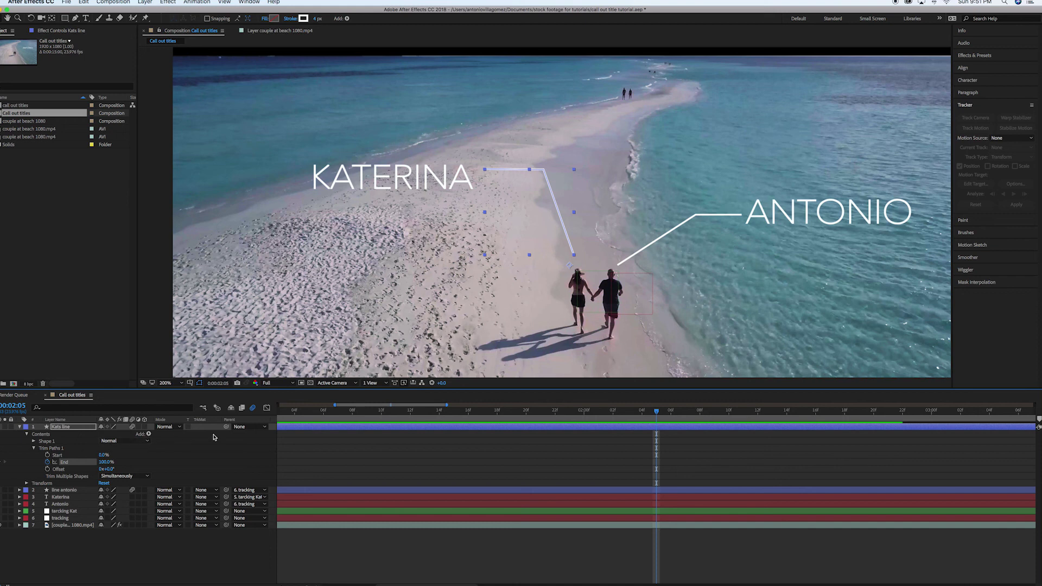
Step: Parent the woman's line layer to her tracking null, collapse its properties and preview the composition from the start
click(253, 429)
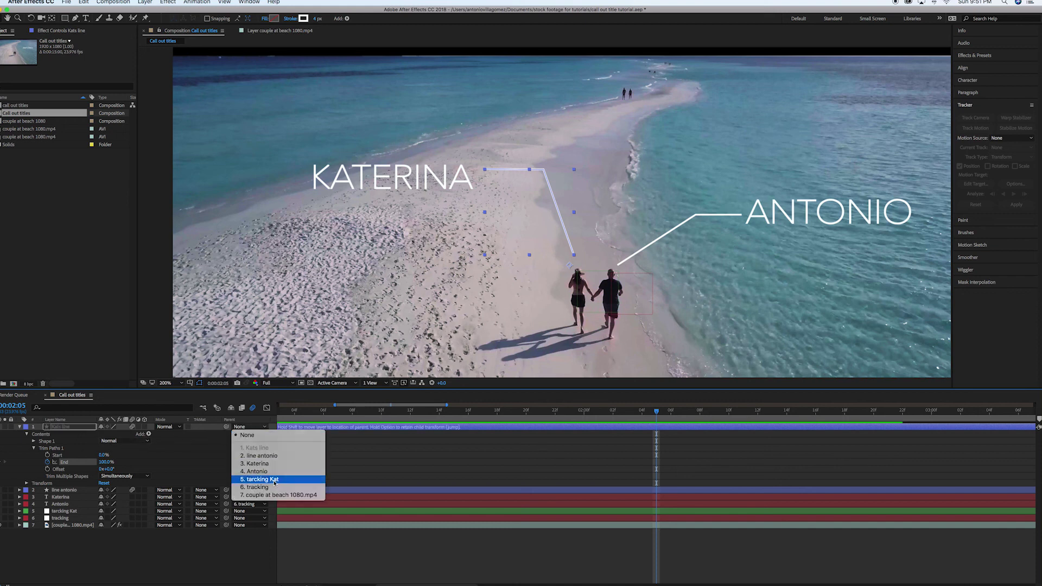
click(270, 480)
mouse_move(459, 414)
mouse_down()
mouse_move(265, 408)
mouse_move(472, 426)
mouse_up()
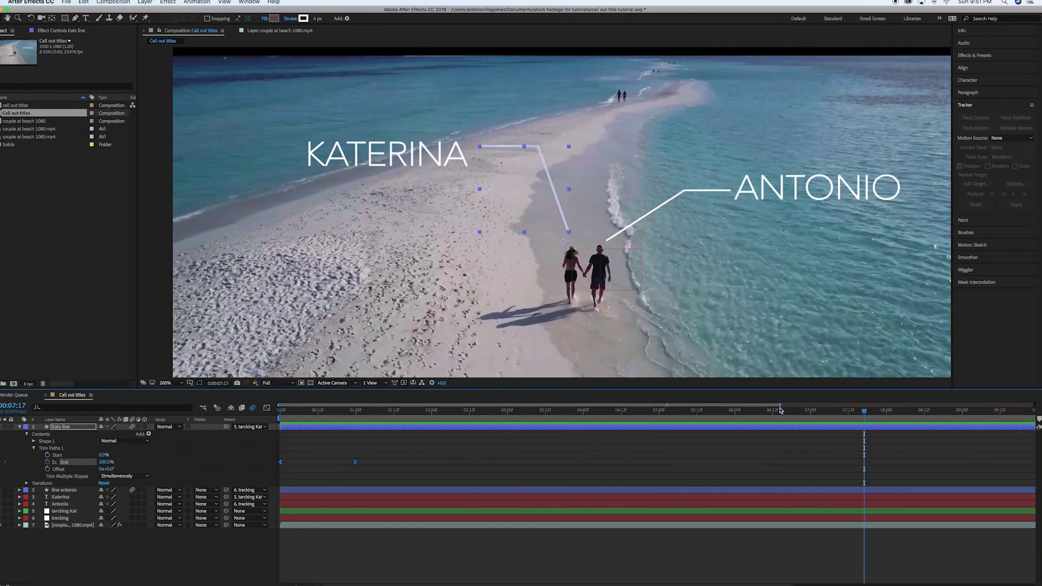
drag(782, 406, 1034, 406)
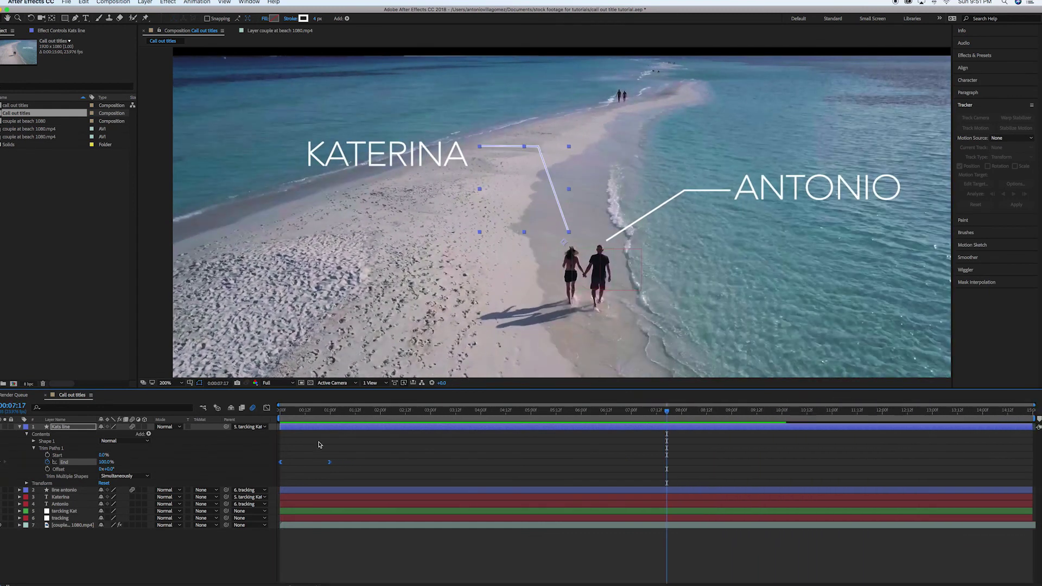
click(20, 427)
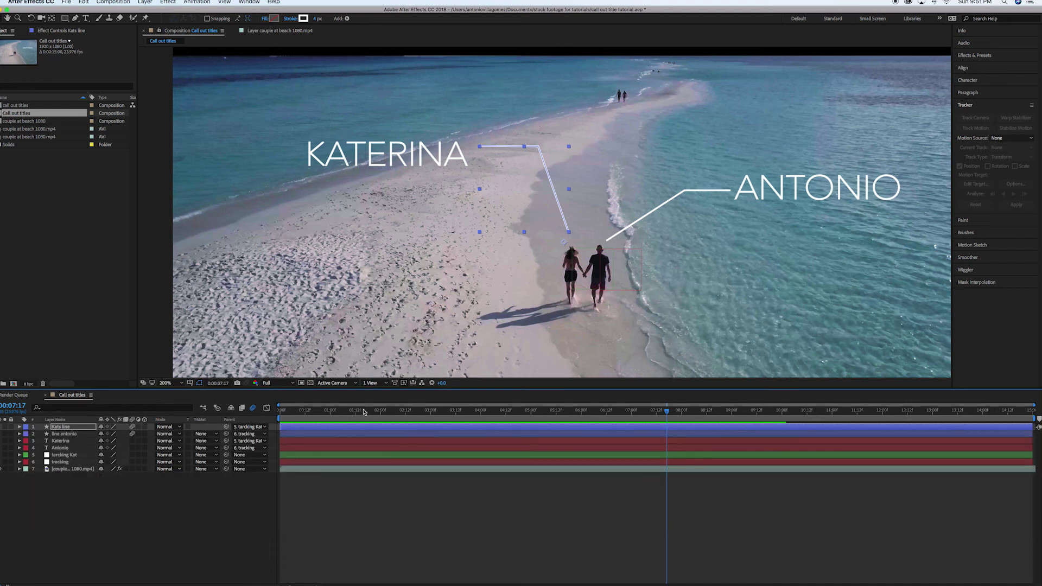
drag(374, 416, 250, 410)
key(space)
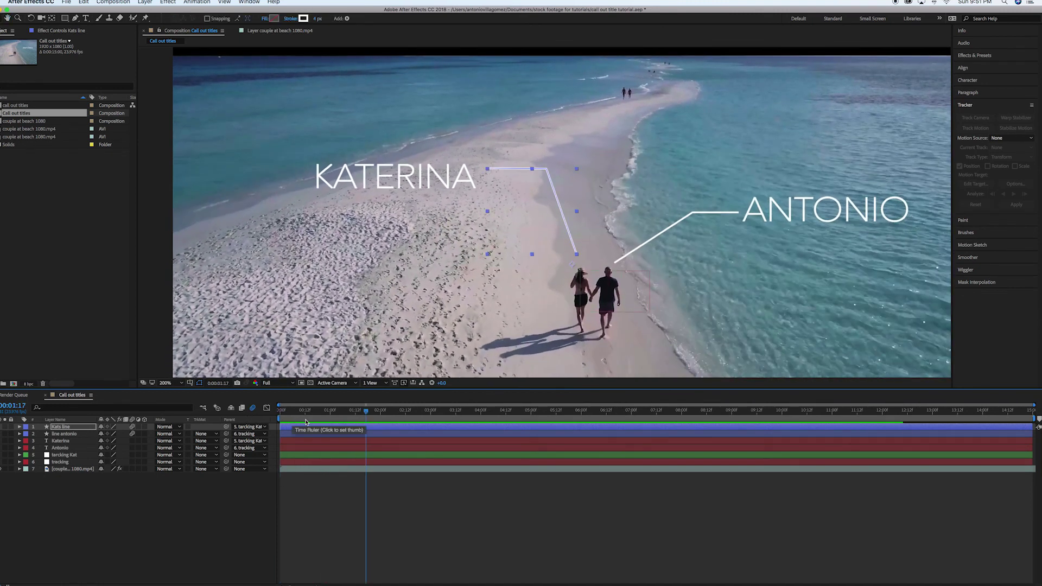
key(space)
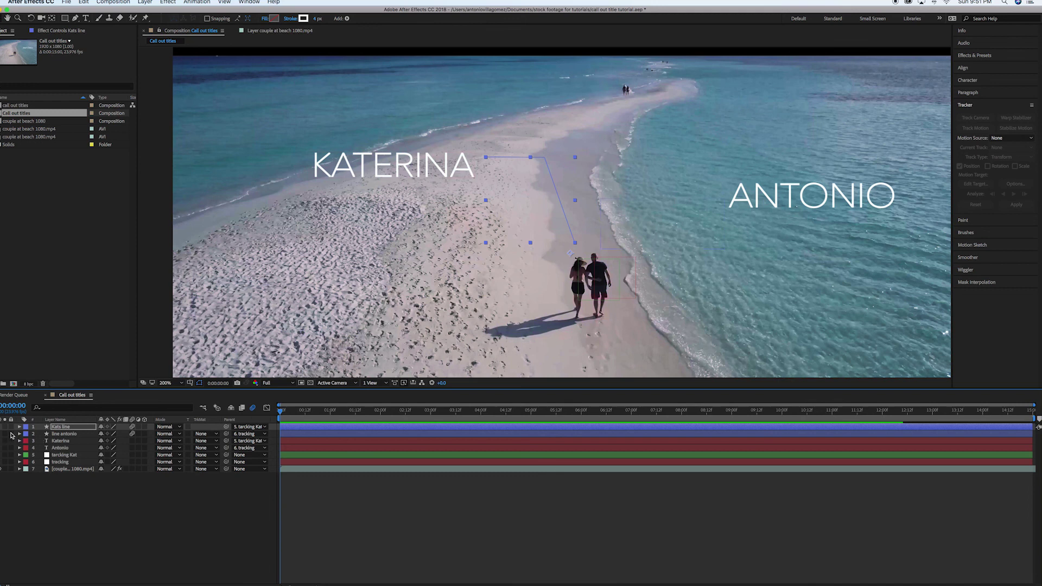
Step: Delay both call-out line layers together so they start at about frame 9, and preview the timing
click(78, 436)
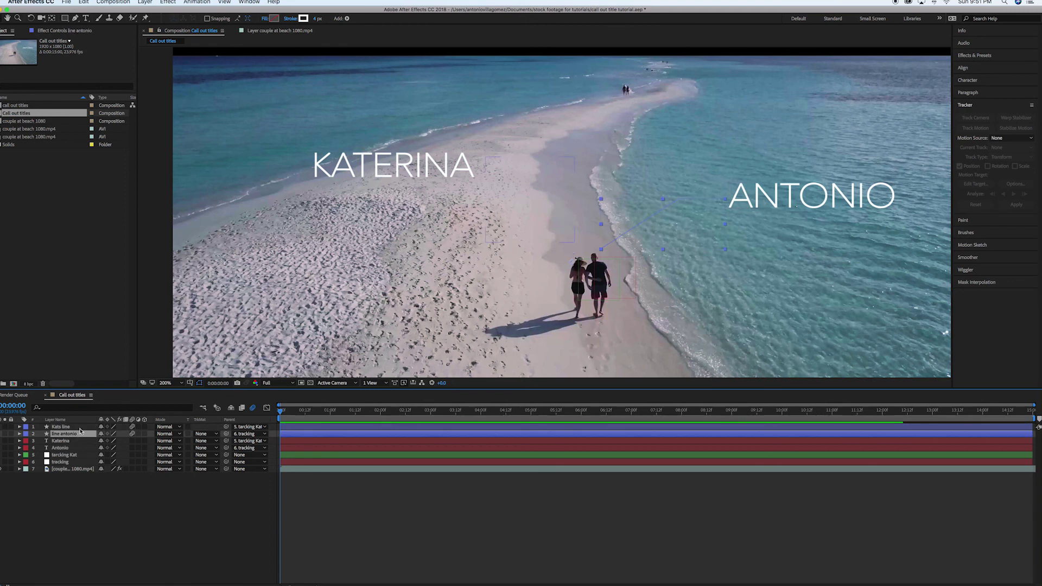
shift+click(79, 428)
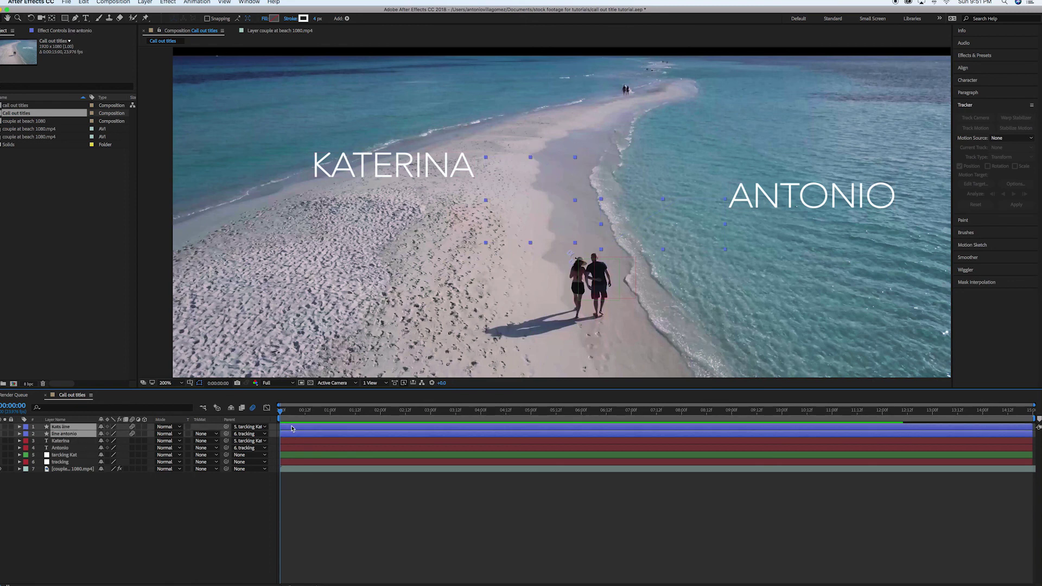
mouse_move(292, 429)
mouse_down()
mouse_move(311, 428)
mouse_move(285, 414)
mouse_move(295, 415)
mouse_up()
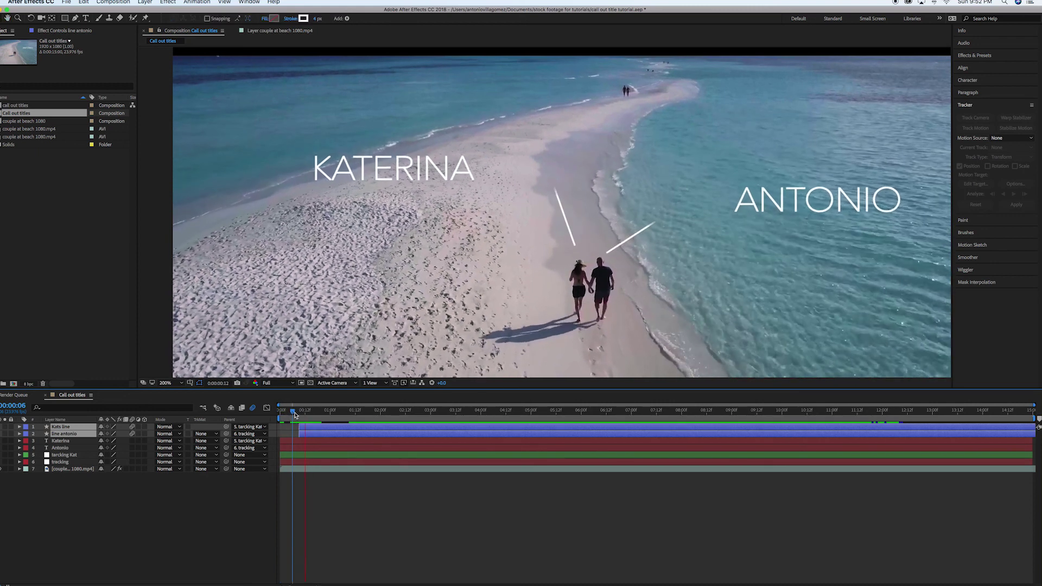
key(space)
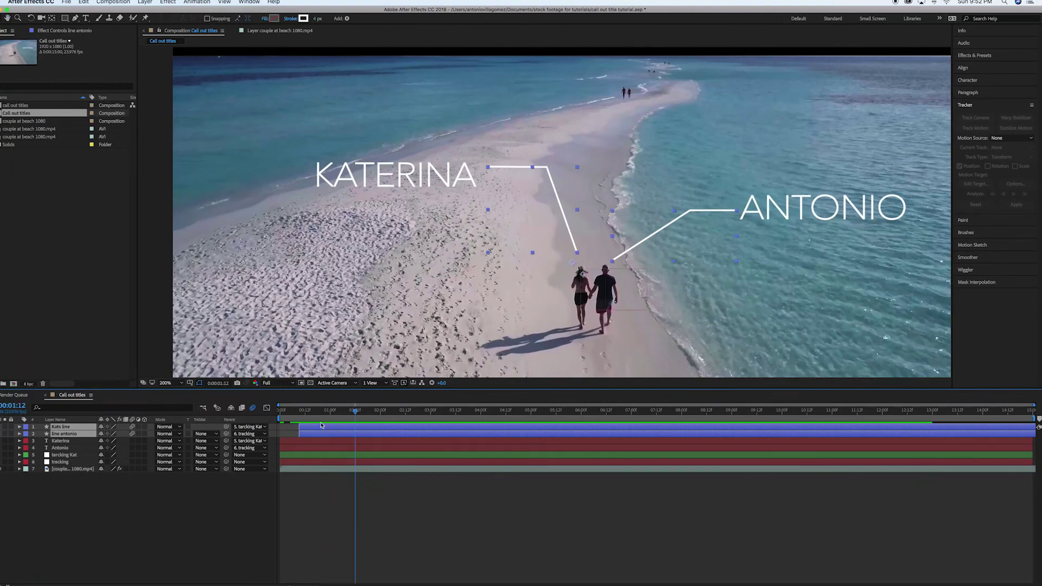
Step: Shift only the woman's line layer a few frames further, to start at about frame 13, and preview the staggered lines
click(326, 494)
click(317, 434)
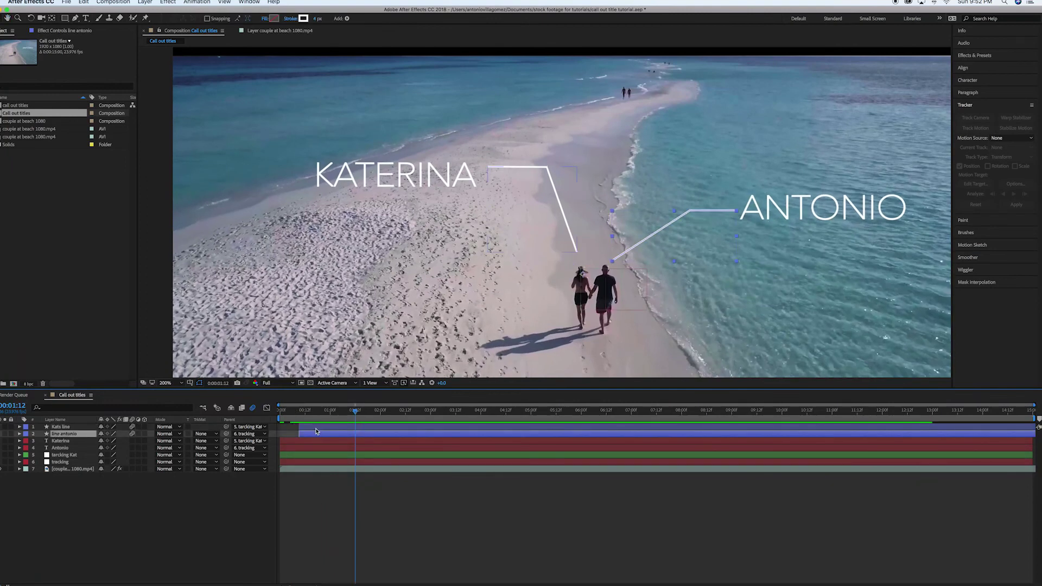
click(317, 429)
drag(316, 430, 324, 431)
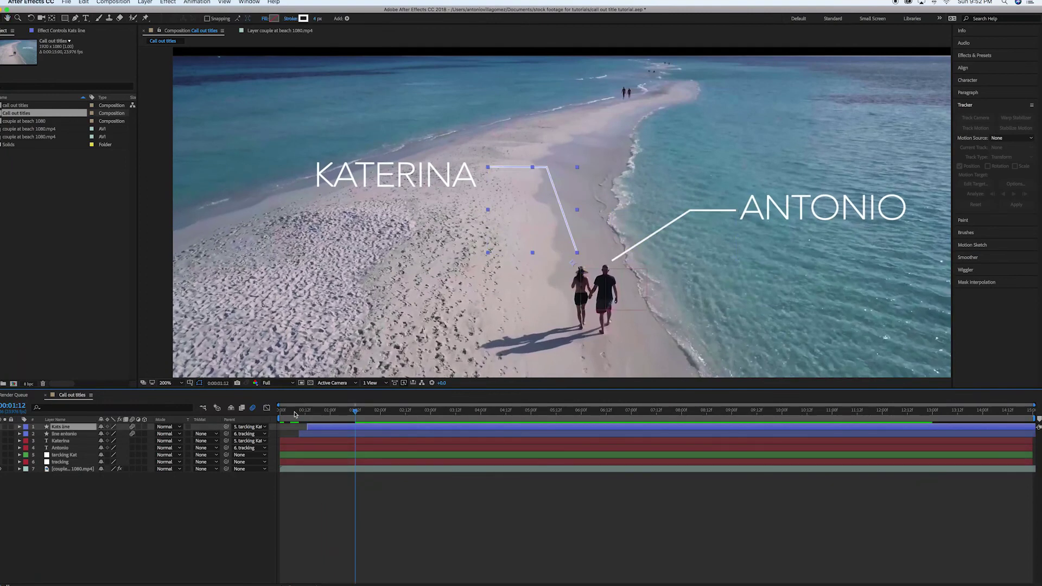
click(295, 413)
key(space)
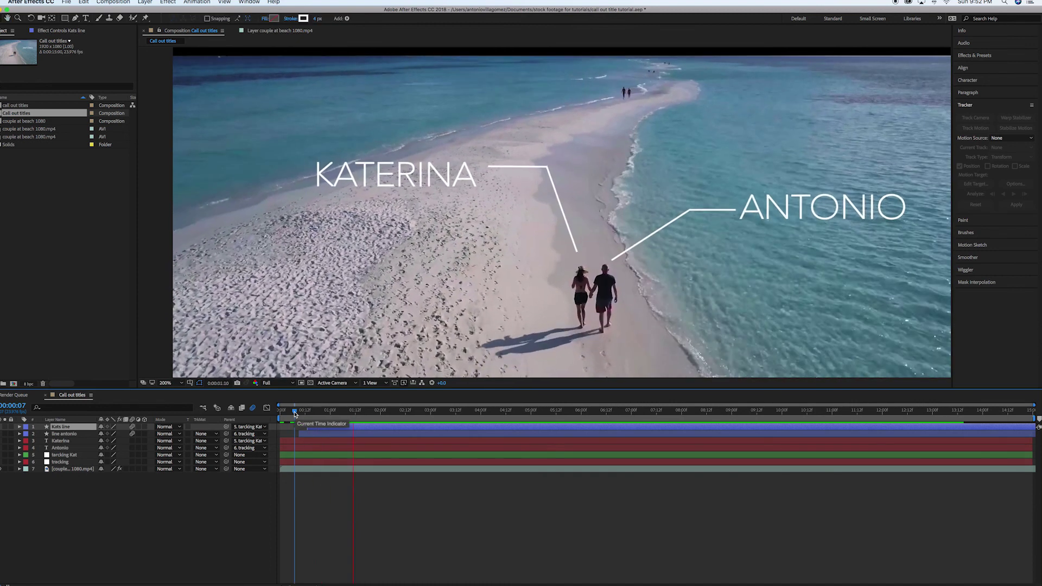
key(space)
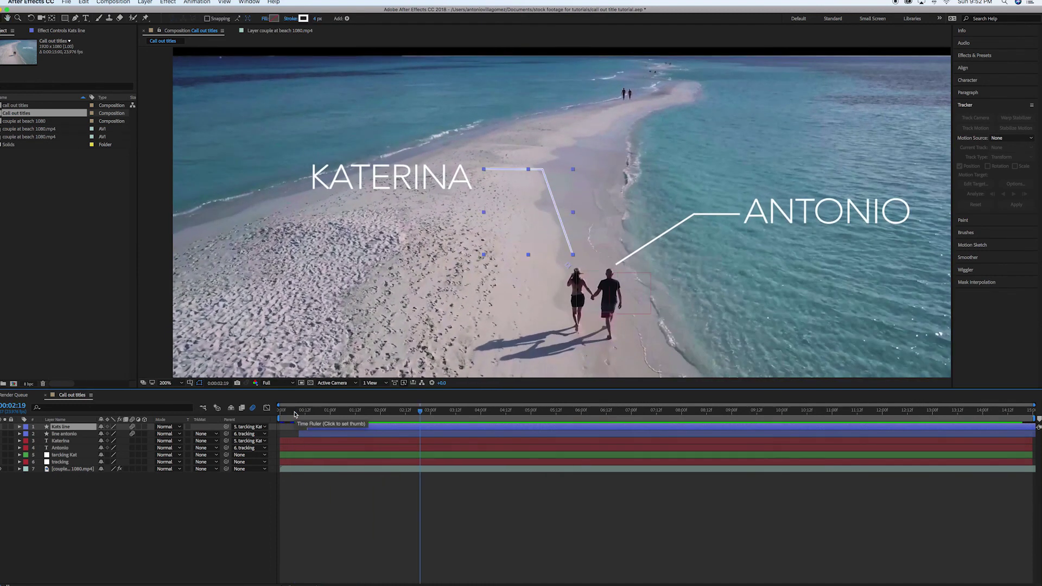
Step: Keyframe the woman's name text Opacity at 0% at 0:00:01:14, where her call-out line is fully drawn
click(68, 441)
click(19, 441)
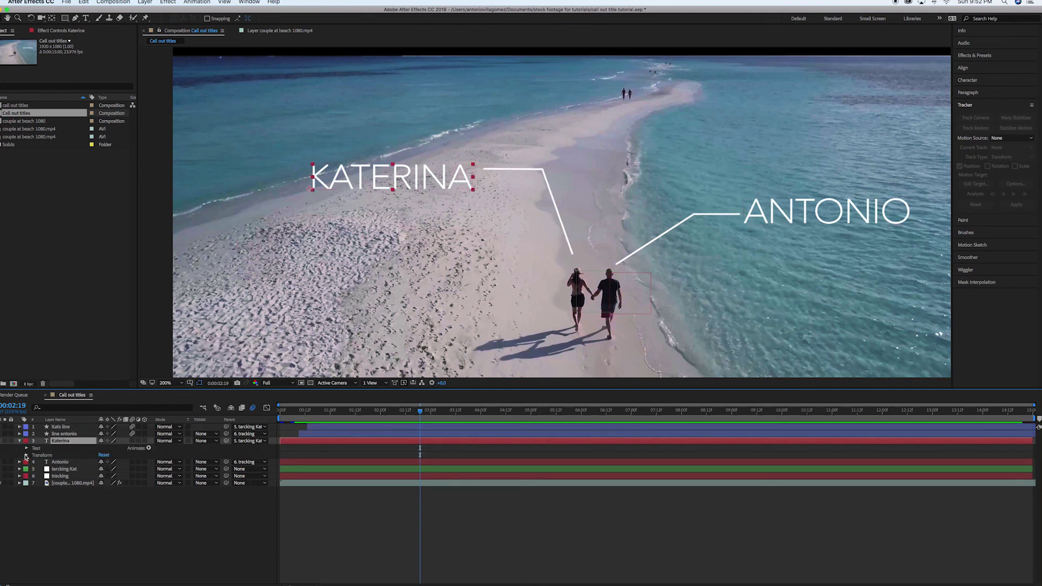
click(26, 456)
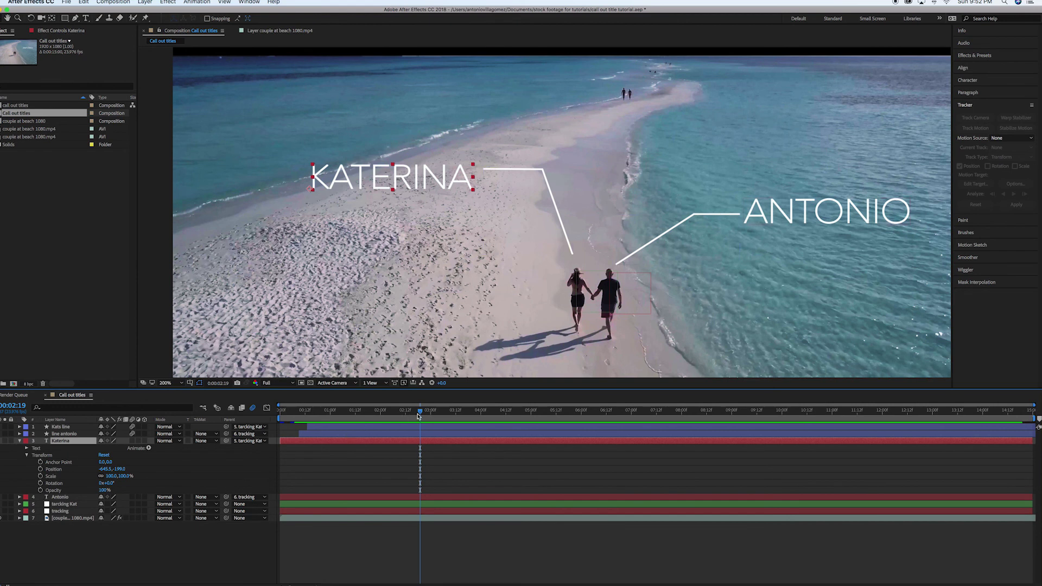
drag(419, 415, 340, 421)
drag(320, 423, 359, 418)
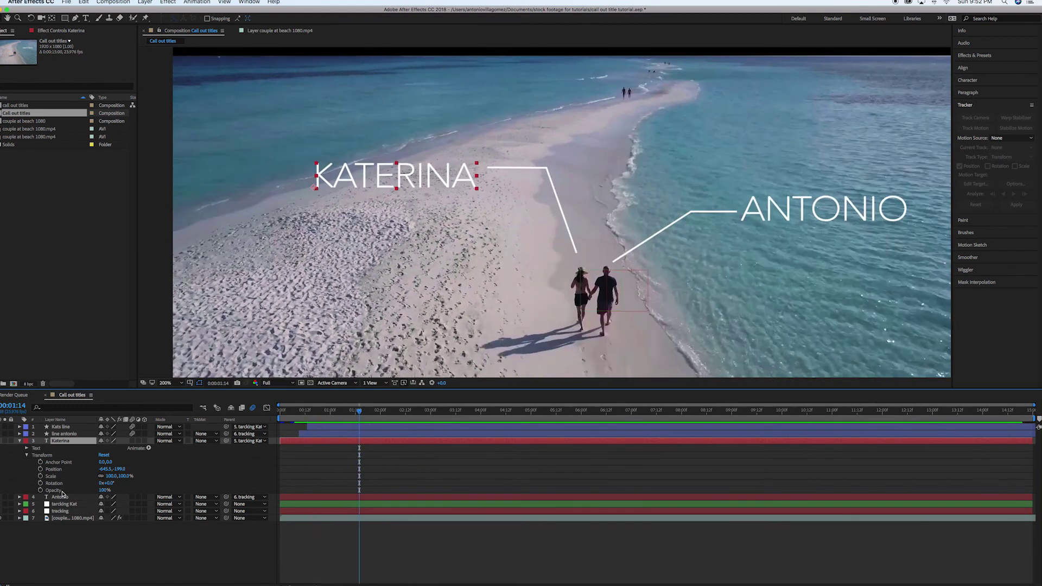
click(40, 490)
drag(103, 491, 4, 492)
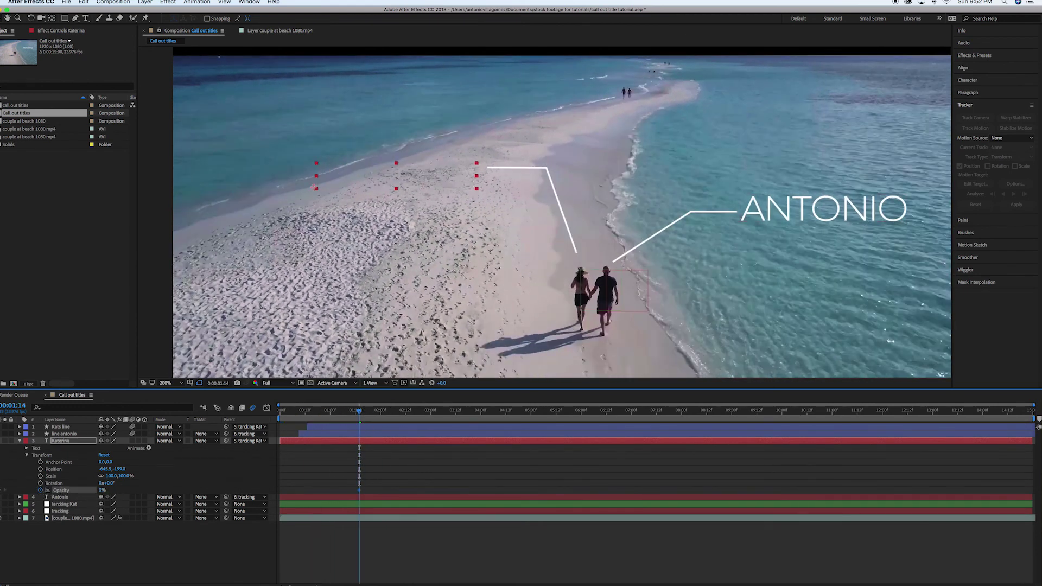
click(99, 492)
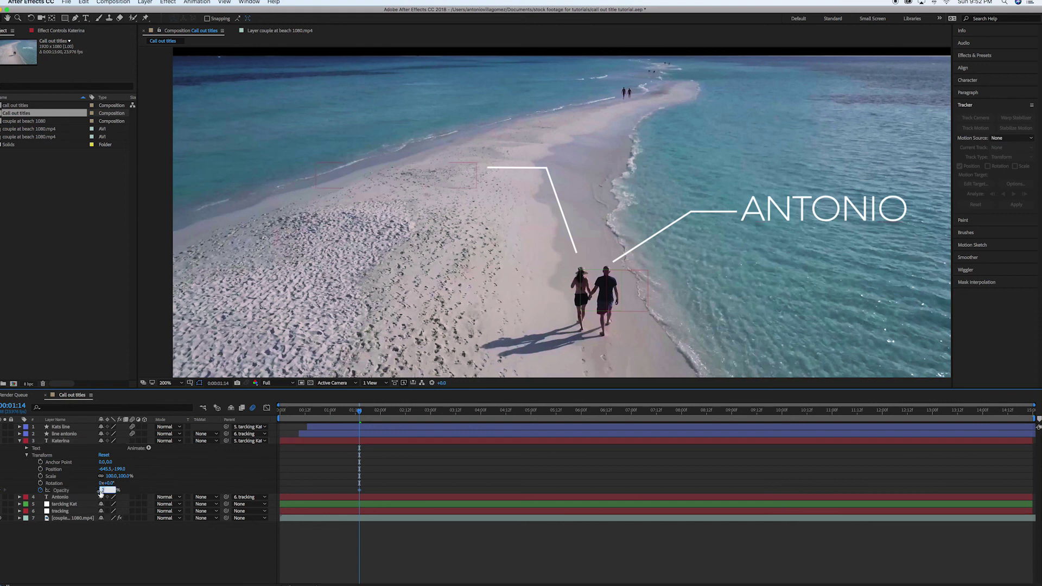
key(Return)
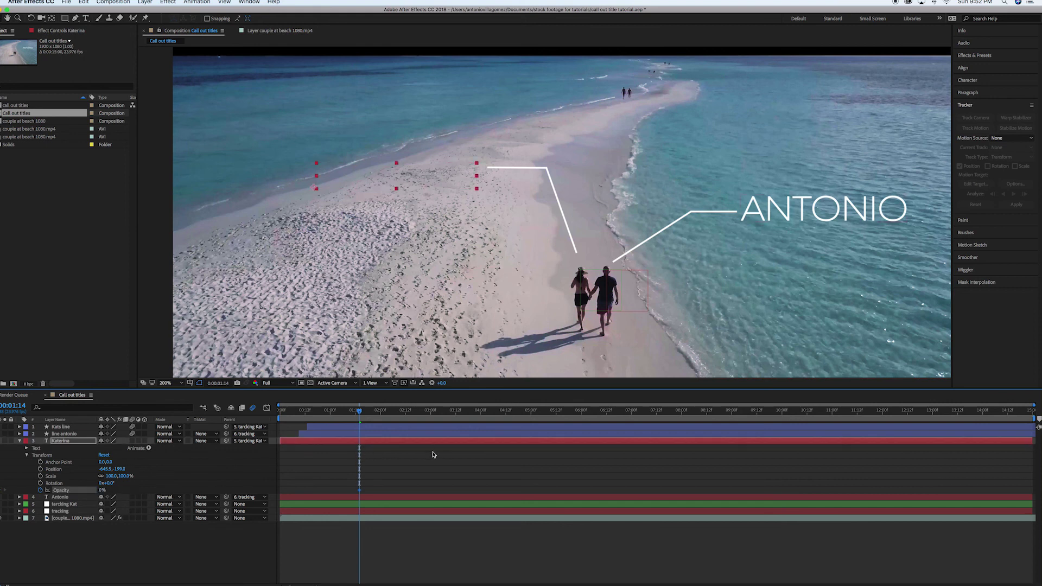
Step: Keyframe the woman's name text Opacity at 100% at 0:00:02:02 and preview the fade-in
drag(367, 414, 386, 415)
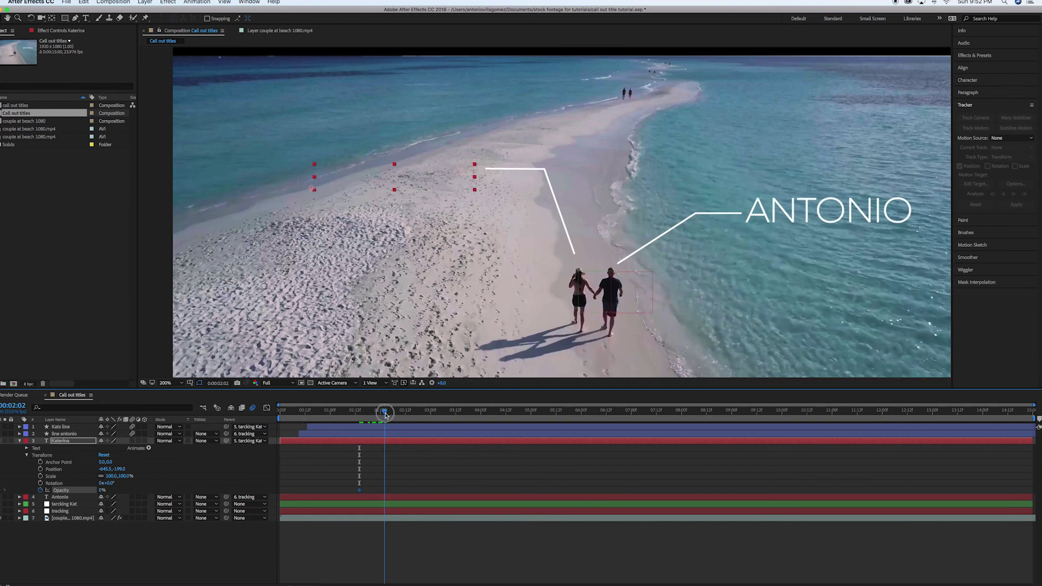
drag(100, 491, 250, 493)
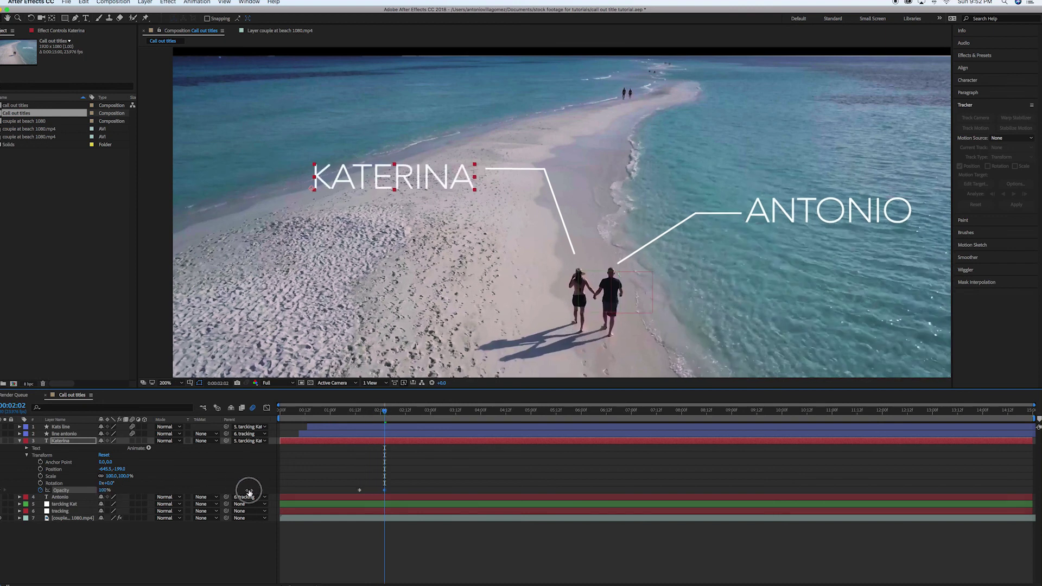
drag(386, 413, 303, 413)
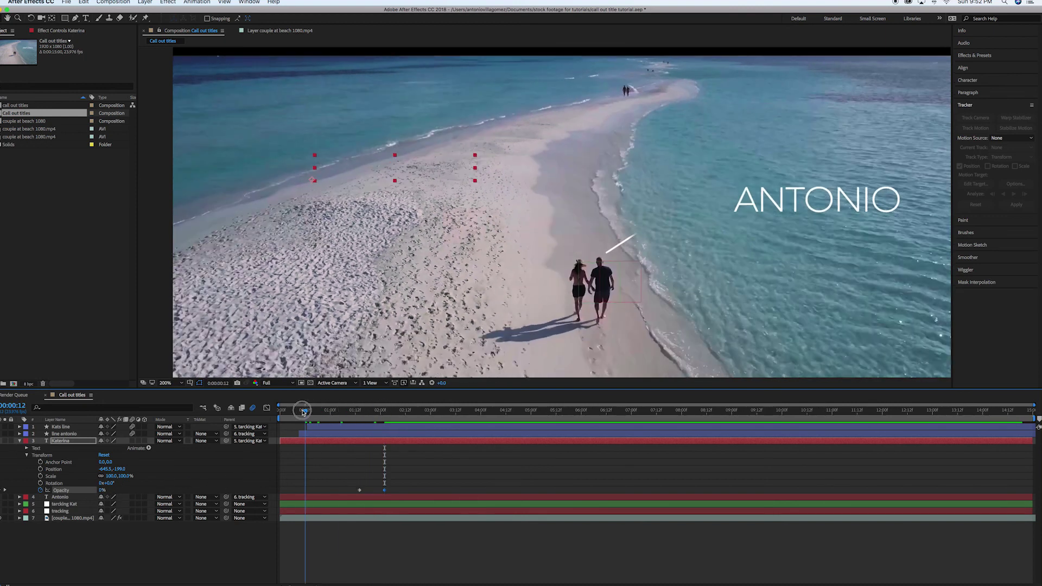
key(space)
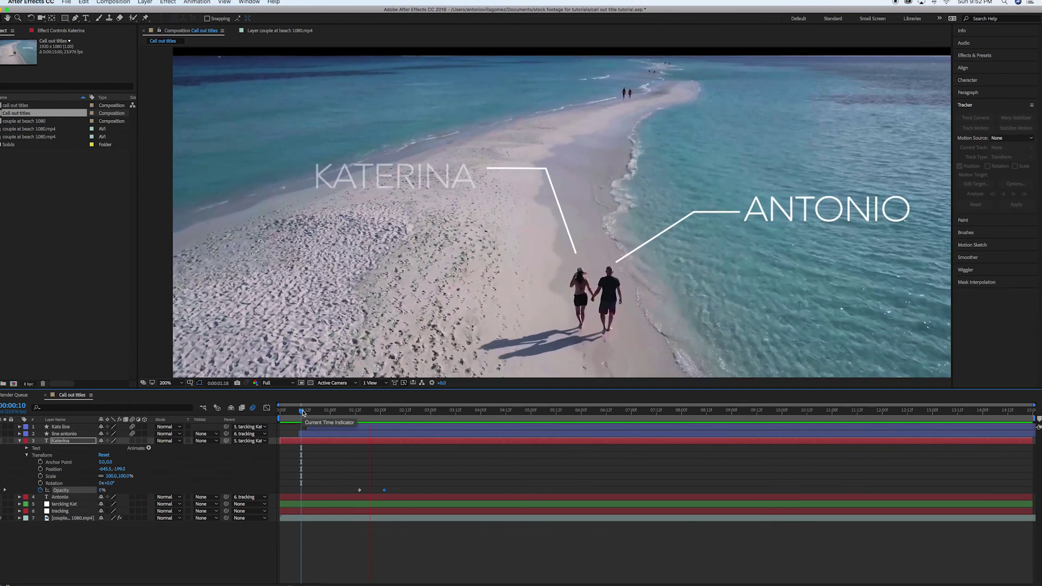
Step: Retime the woman's name text Opacity keyframes earlier and closer together, at about 0:00:01:11 and 0:00:01:19, and preview the quicker fade
click(355, 481)
mouse_move(356, 481)
mouse_down()
mouse_move(384, 494)
mouse_move(354, 490)
mouse_up()
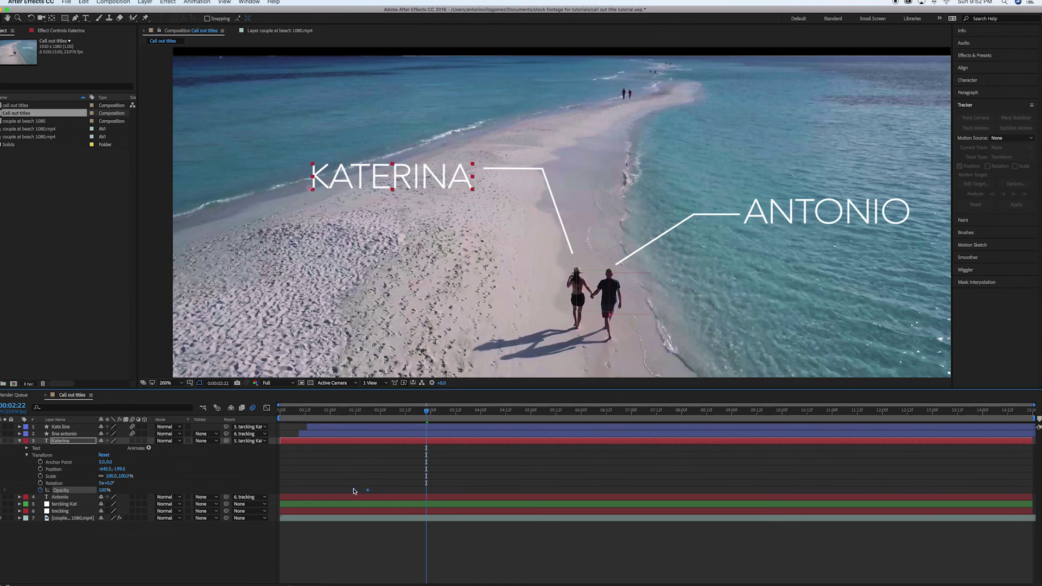
drag(336, 413, 343, 412)
key(space)
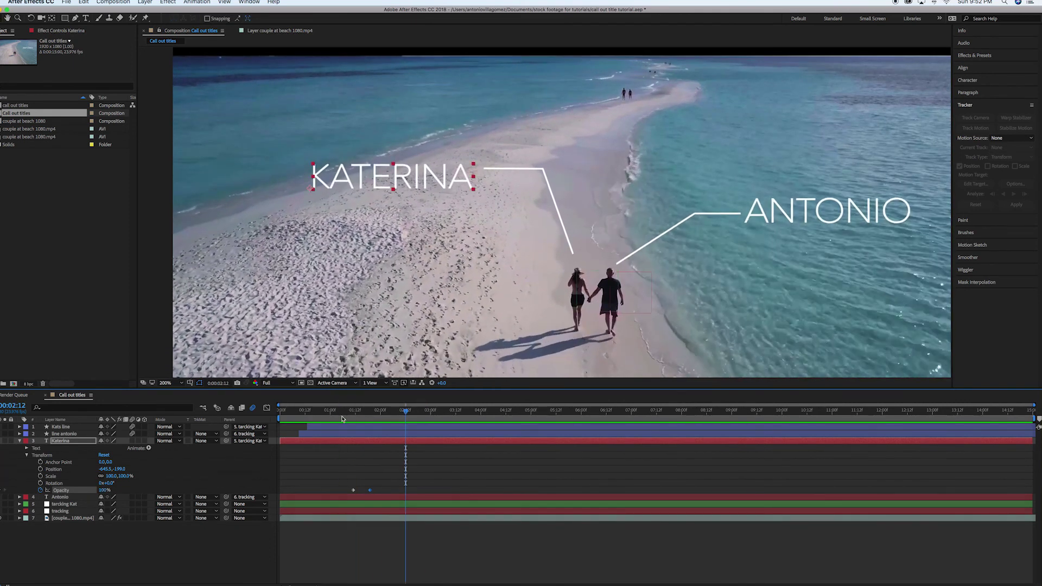
Step: Keyframe the man's name text Opacity at 0% at 0:00:01:16, where his call-out line is fully drawn
click(64, 498)
click(20, 497)
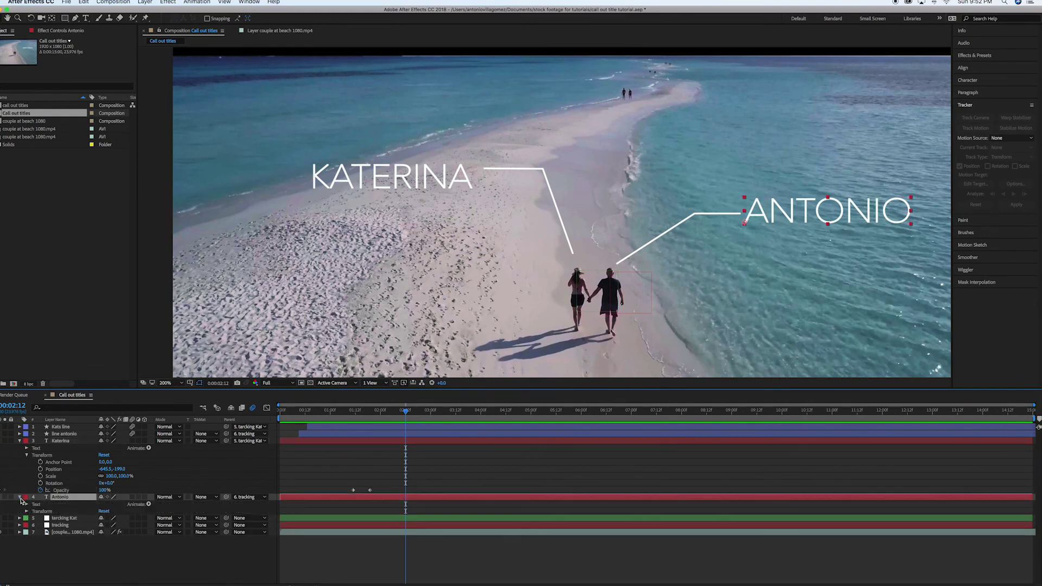
click(26, 511)
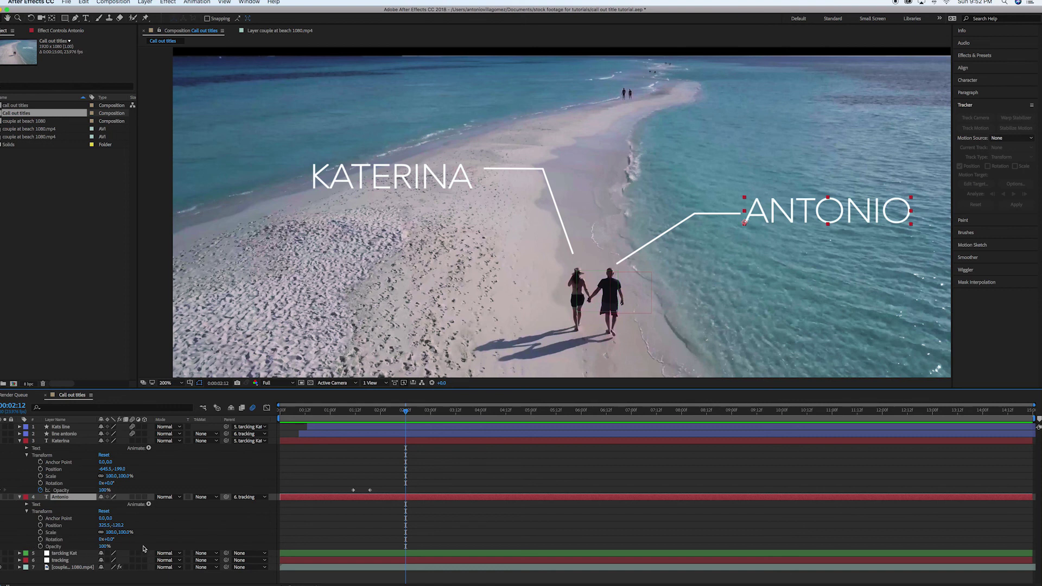
drag(390, 416, 364, 414)
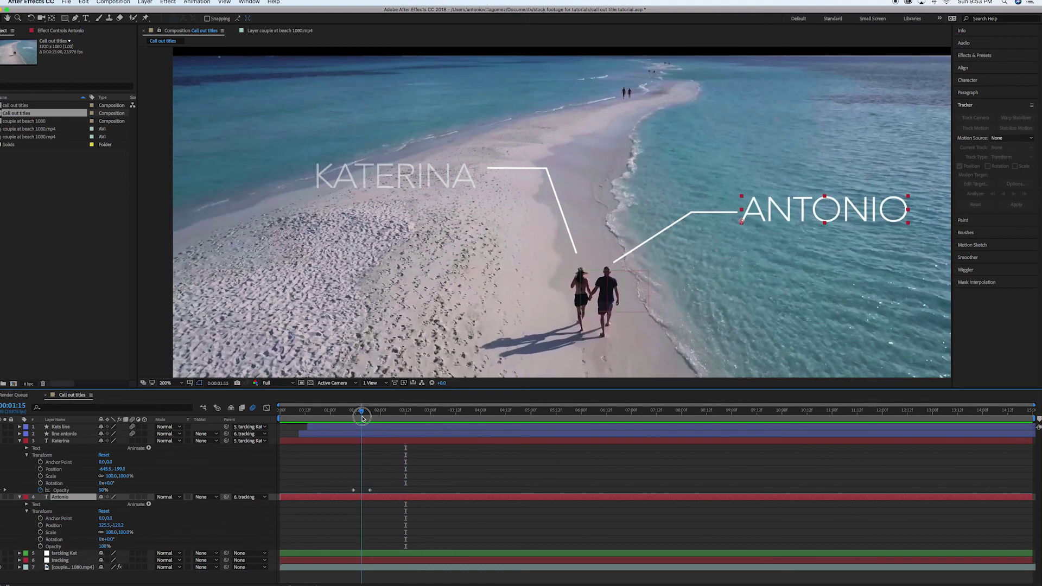
click(41, 546)
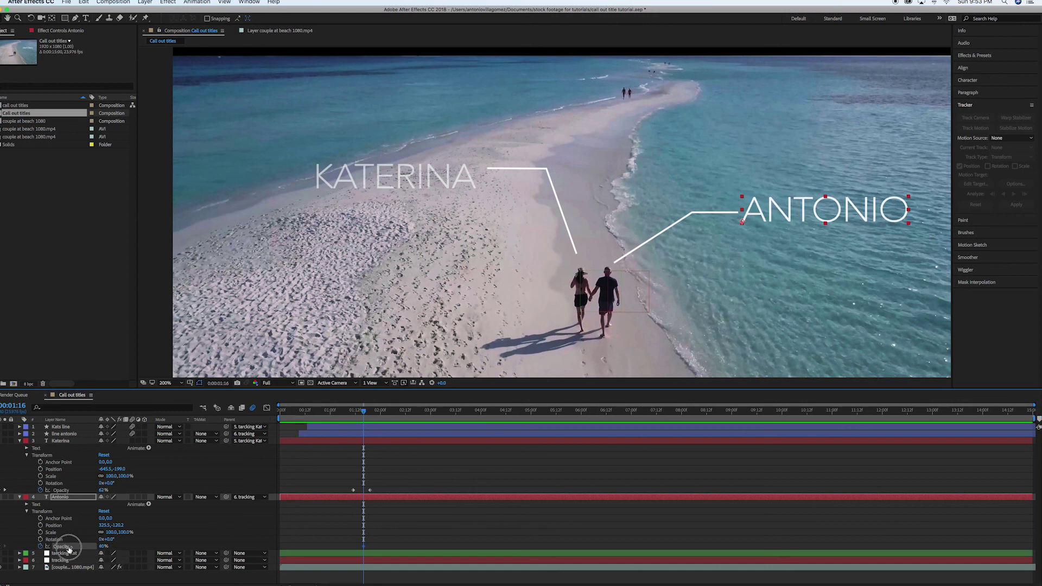
text(0)
key(Return)
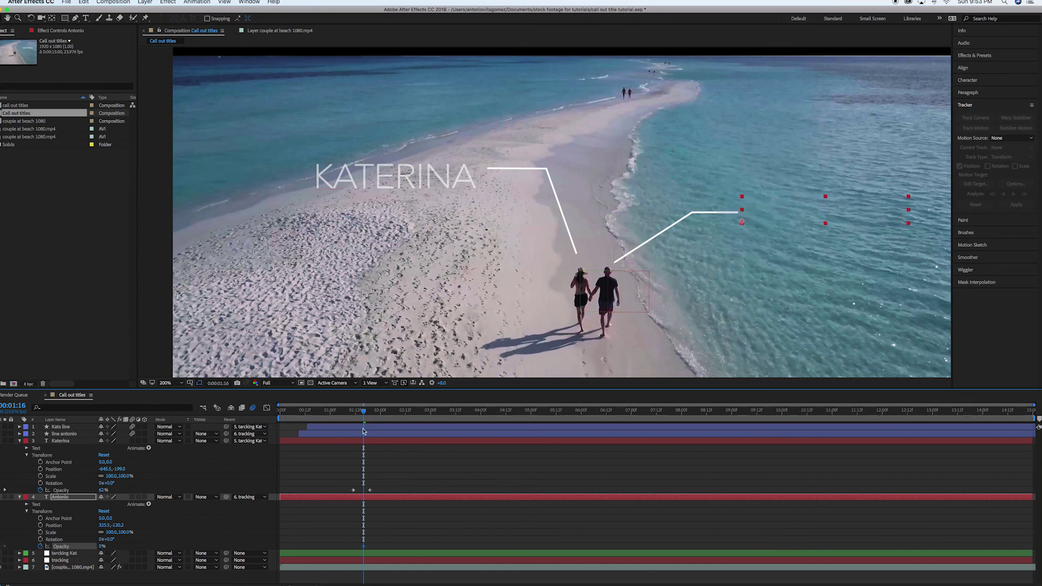
Step: Keyframe the man's name text Opacity at 100% at 0:00:02:02 and preview the fade-in
drag(365, 414, 386, 417)
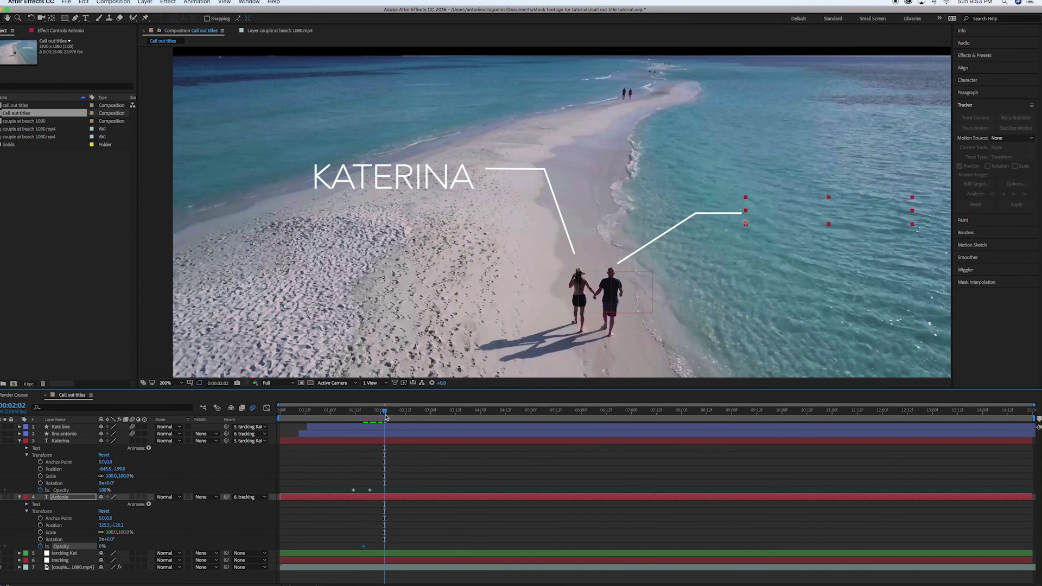
drag(100, 548, 181, 549)
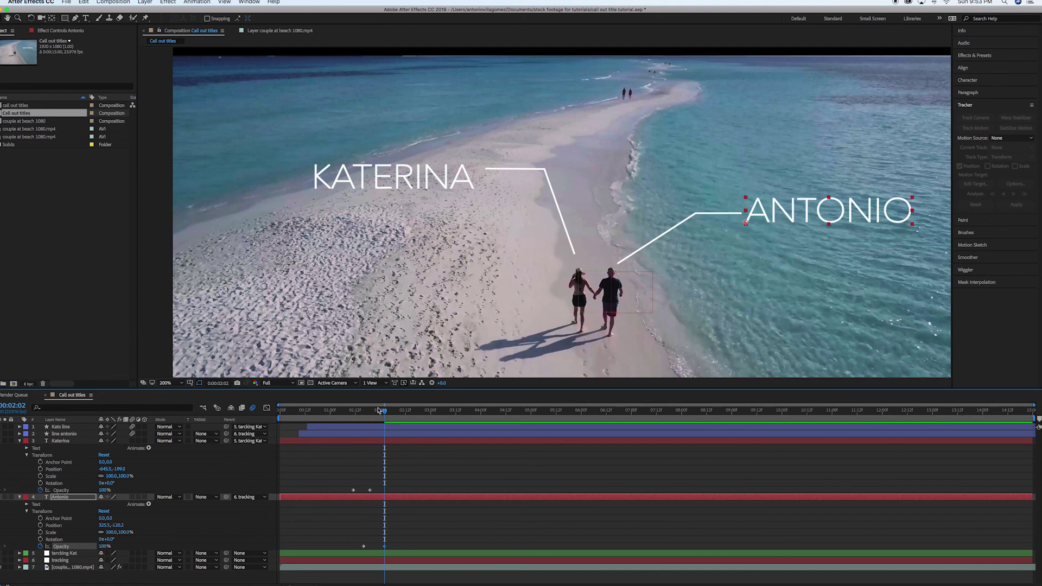
click(345, 417)
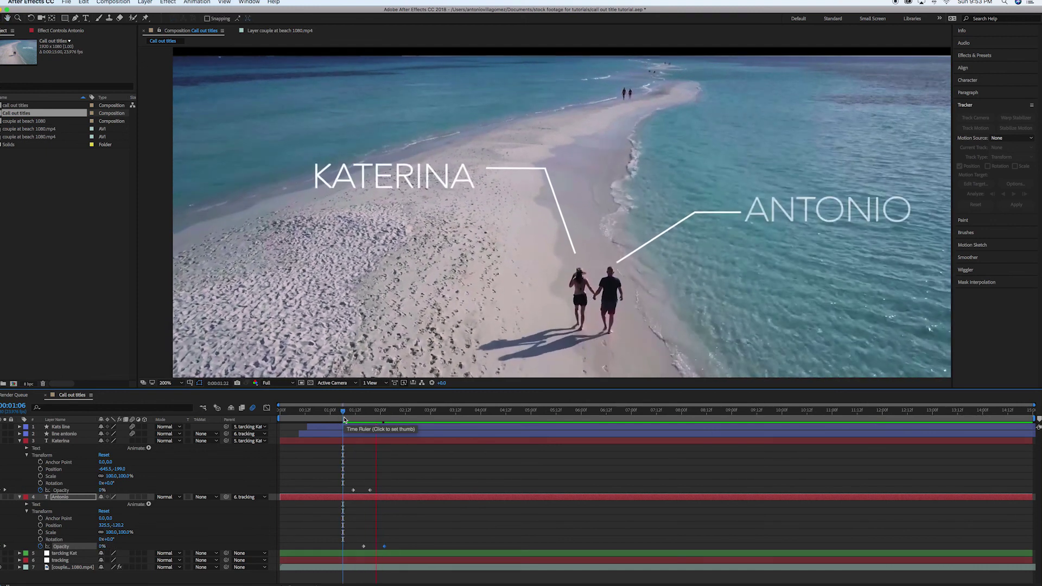
key(space)
Step: Play the composition from 0:00:00:00 with the whole frame in view to check both call-out lines and name fades together
scroll(501, 280, down, 1)
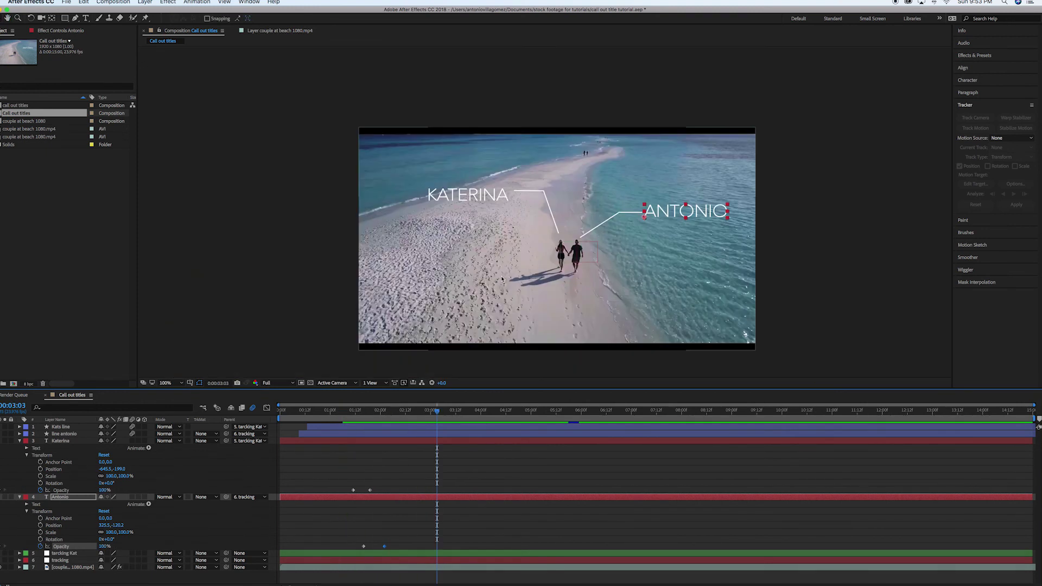
drag(411, 414, 244, 416)
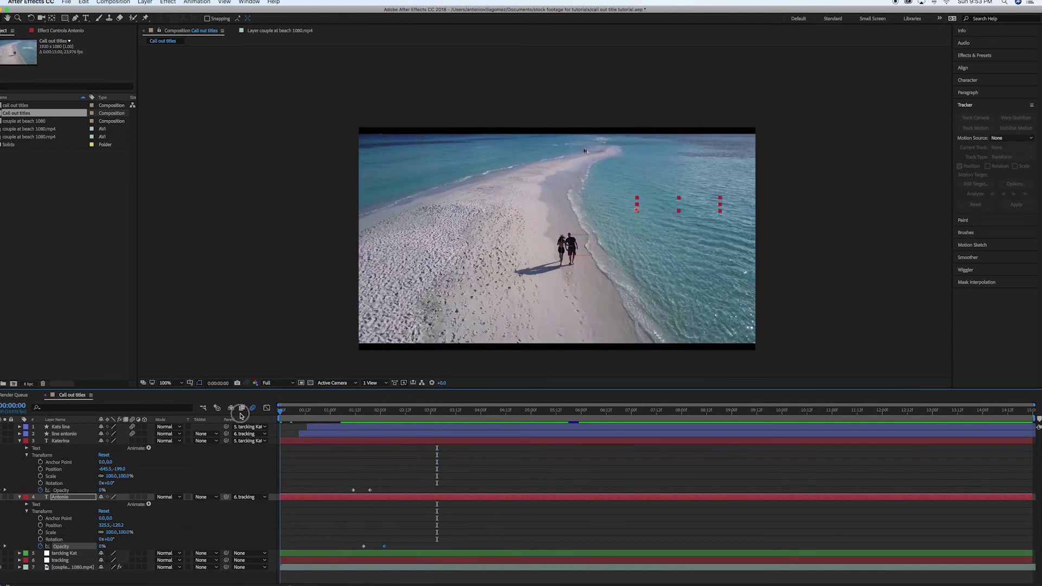
key(space)
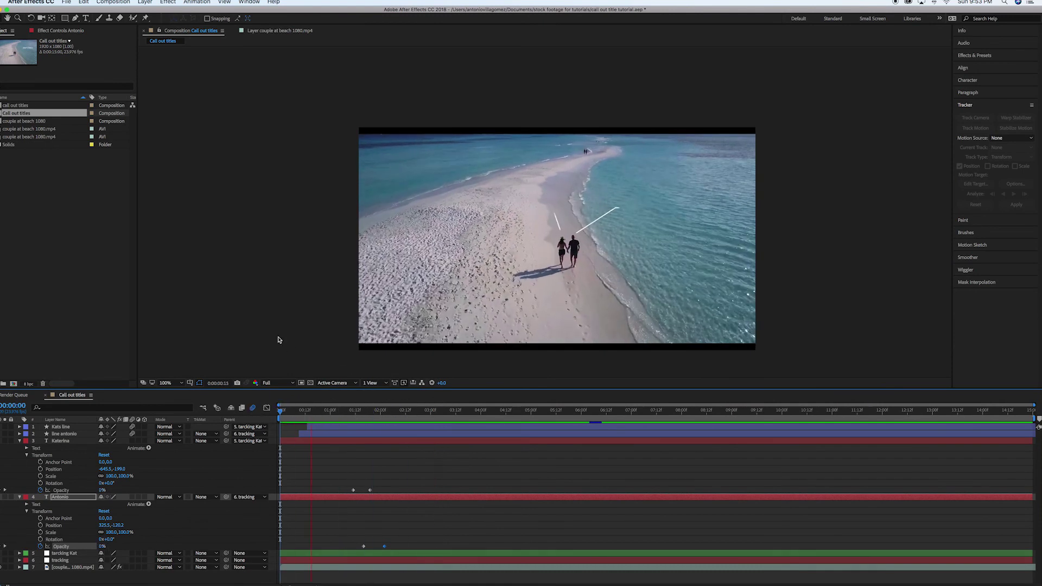